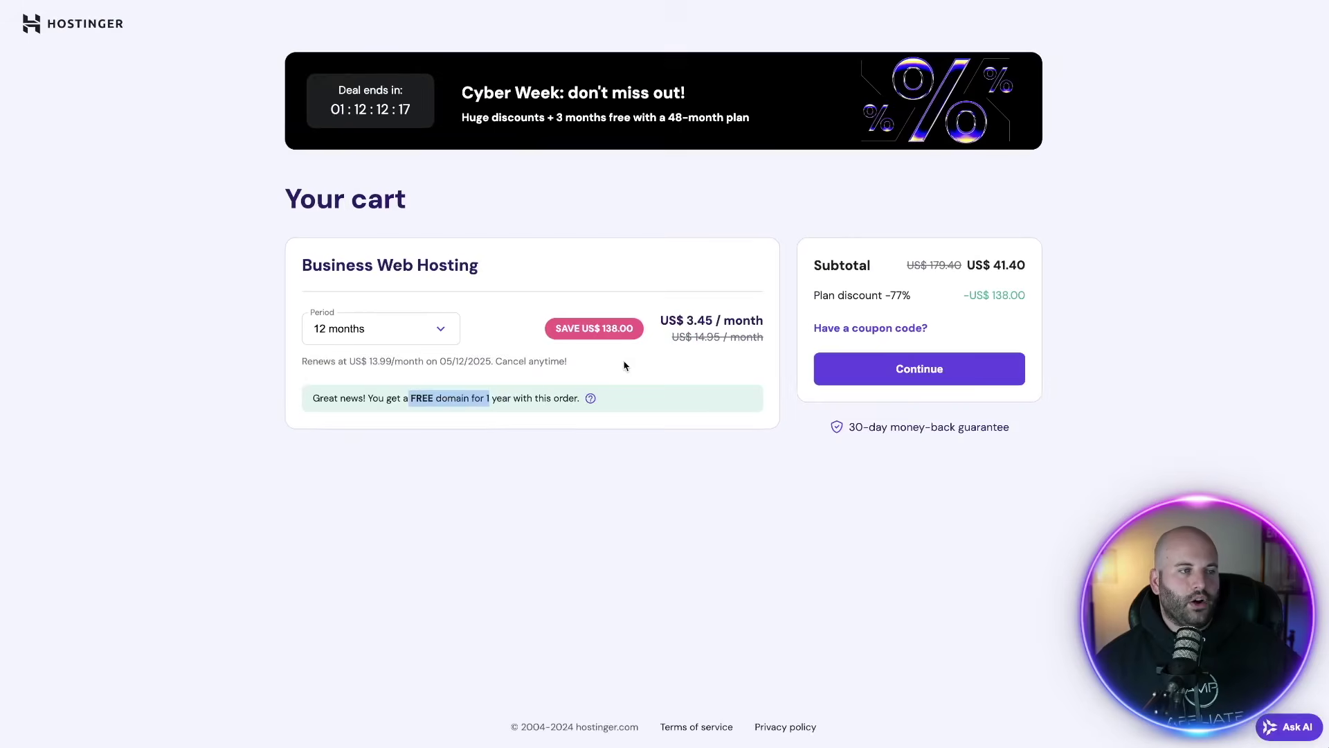
Set the Business Web Hosting period in the cart to 48 months.
{"action": "left_click", "coordinate": [934, 279]}
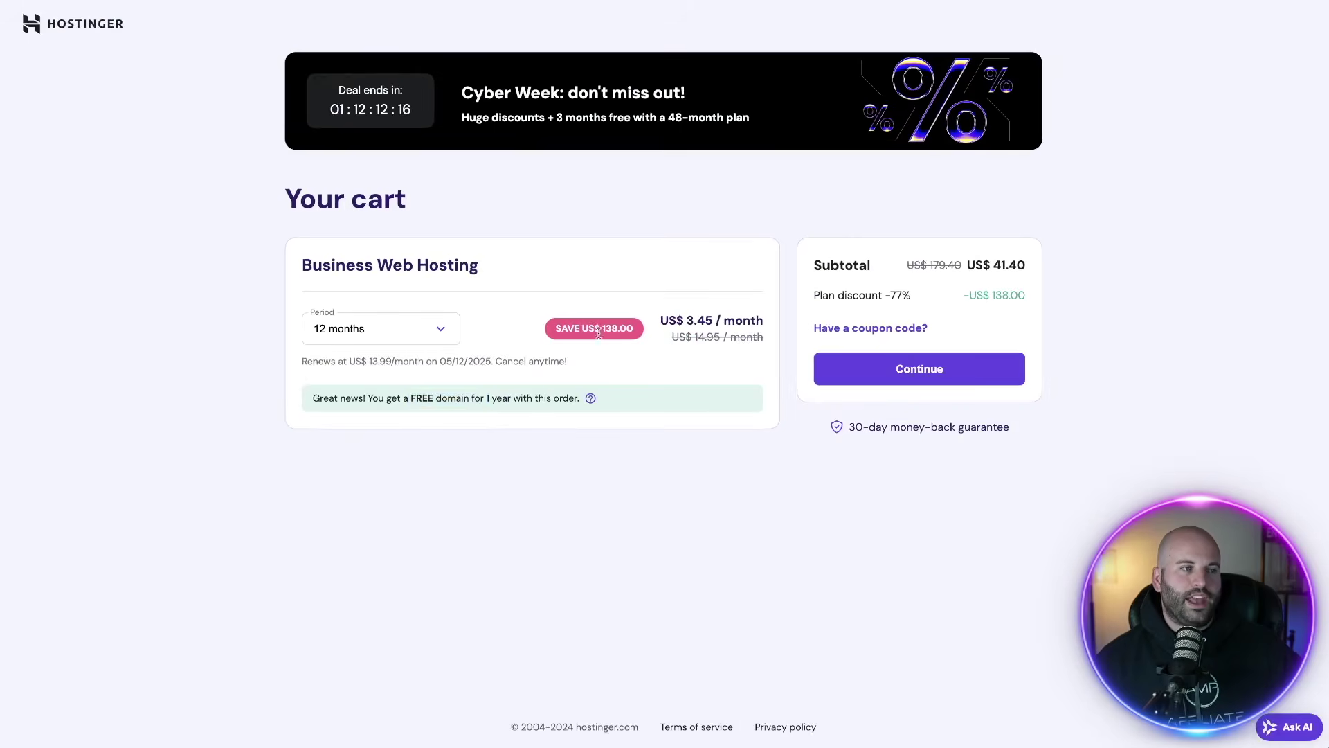
{"action": "left_click", "coordinate": [439, 329]}
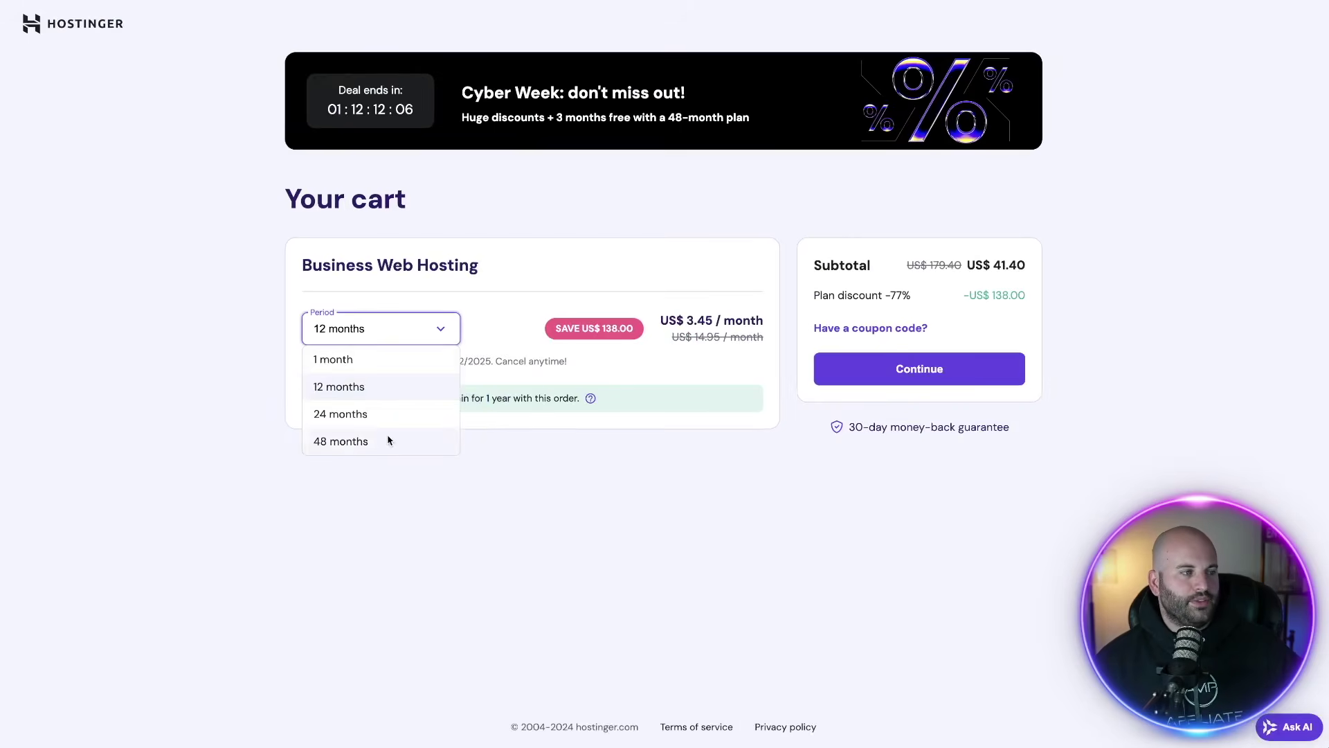
{"action": "left_click", "coordinate": [388, 441]}
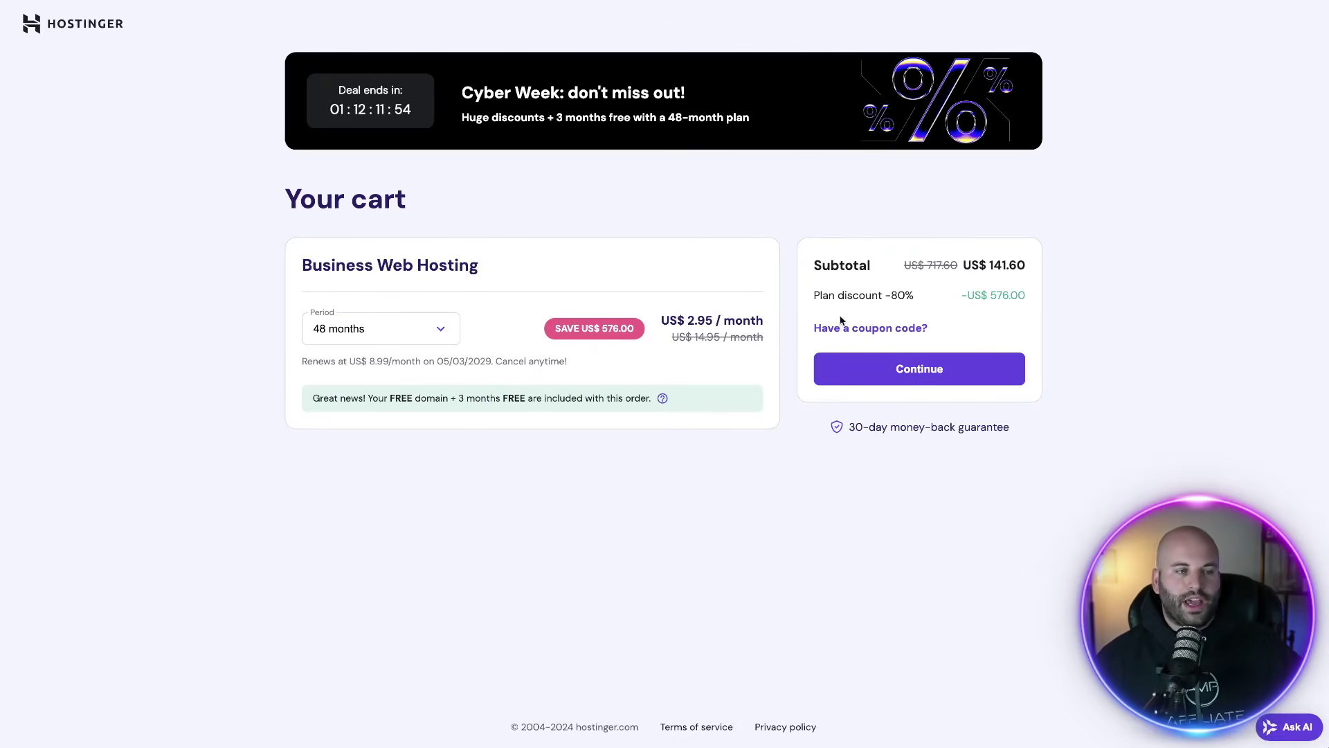
Apply the coupon code FREEDOMPROMO to the hosting order.
{"action": "left_click", "coordinate": [888, 329]}
{"action": "left_click", "coordinate": [864, 369]}
{"action": "type", "text": "FREEDOMPROMO"}
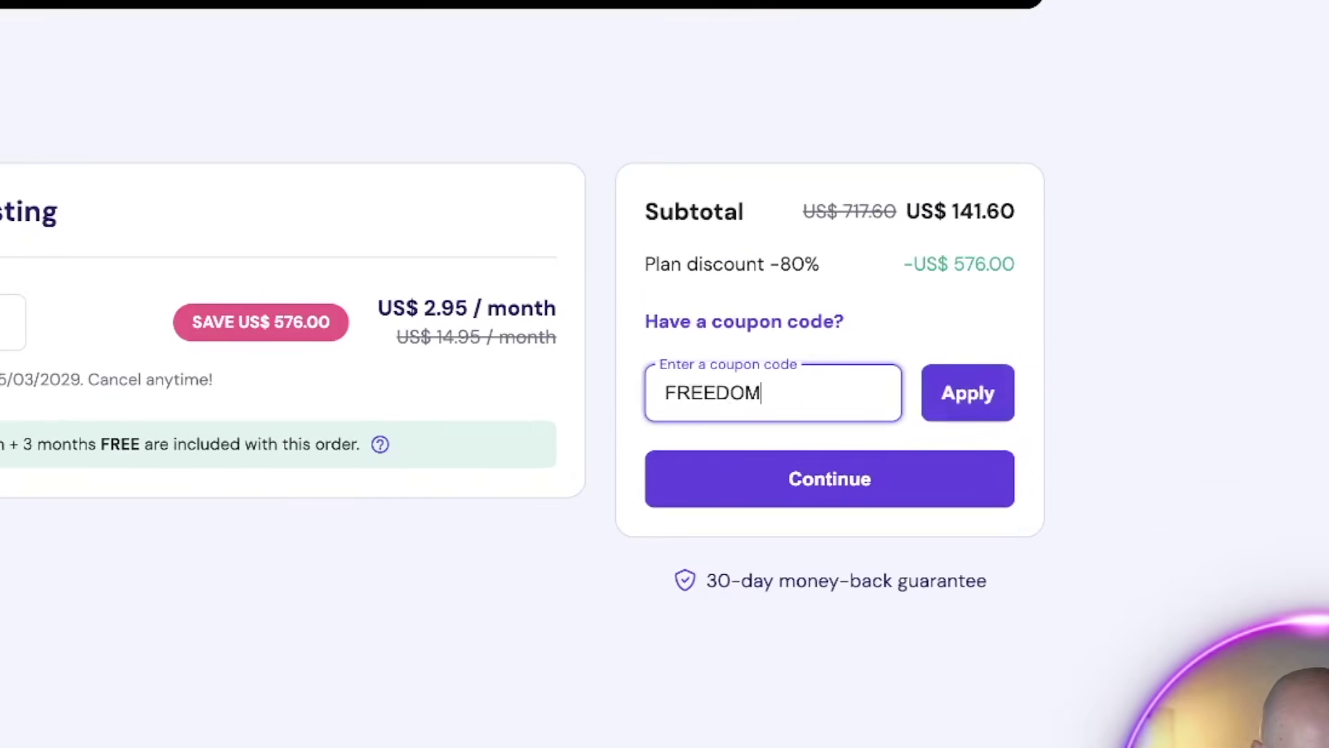
{"action": "left_click", "coordinate": [961, 414]}
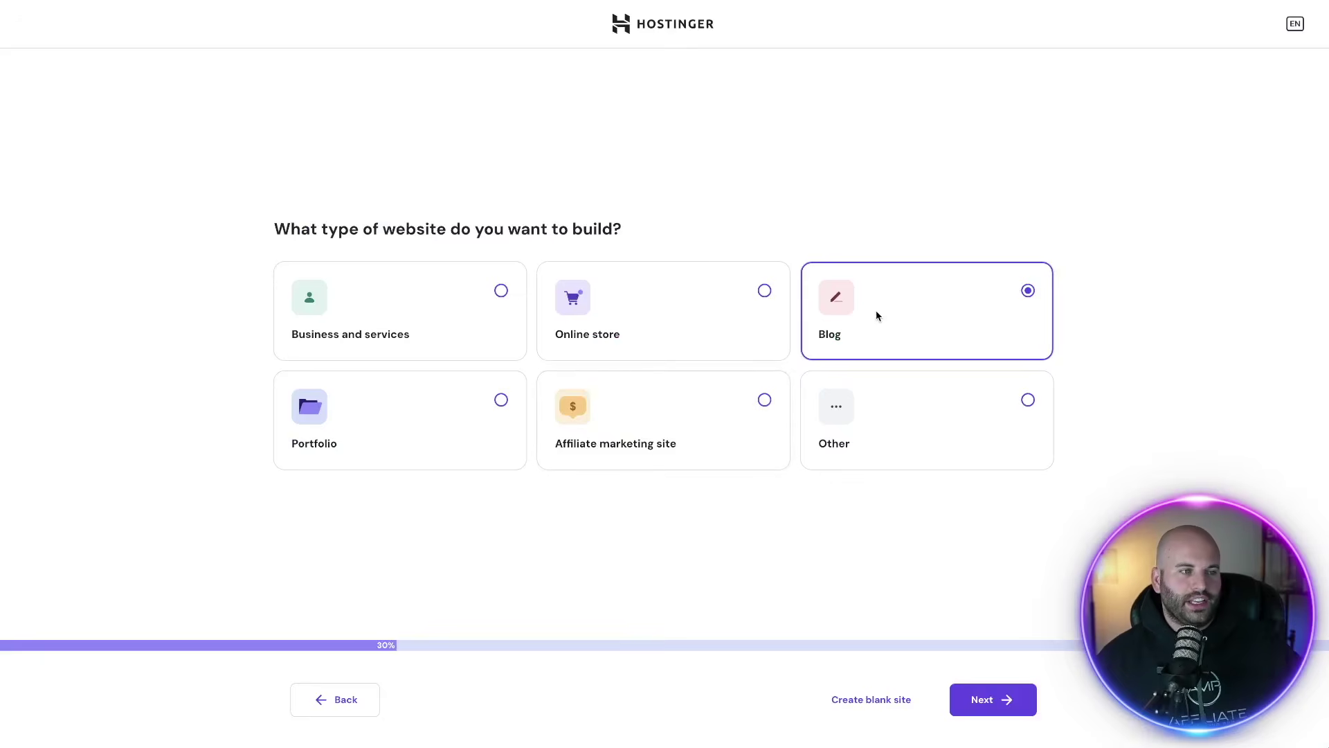
Continue with Blog as the website type and choose to build it with pre-built websites and themes.
{"action": "left_click", "coordinate": [984, 702]}
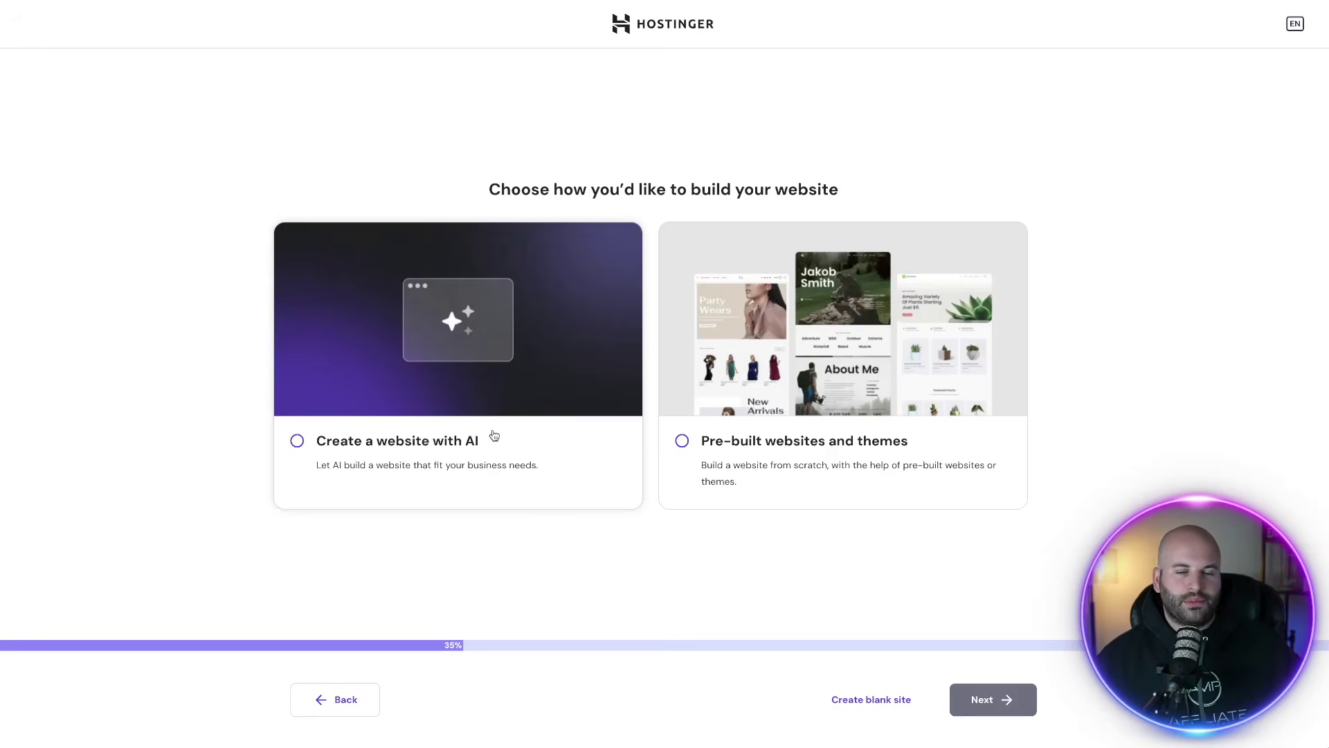
{"action": "left_click", "coordinate": [683, 441]}
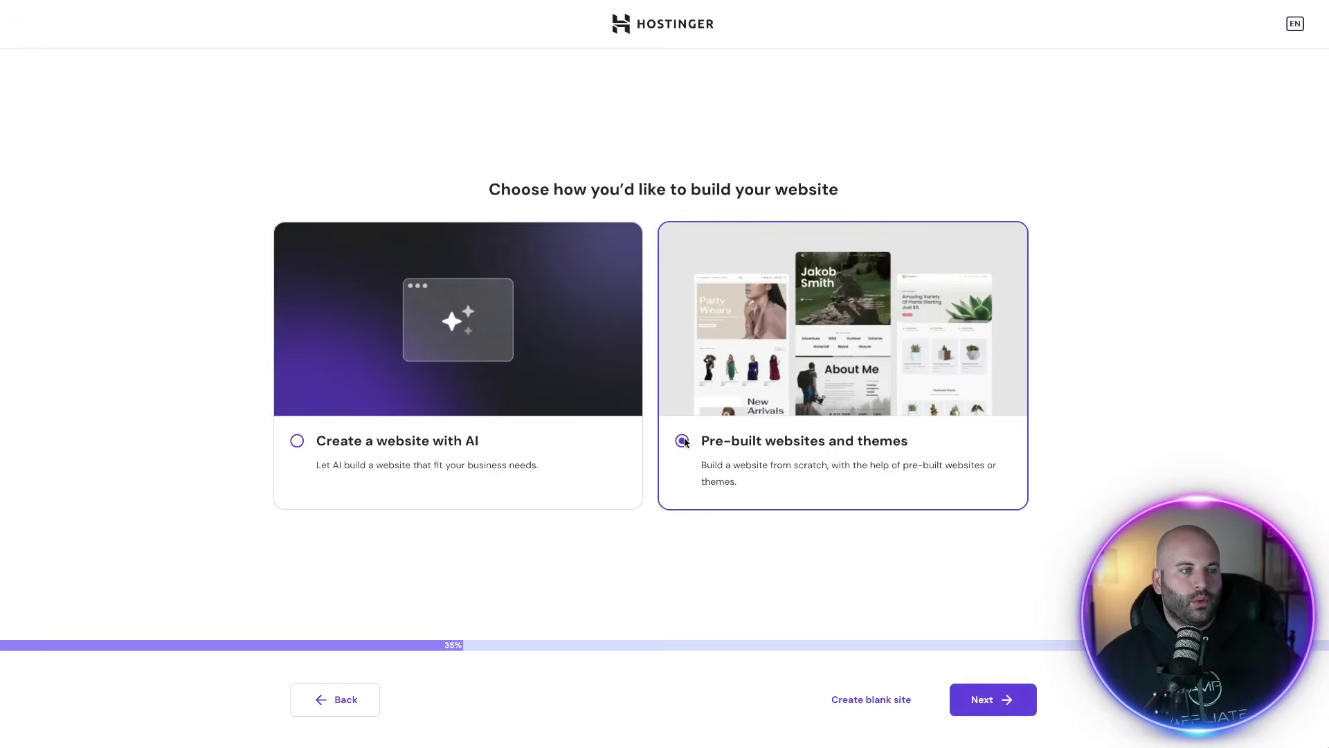
{"action": "left_click", "coordinate": [993, 703]}
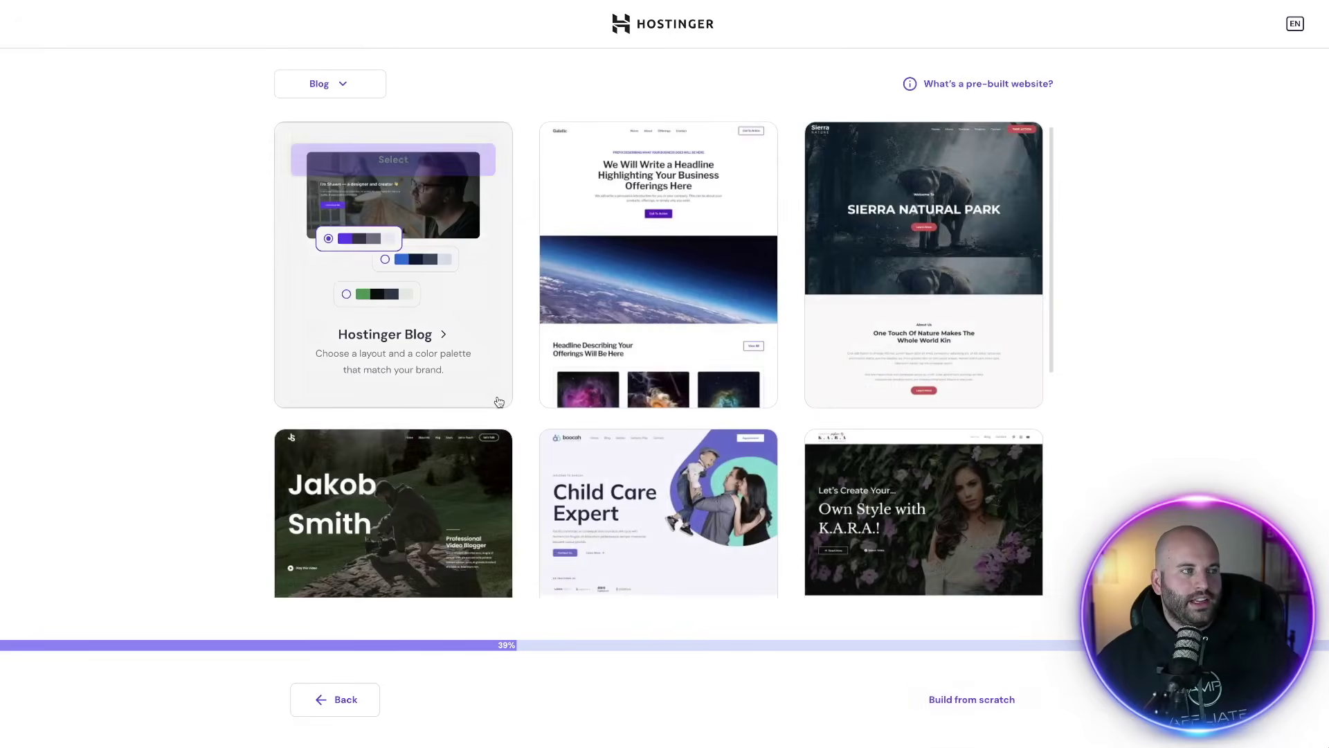
Look through the blog templates, then choose to build from scratch with the Astra theme.
{"action": "scroll", "coordinate": [675, 340], "scroll_direction": "down", "scroll_amount": 5}
{"action": "scroll", "coordinate": [675, 341], "scroll_direction": "up", "scroll_amount": 5}
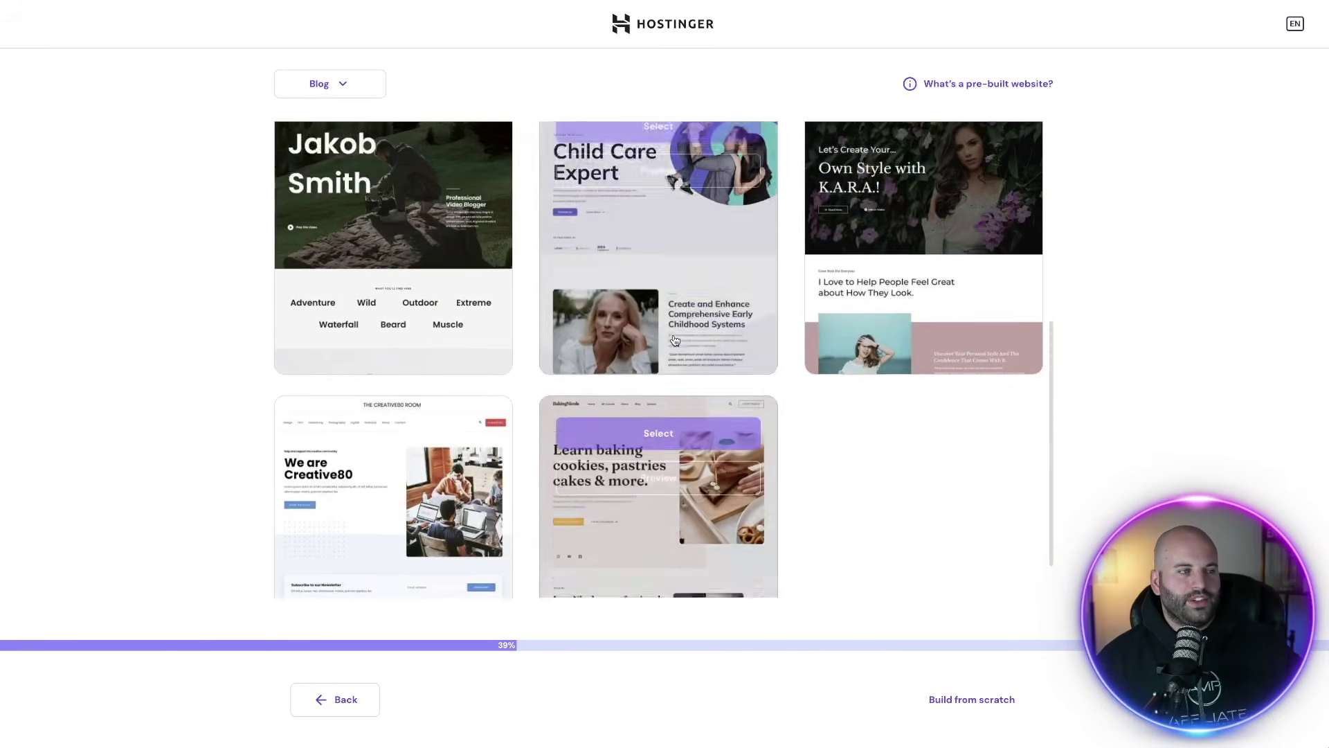
{"action": "mouse_move", "coordinate": [676, 335]}
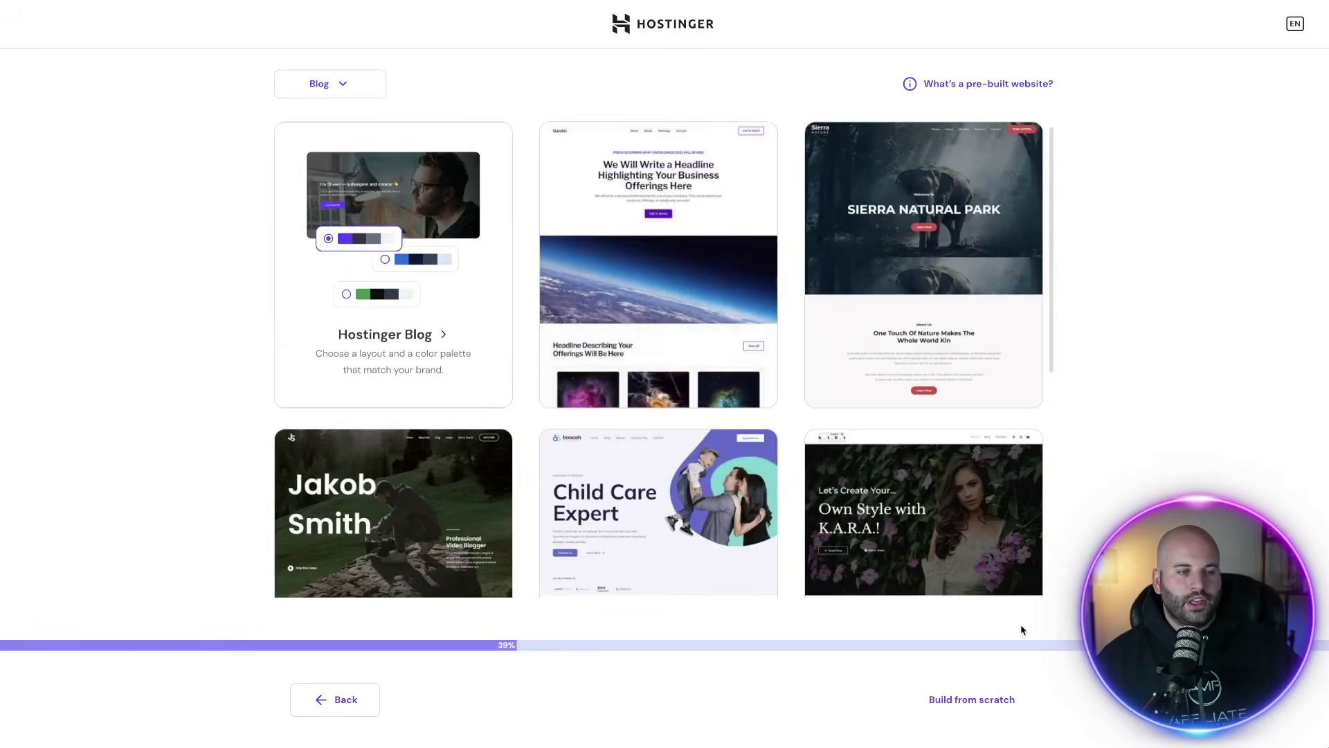
{"action": "left_click", "coordinate": [954, 704]}
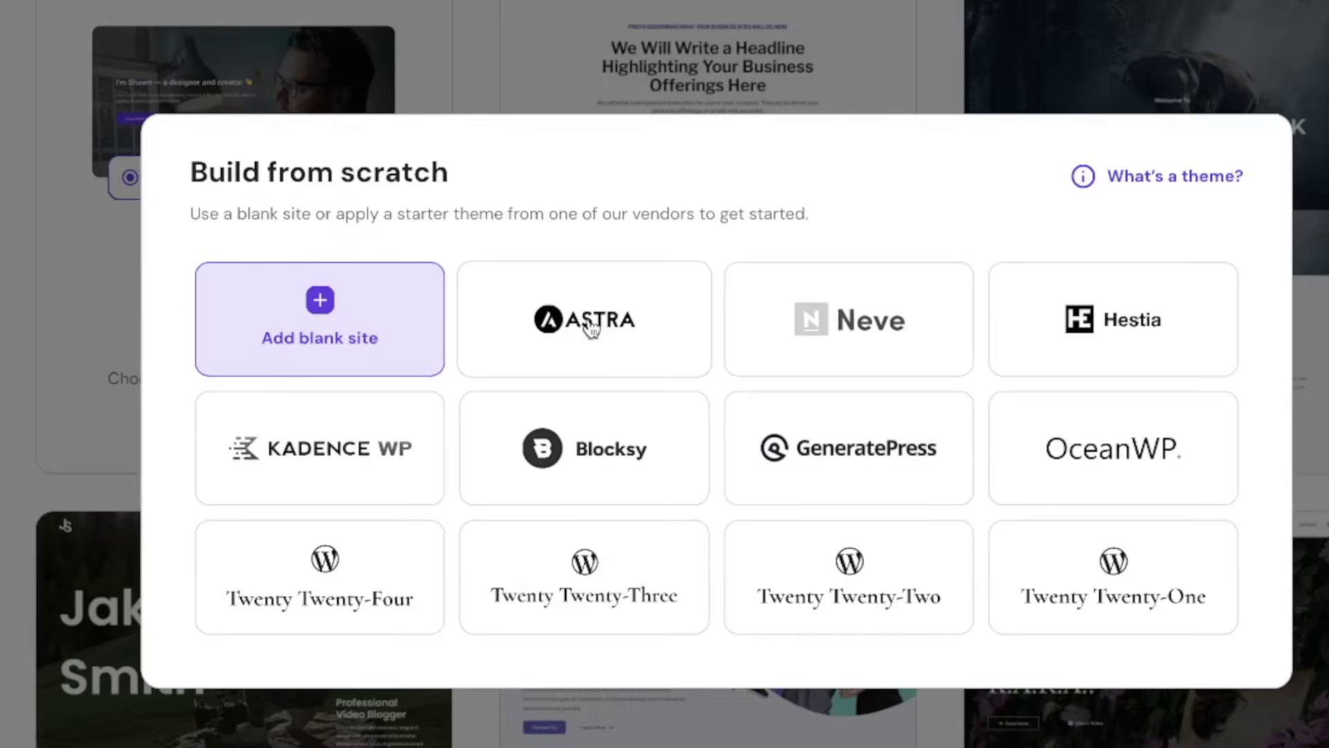
{"action": "left_click", "coordinate": [590, 327]}
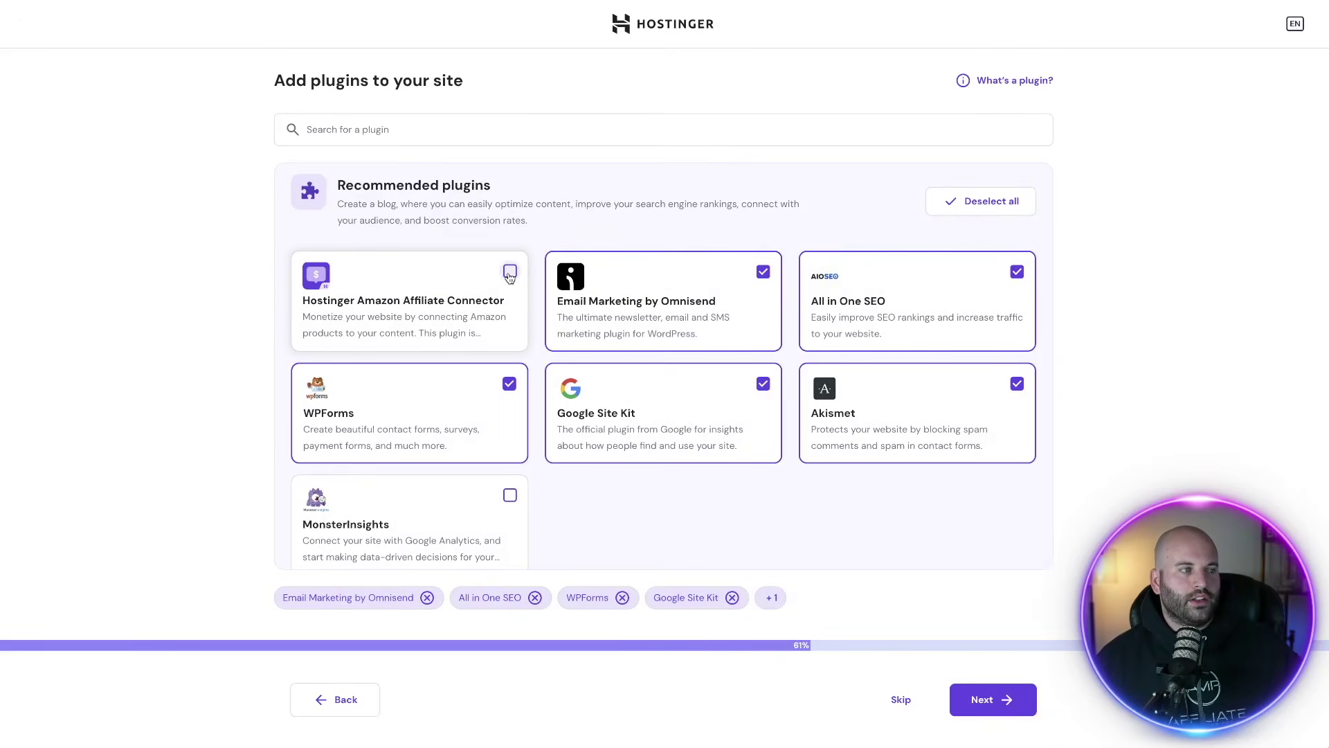
Add the Hostinger Amazon Affiliate Connector to the selected plugins and continue the site setup.
{"action": "left_click", "coordinate": [509, 274]}
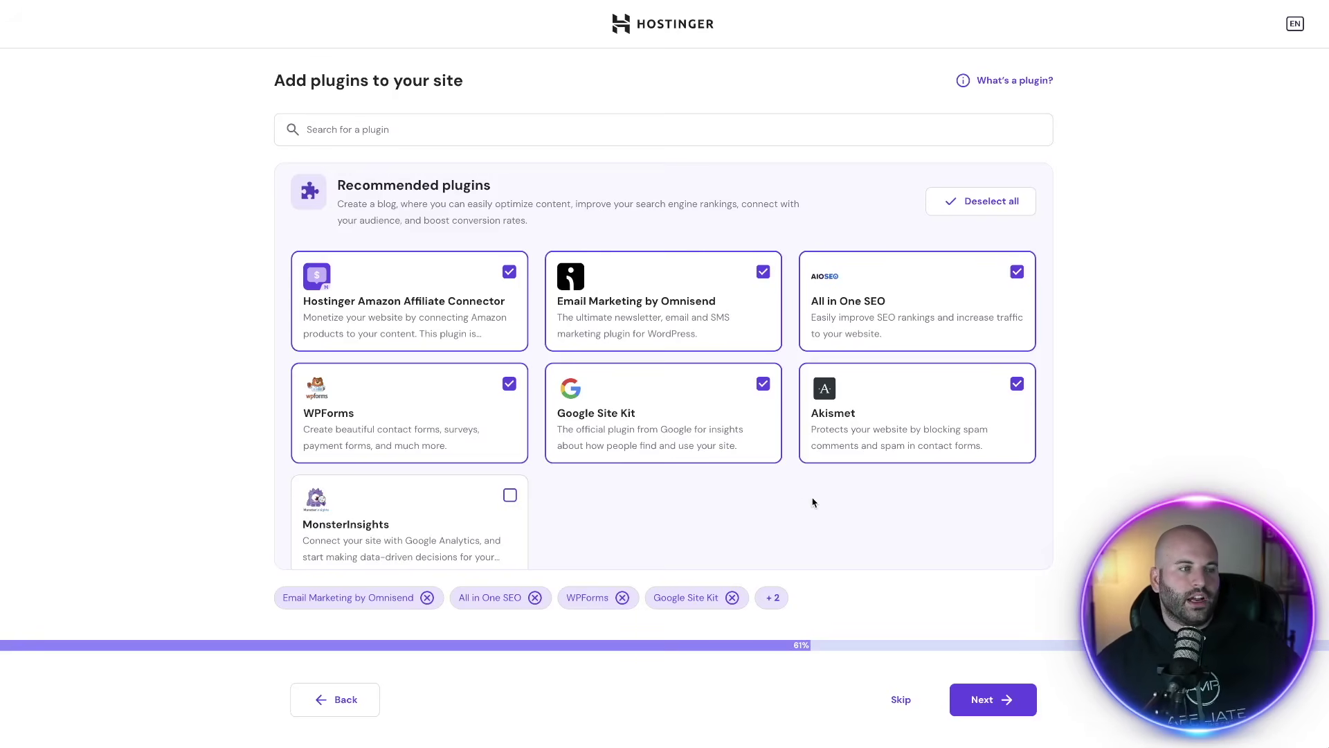
{"action": "scroll", "coordinate": [706, 525], "scroll_direction": "down", "scroll_amount": 1}
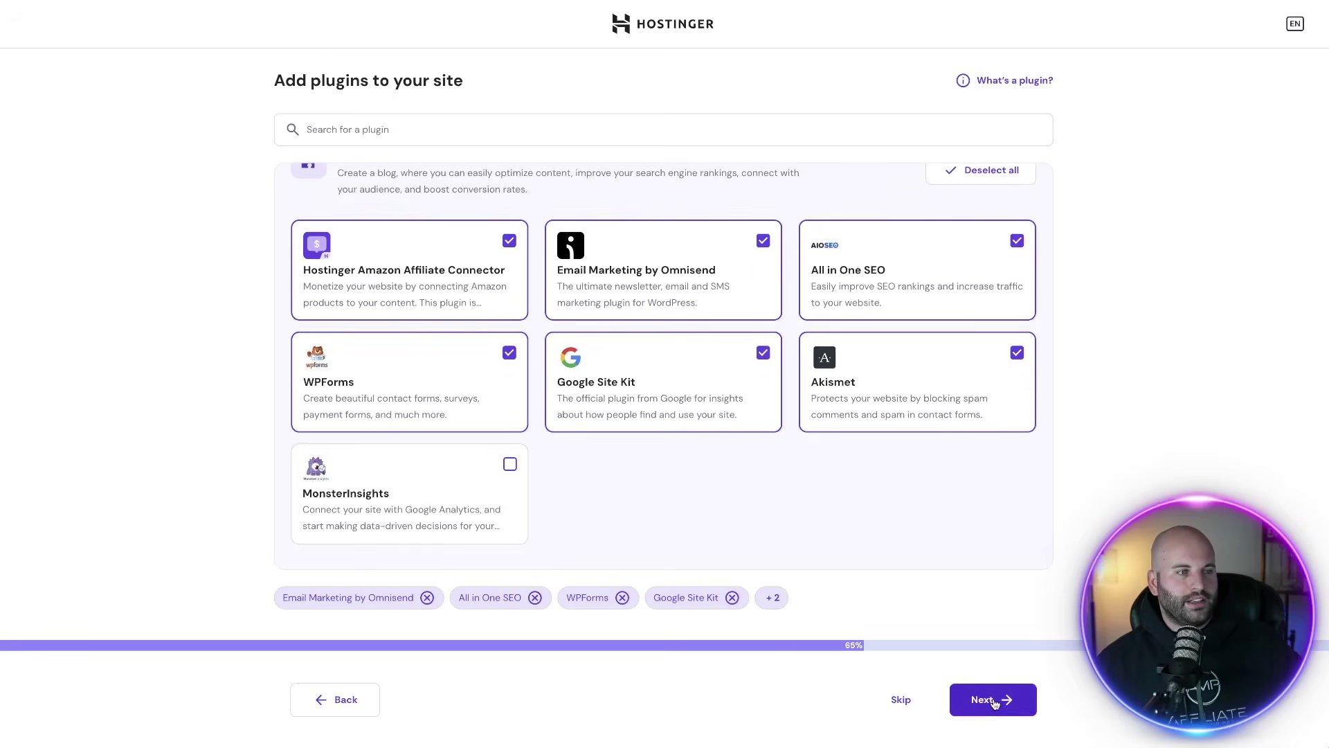
{"action": "left_click", "coordinate": [994, 702]}
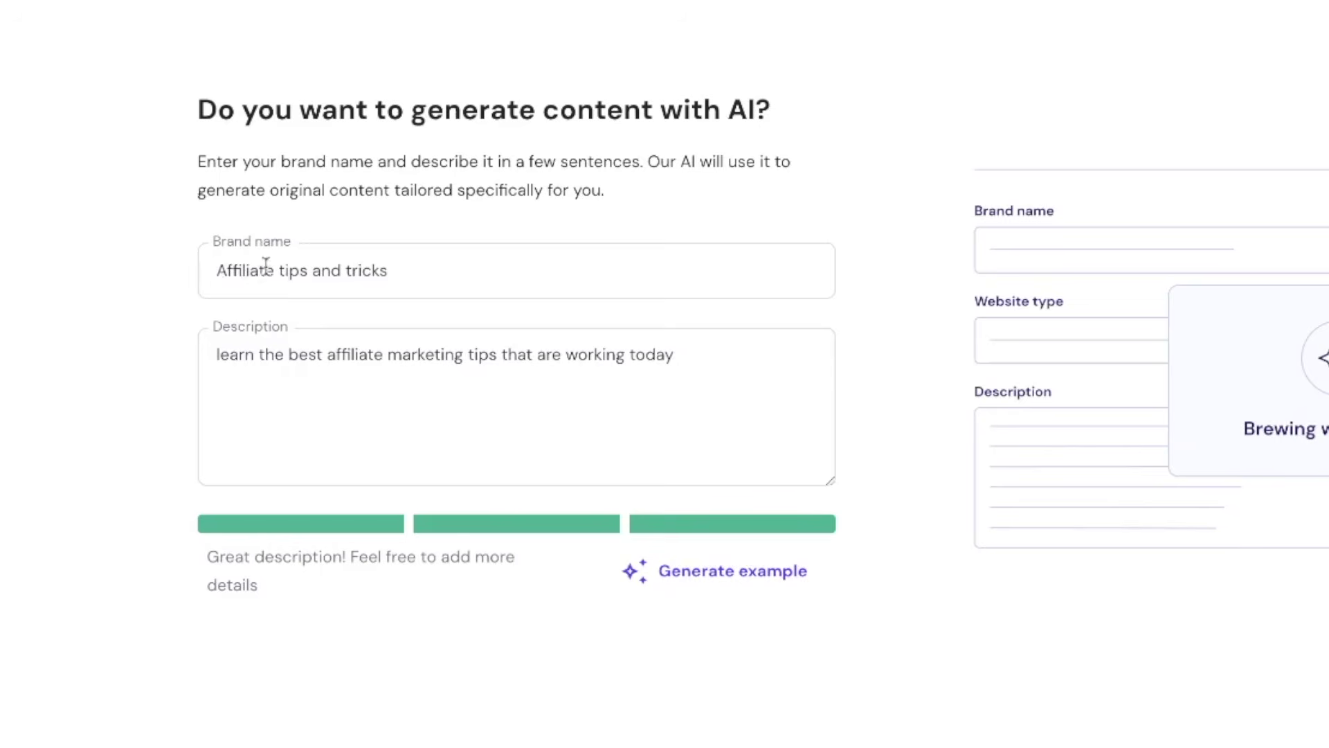
Review and submit the brand name and description for AI content generation, and choose a temporary domain for the site.
{"action": "left_click_drag", "start_coordinate": [212, 270], "coordinate": [477, 281]}
{"action": "left_click", "coordinate": [456, 264]}
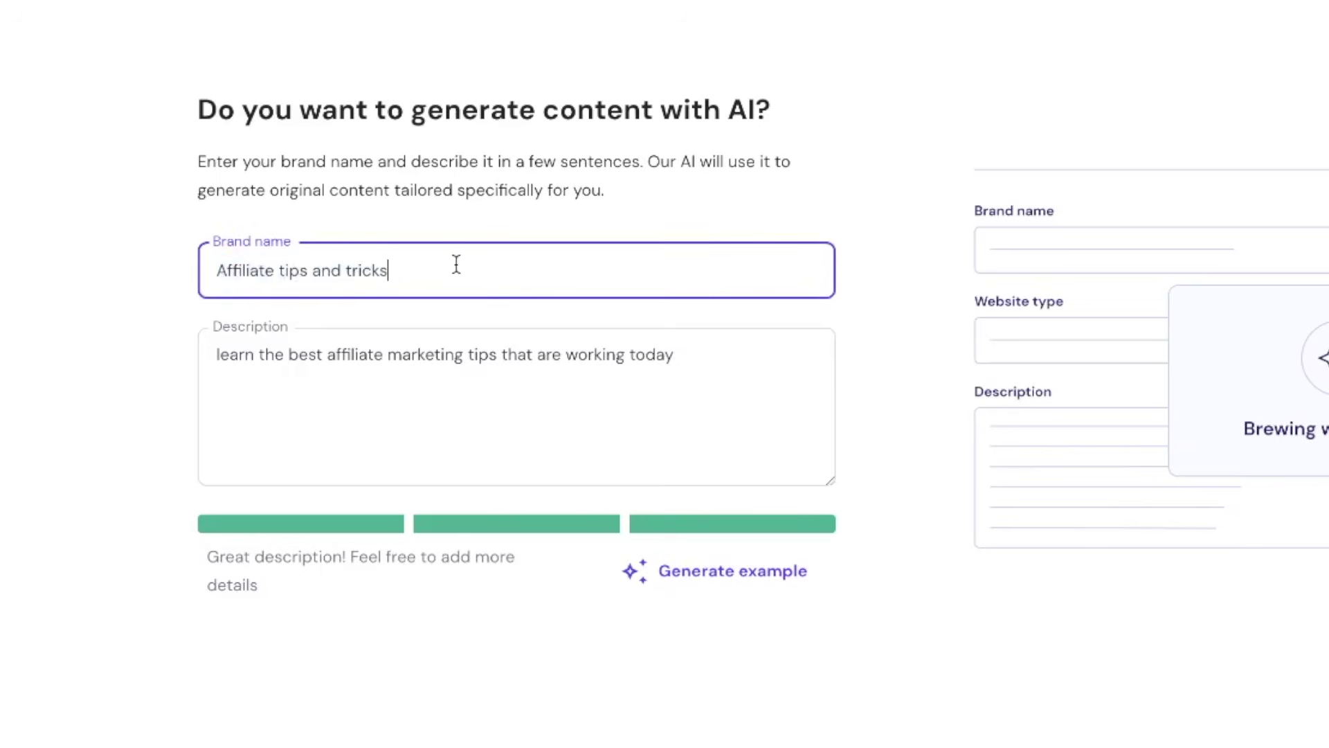
{"action": "left_click", "coordinate": [222, 354]}
{"action": "left_click_drag", "start_coordinate": [224, 355], "coordinate": [711, 359]}
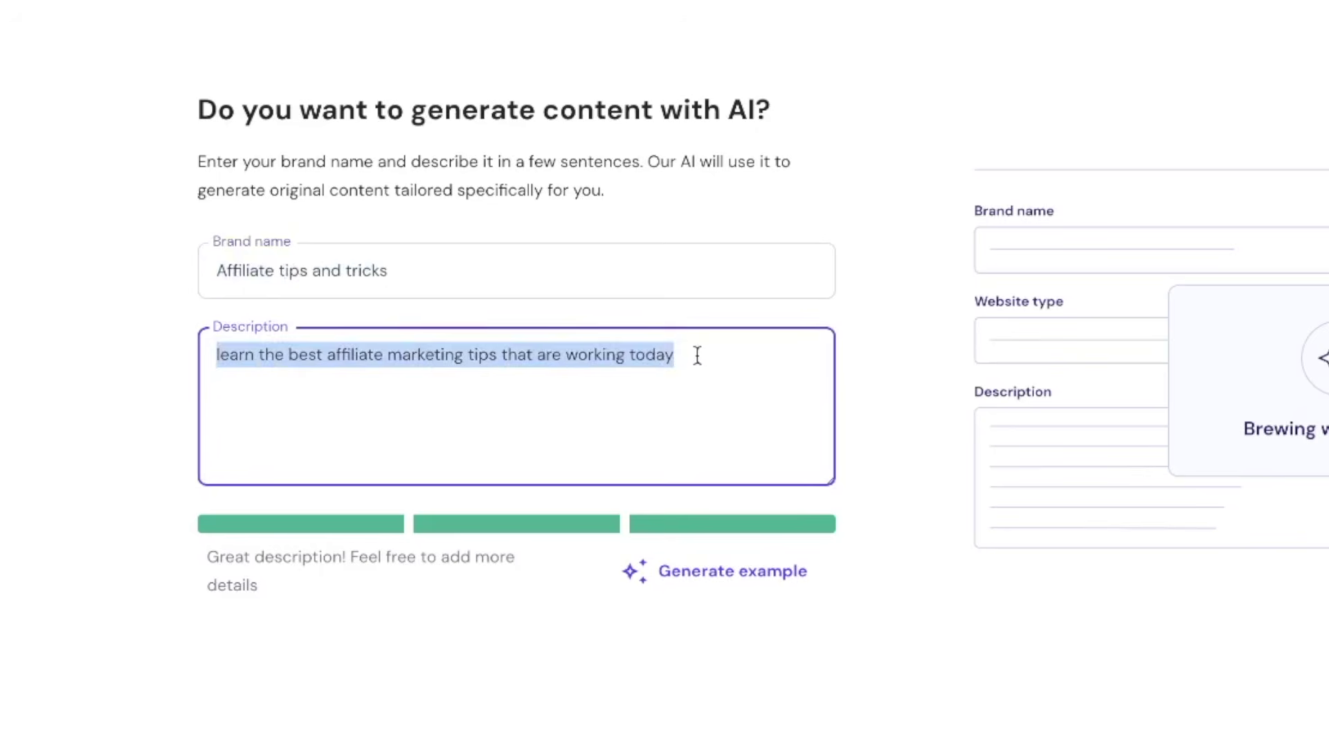
{"action": "left_click", "coordinate": [696, 355]}
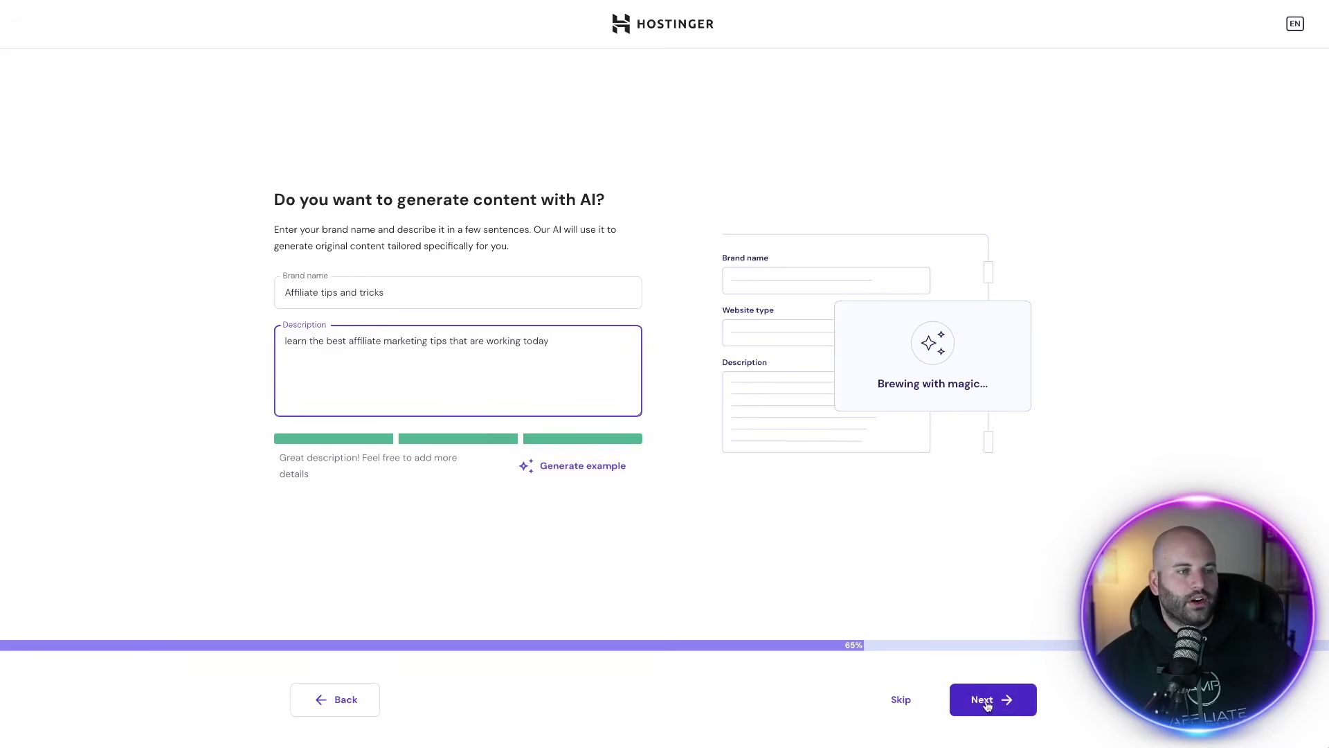
{"action": "left_click", "coordinate": [987, 701]}
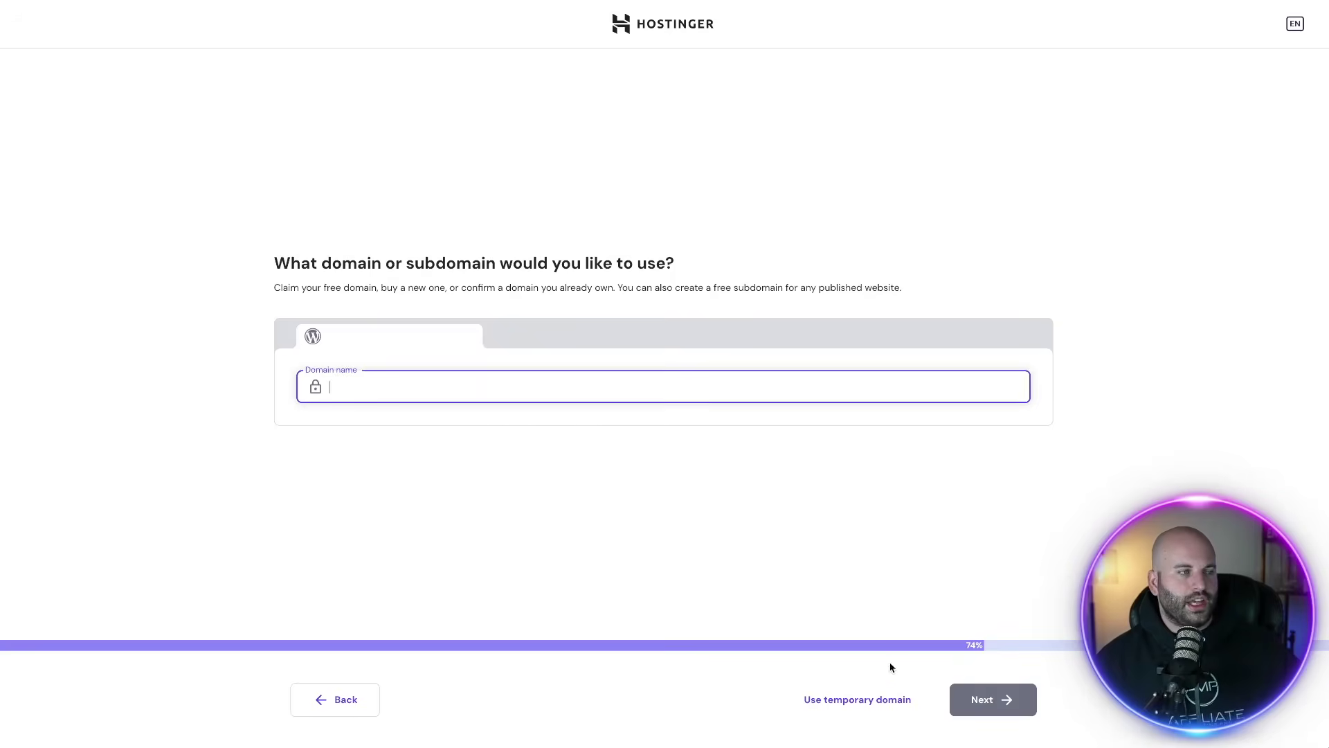
{"action": "left_click", "coordinate": [858, 701]}
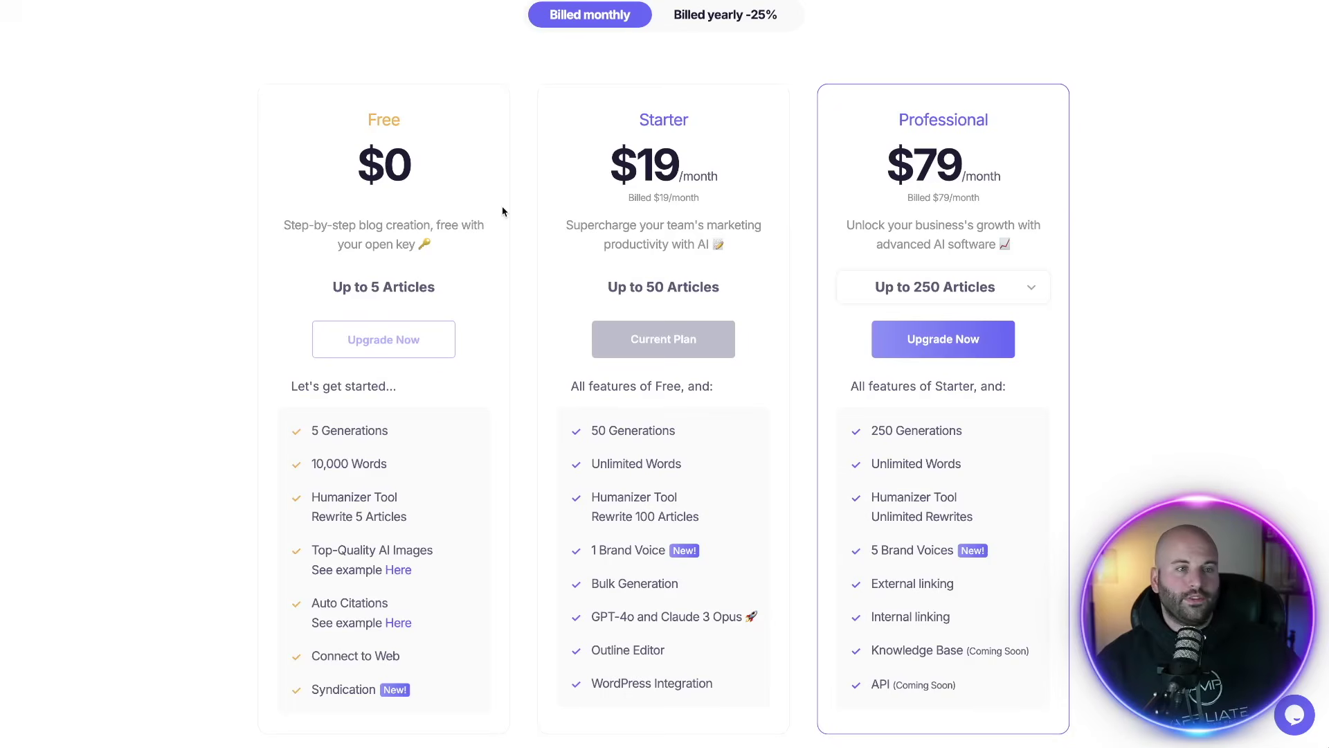
Examine the article limits of the Free and Starter plans and the Starter plan's monthly price.
{"action": "left_click_drag", "start_coordinate": [326, 288], "coordinate": [466, 291]}
{"action": "left_click", "coordinate": [522, 258]}
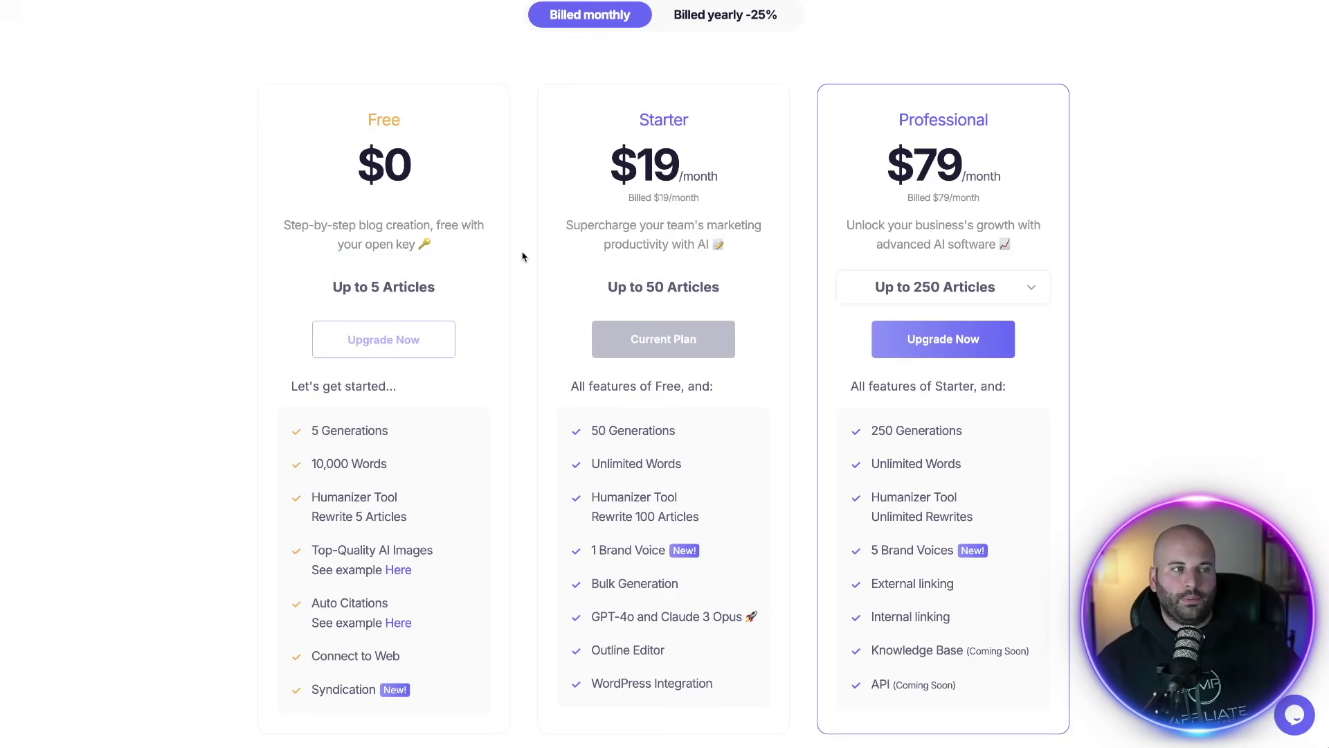
{"action": "left_click_drag", "start_coordinate": [603, 172], "coordinate": [720, 178]}
{"action": "left_click", "coordinate": [781, 178]}
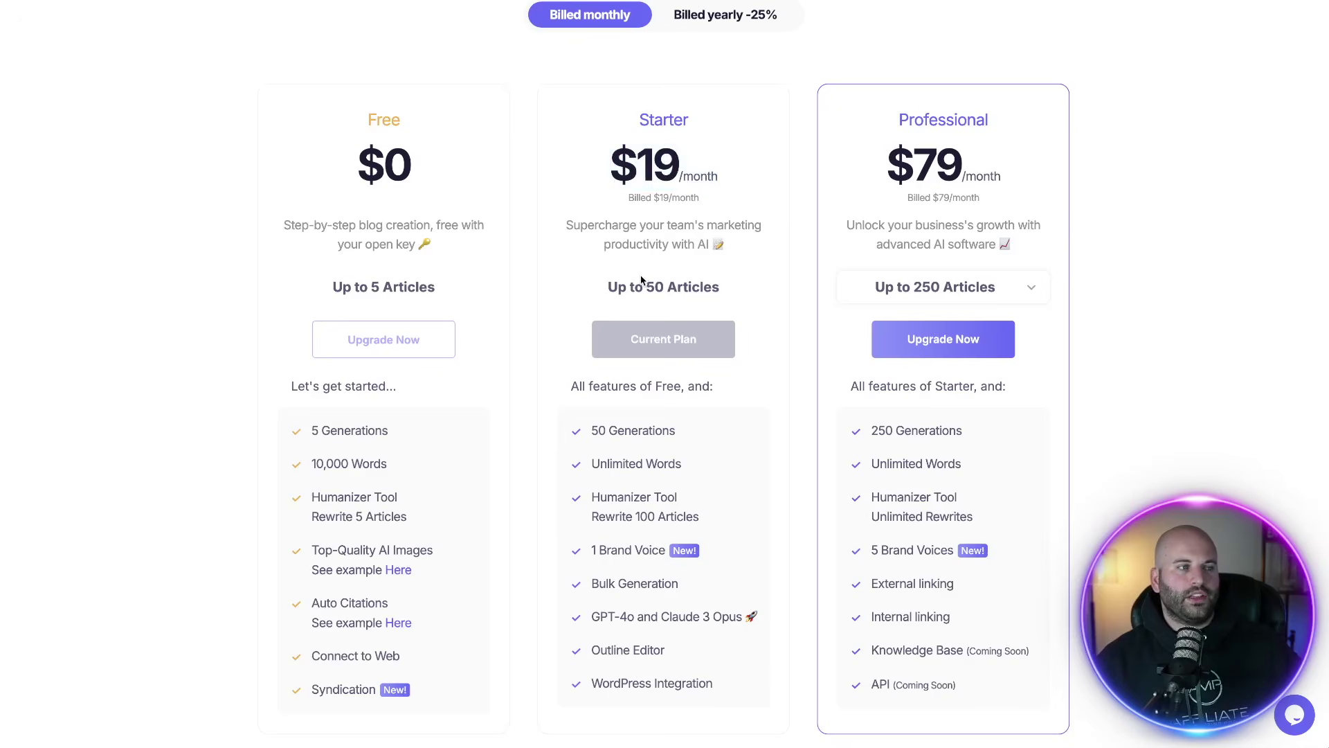
{"action": "left_click_drag", "start_coordinate": [600, 294], "coordinate": [744, 295]}
{"action": "left_click", "coordinate": [761, 252]}
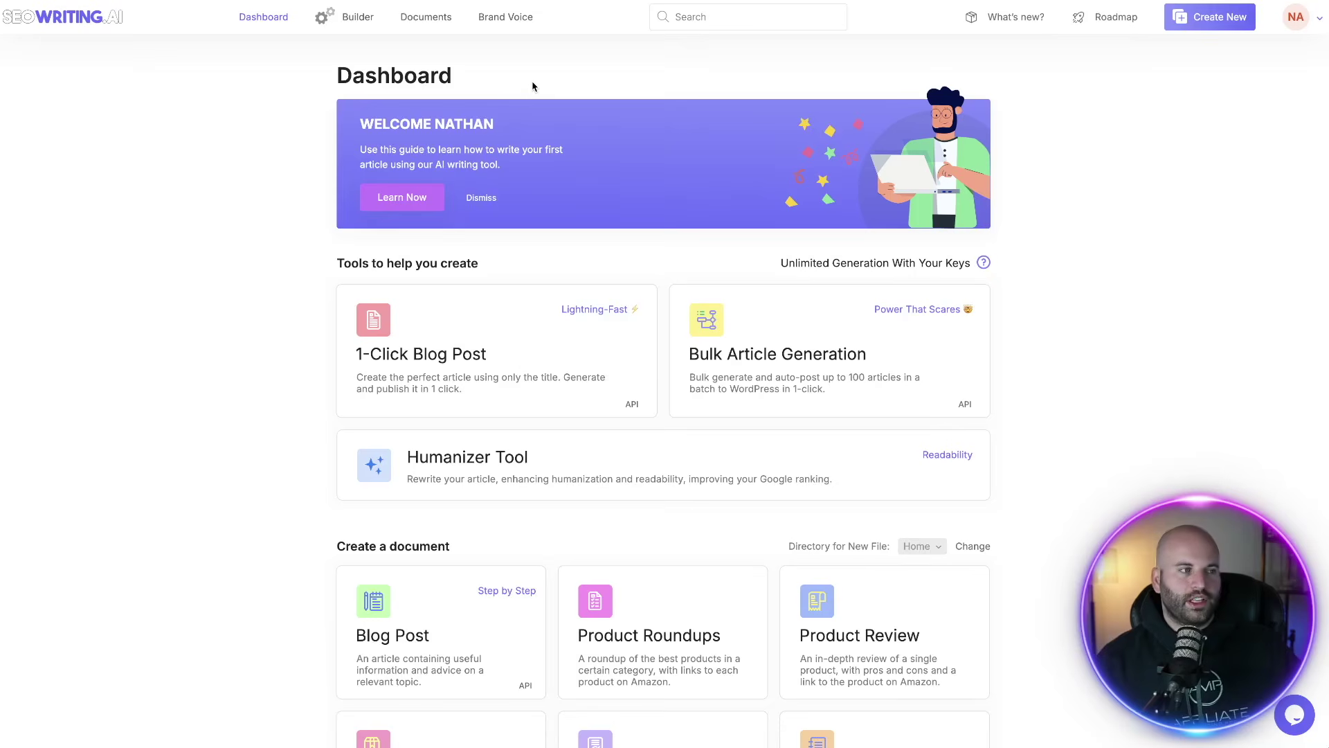
Open the 1-Click Blog Post tool from the dashboard and look over its settings.
{"action": "scroll", "coordinate": [552, 194], "scroll_direction": "down", "scroll_amount": 2}
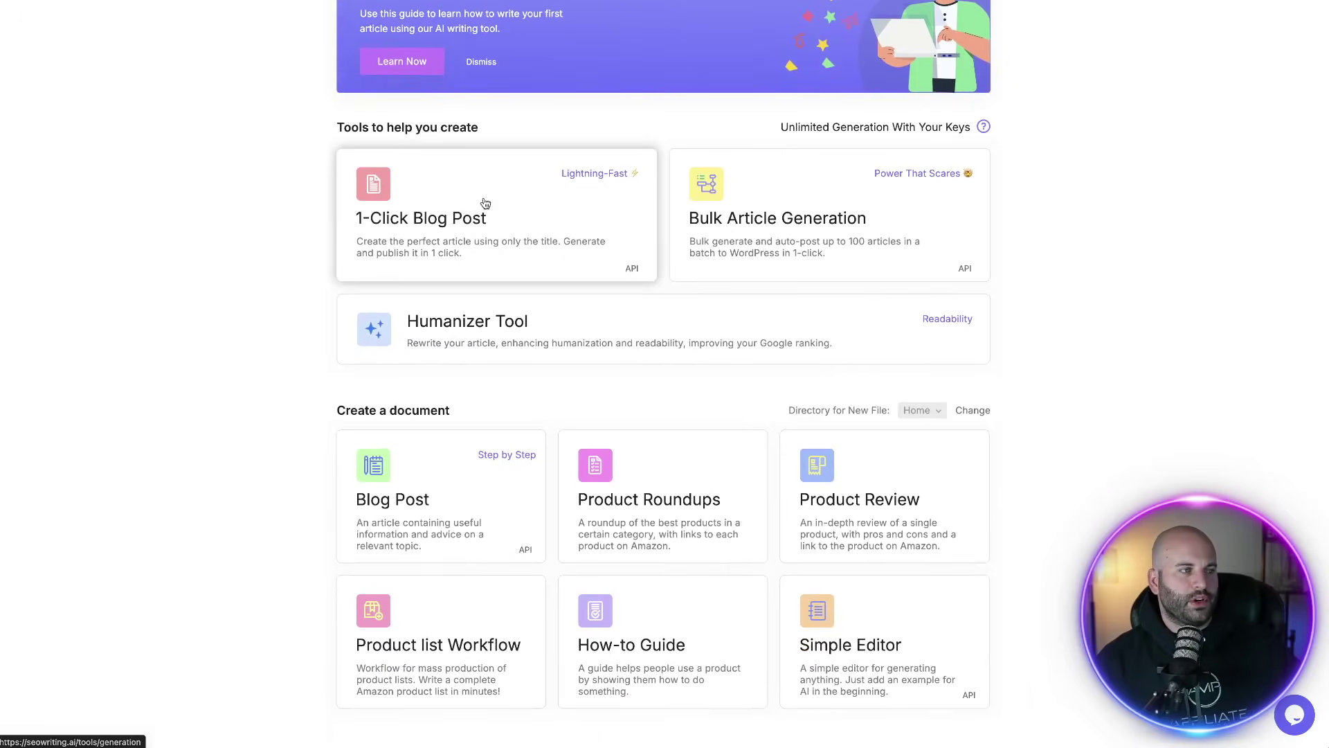
{"action": "left_click", "coordinate": [489, 201]}
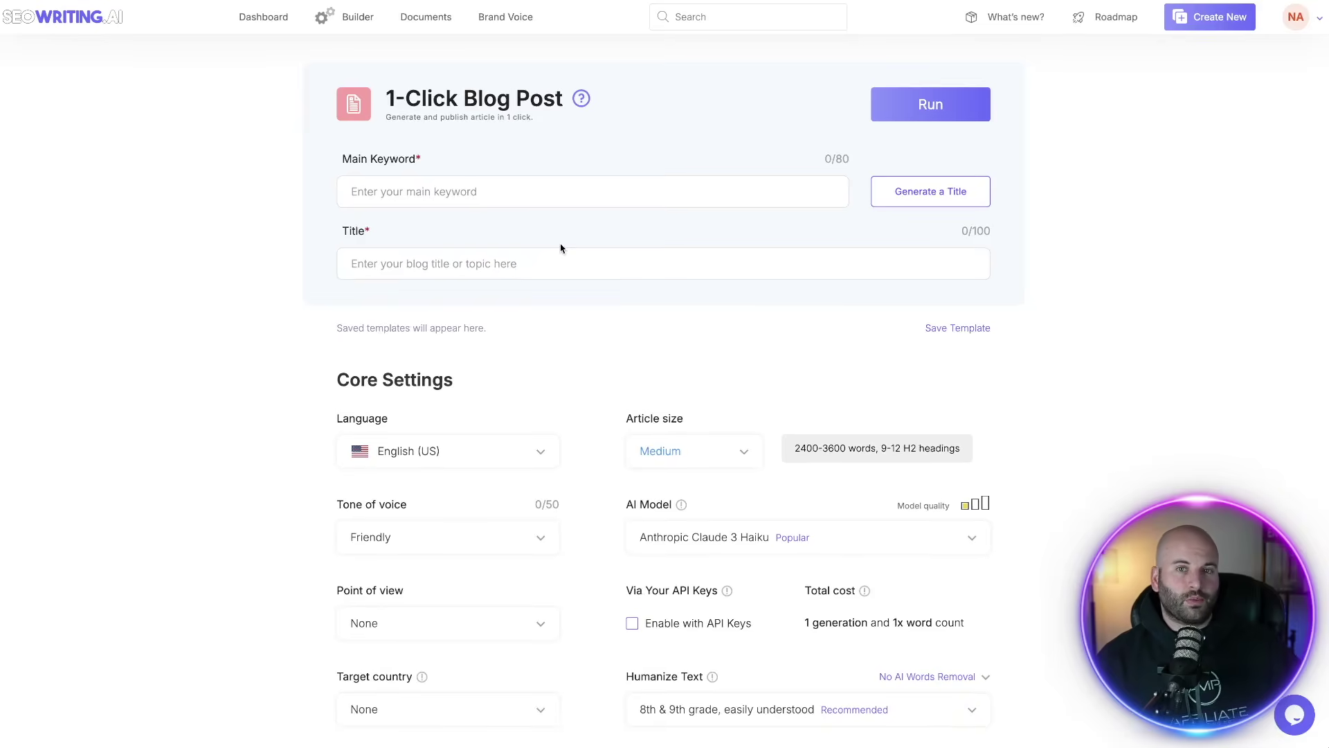
{"action": "scroll", "coordinate": [620, 237], "scroll_direction": "down", "scroll_amount": 2}
{"action": "scroll", "coordinate": [620, 236], "scroll_direction": "up", "scroll_amount": 1}
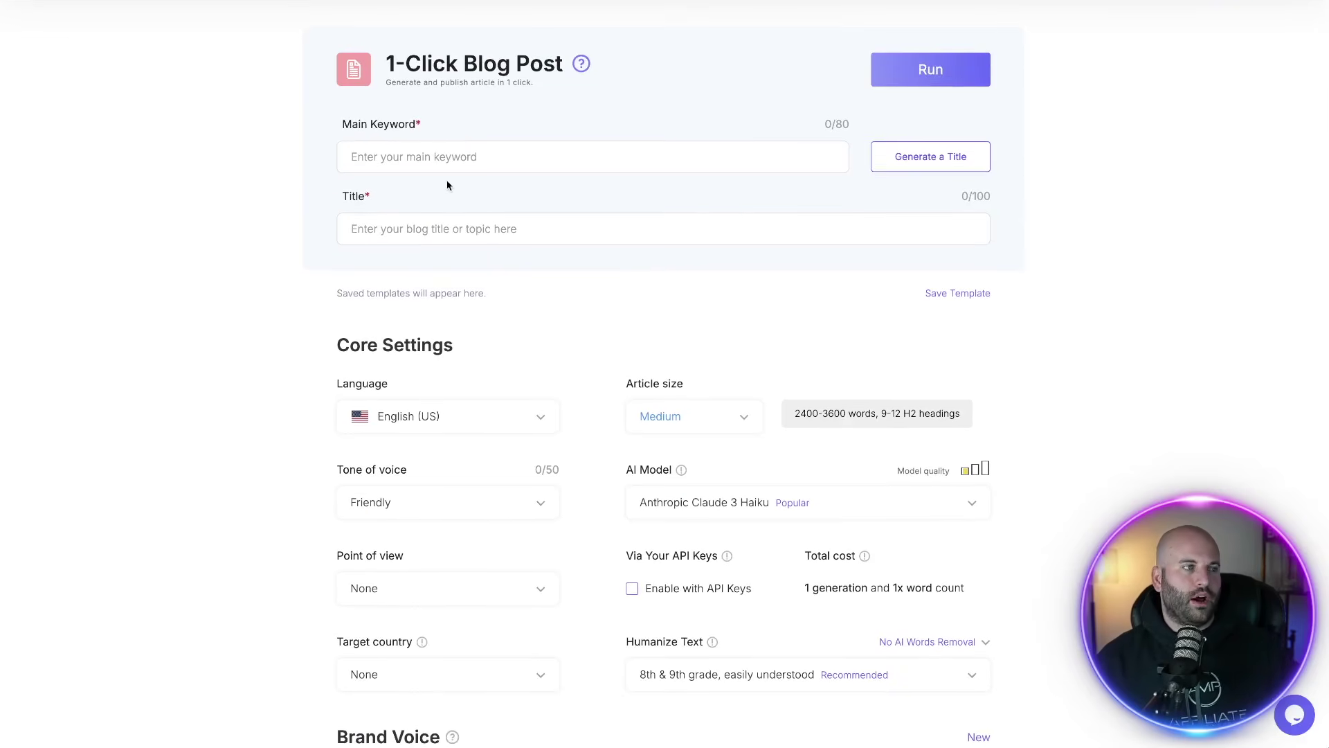
Enter "hostinger review" as the blog post's main keyword, then generate and review a title for it.
{"action": "left_click", "coordinate": [388, 156]}
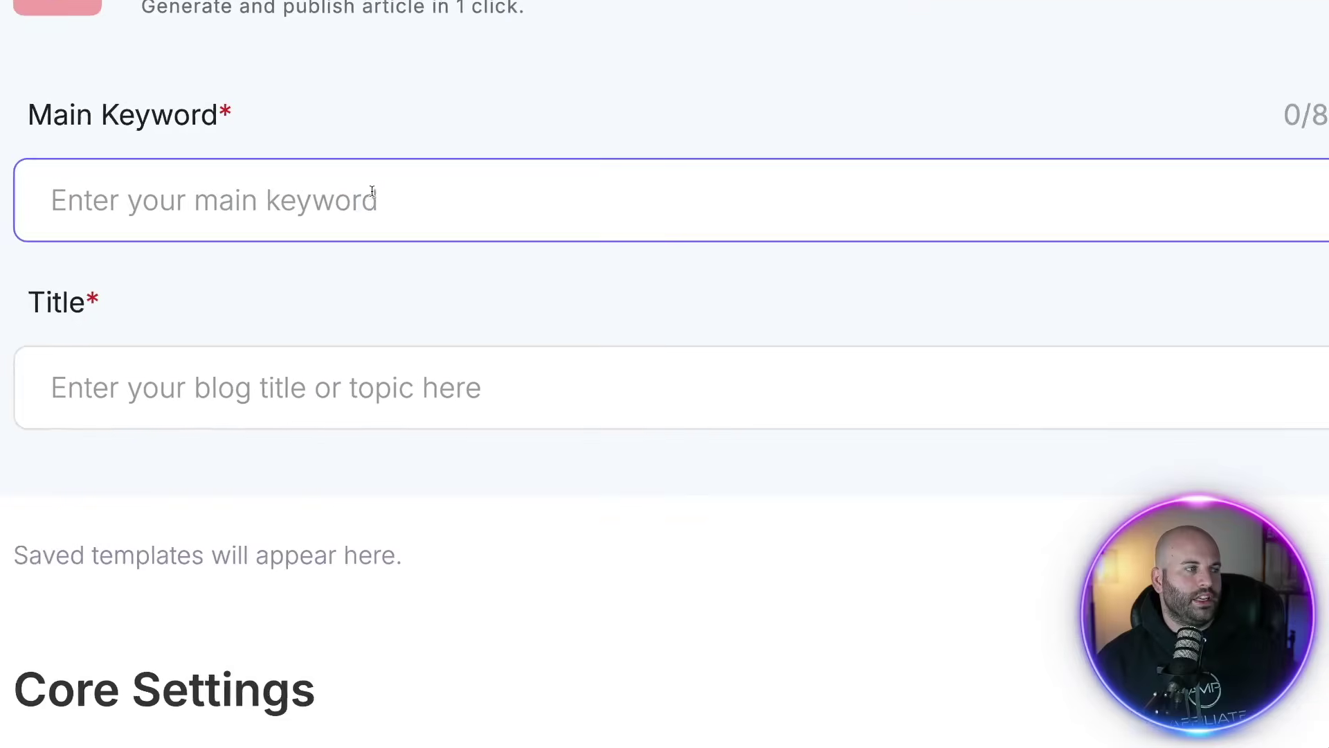
{"action": "type", "text": "hostinger review"}
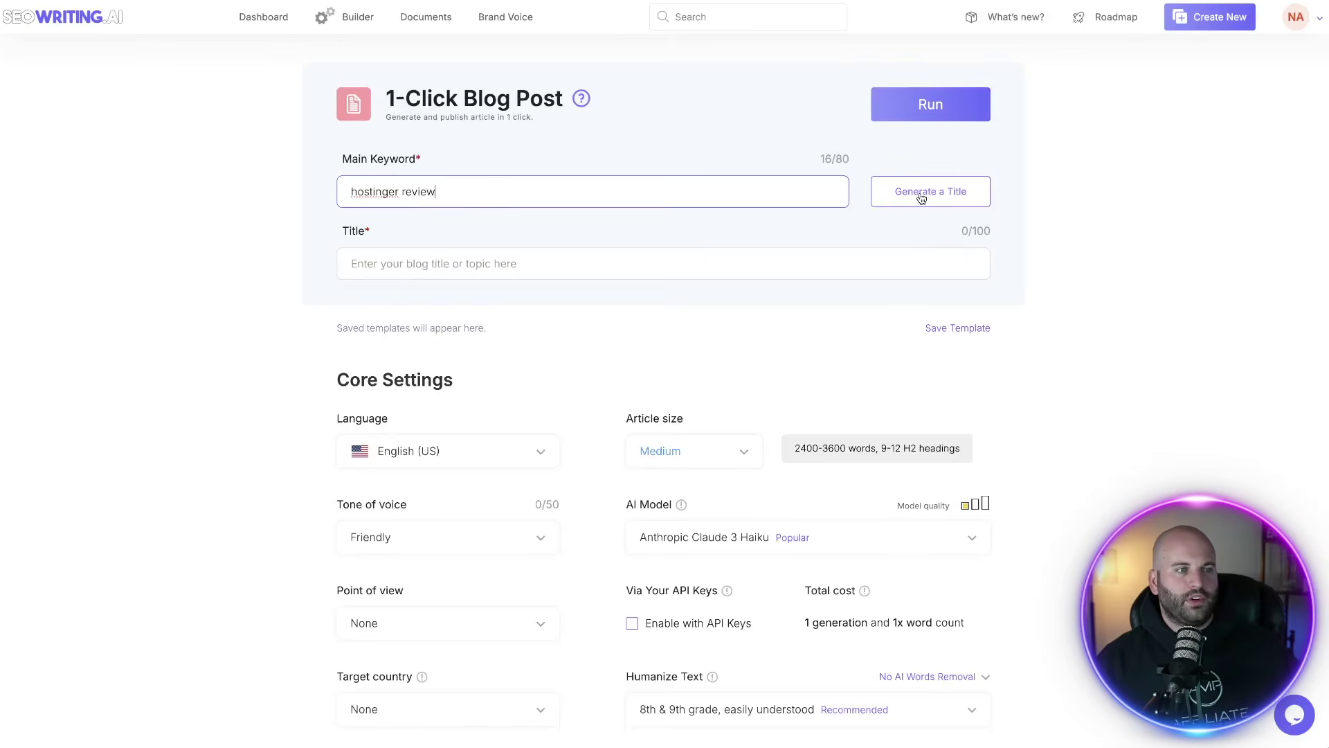
{"action": "left_click", "coordinate": [921, 199]}
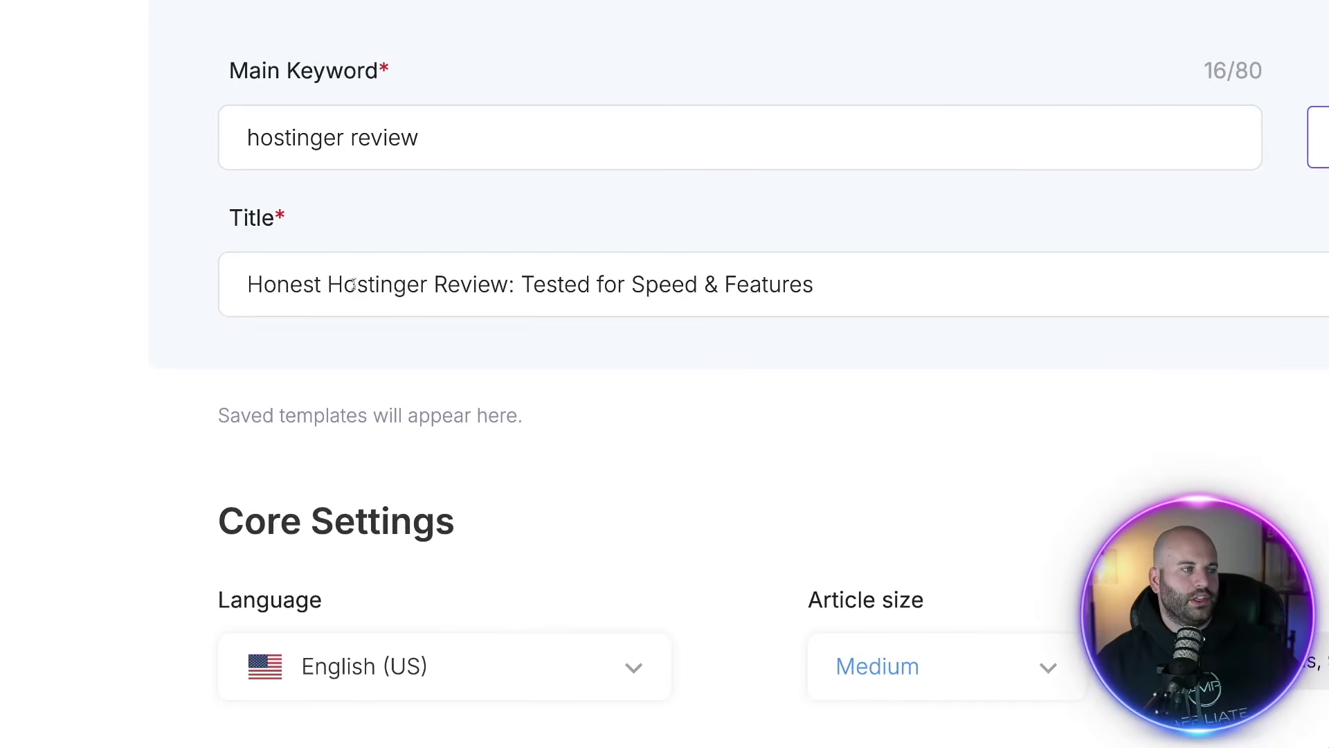
{"action": "left_click_drag", "start_coordinate": [247, 286], "coordinate": [882, 288]}
{"action": "left_click", "coordinate": [881, 288]}
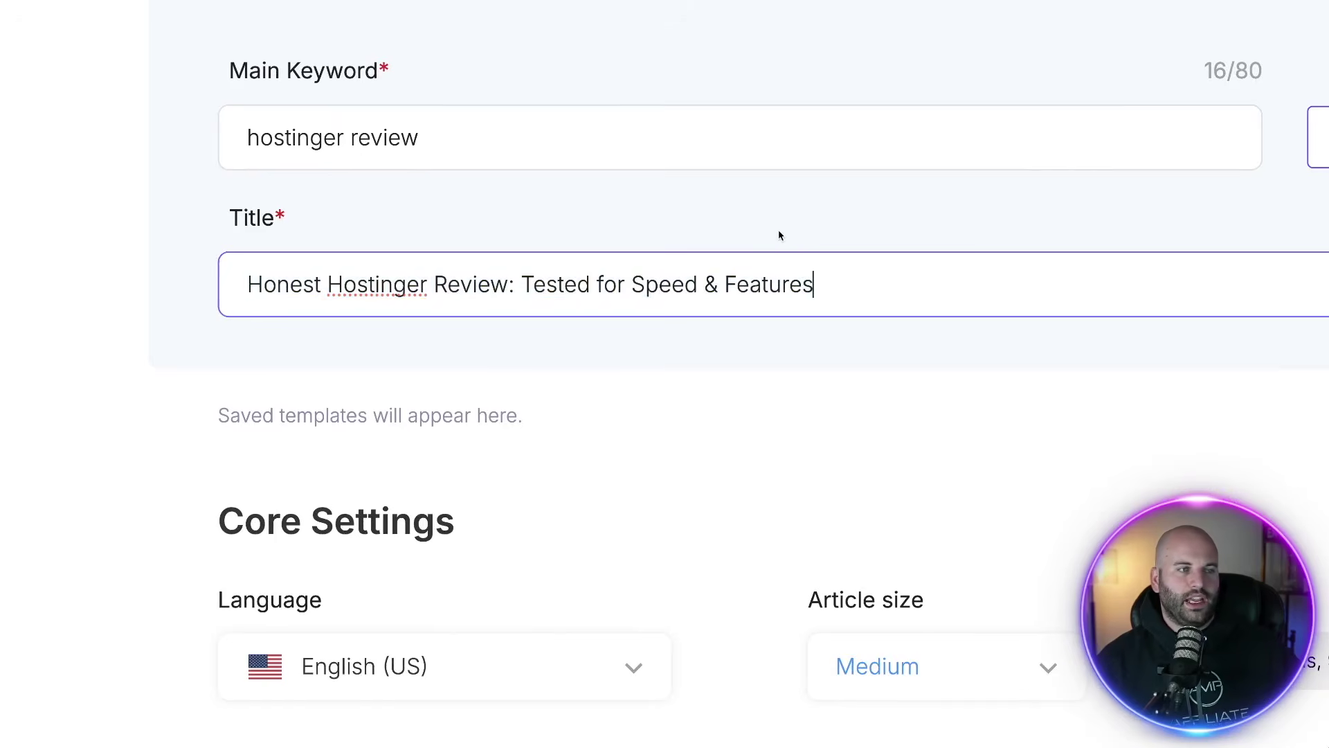
{"action": "left_click", "coordinate": [786, 230]}
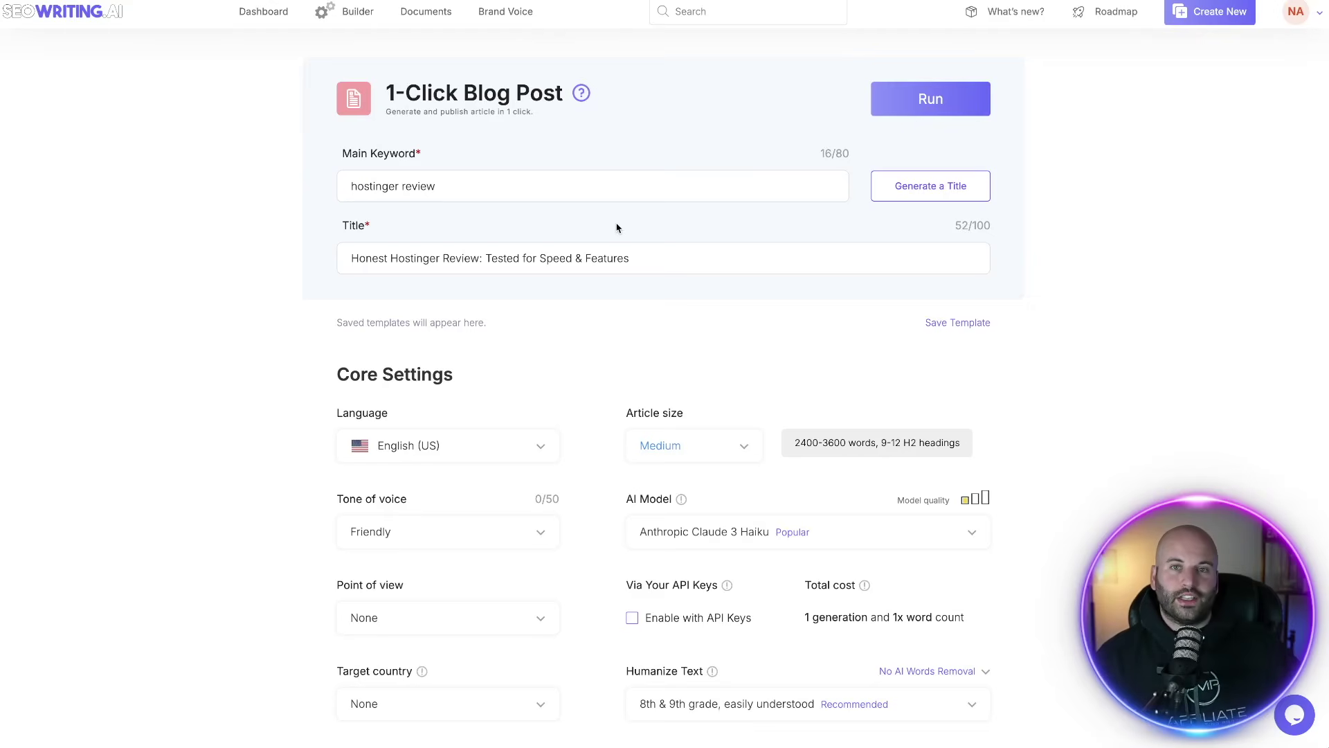
Set the article size to Large in the core settings and check its word range.
{"action": "scroll", "coordinate": [568, 443], "scroll_direction": "down", "scroll_amount": 3}
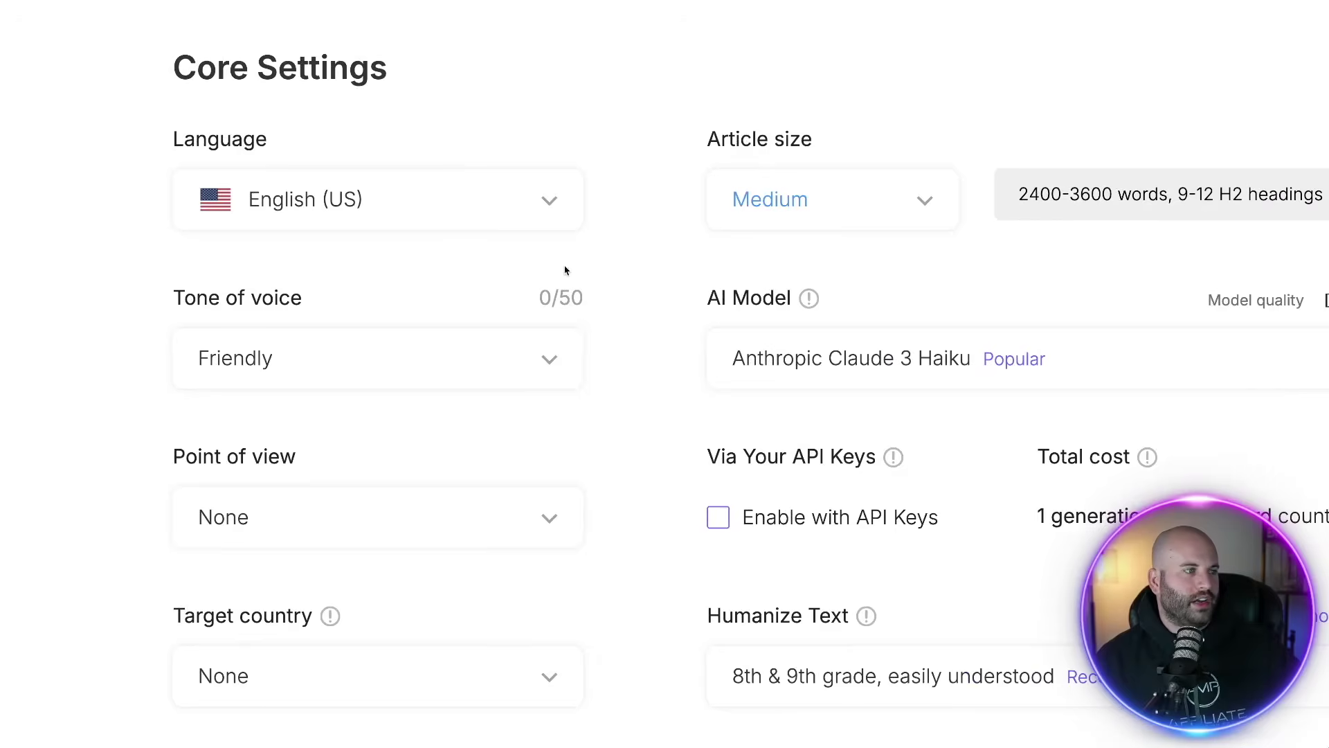
{"action": "left_click", "coordinate": [854, 213]}
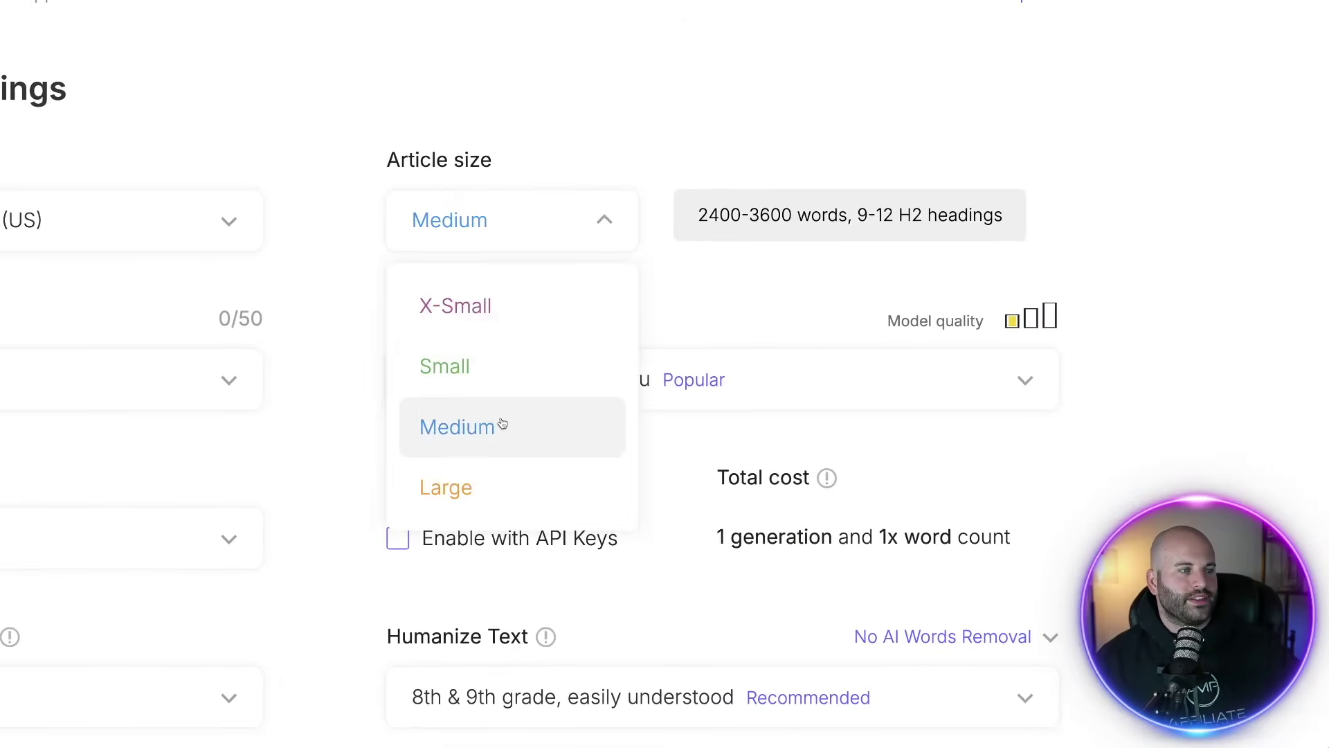
{"action": "left_click", "coordinate": [485, 501]}
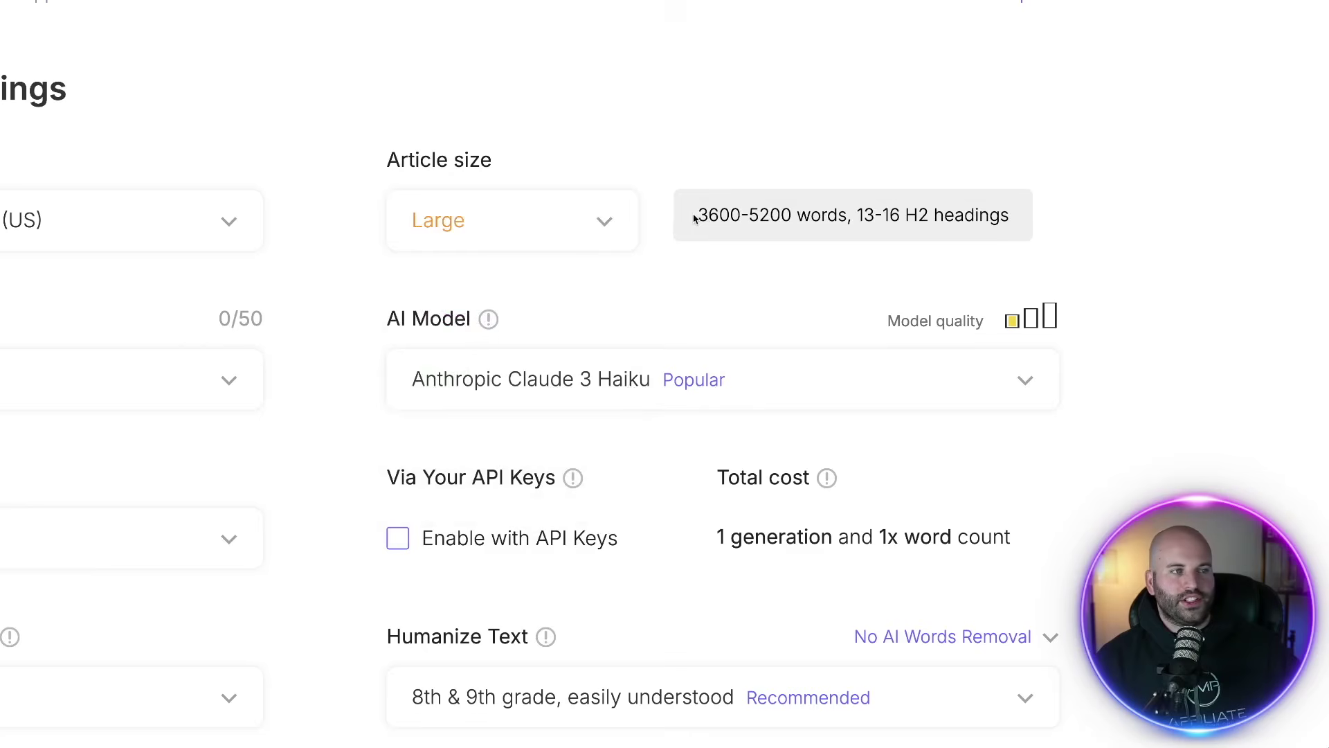
{"action": "left_click_drag", "start_coordinate": [698, 214], "coordinate": [799, 216]}
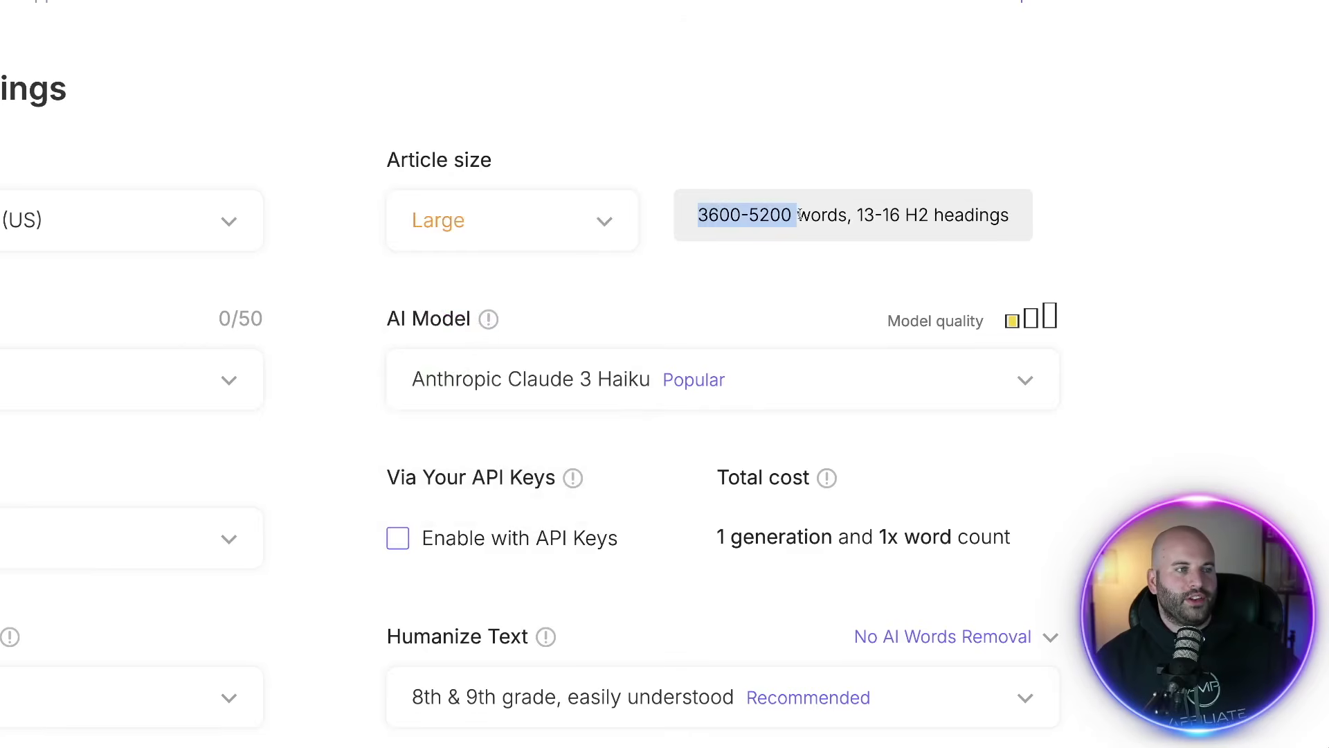
Change the article size to Medium in the core settings.
{"action": "left_click", "coordinate": [660, 288]}
{"action": "left_click", "coordinate": [606, 228]}
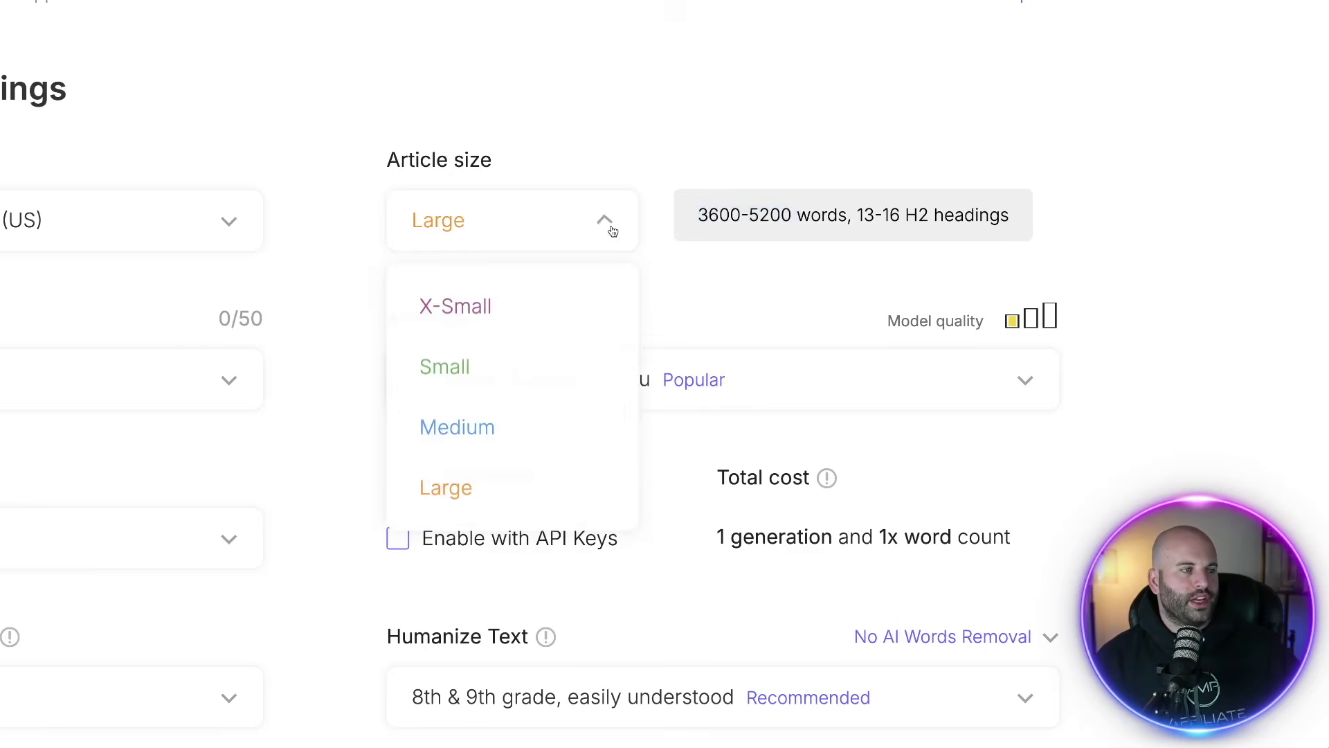
{"action": "left_click", "coordinate": [505, 436]}
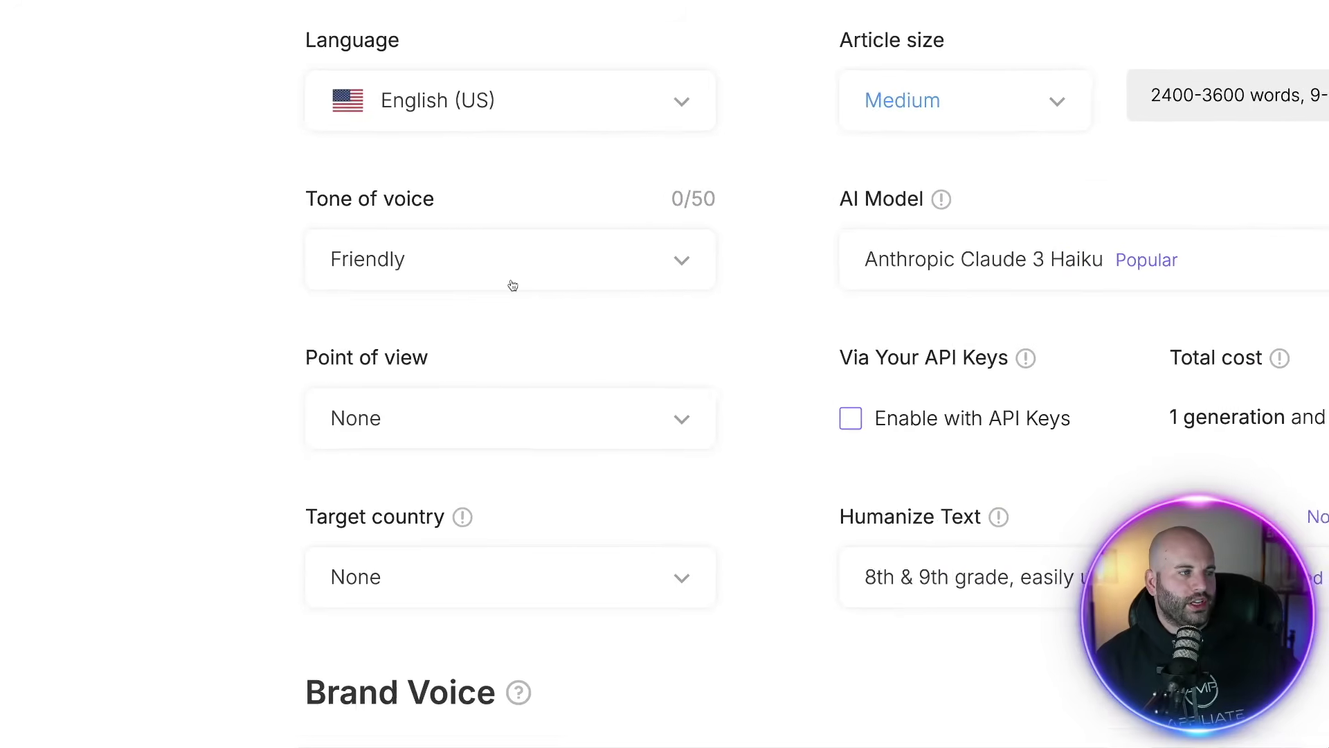
Set the tone of voice to Informational and look over the point of view options, leaving it at None.
{"action": "left_click", "coordinate": [608, 195]}
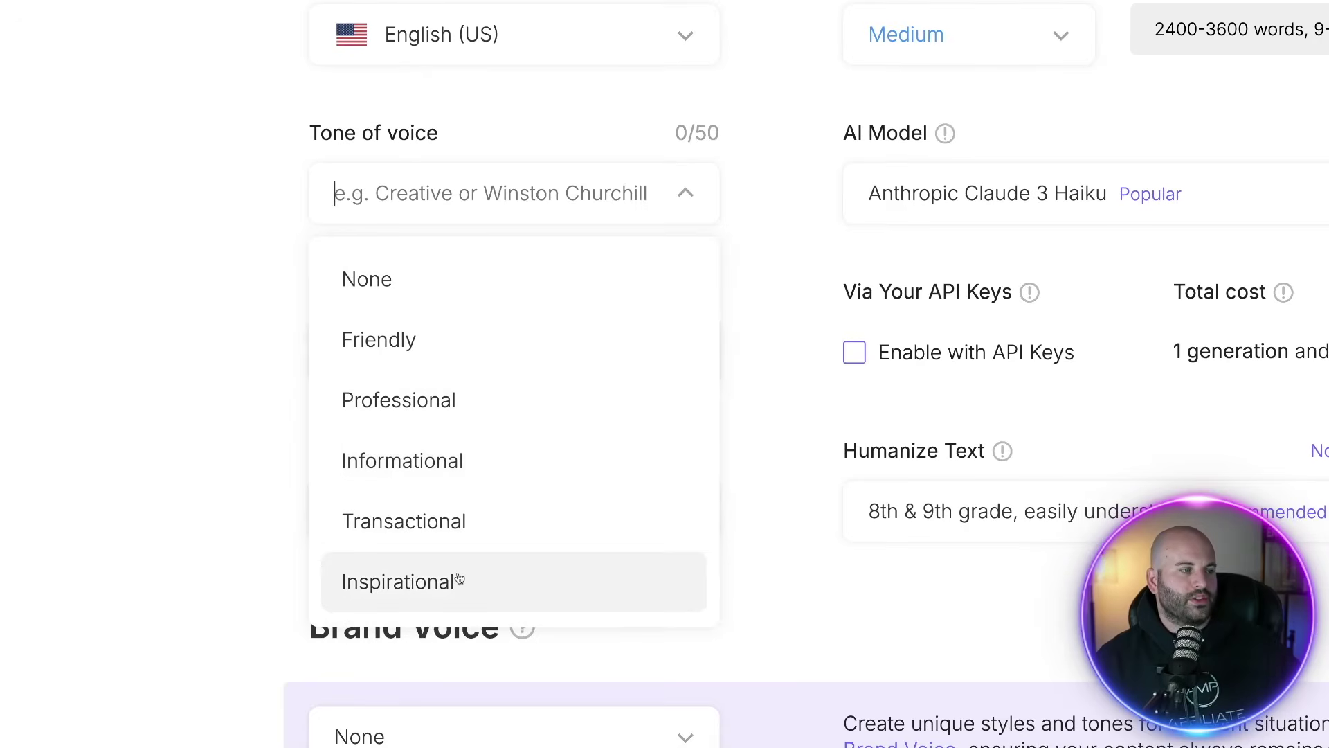
{"action": "left_click", "coordinate": [445, 460]}
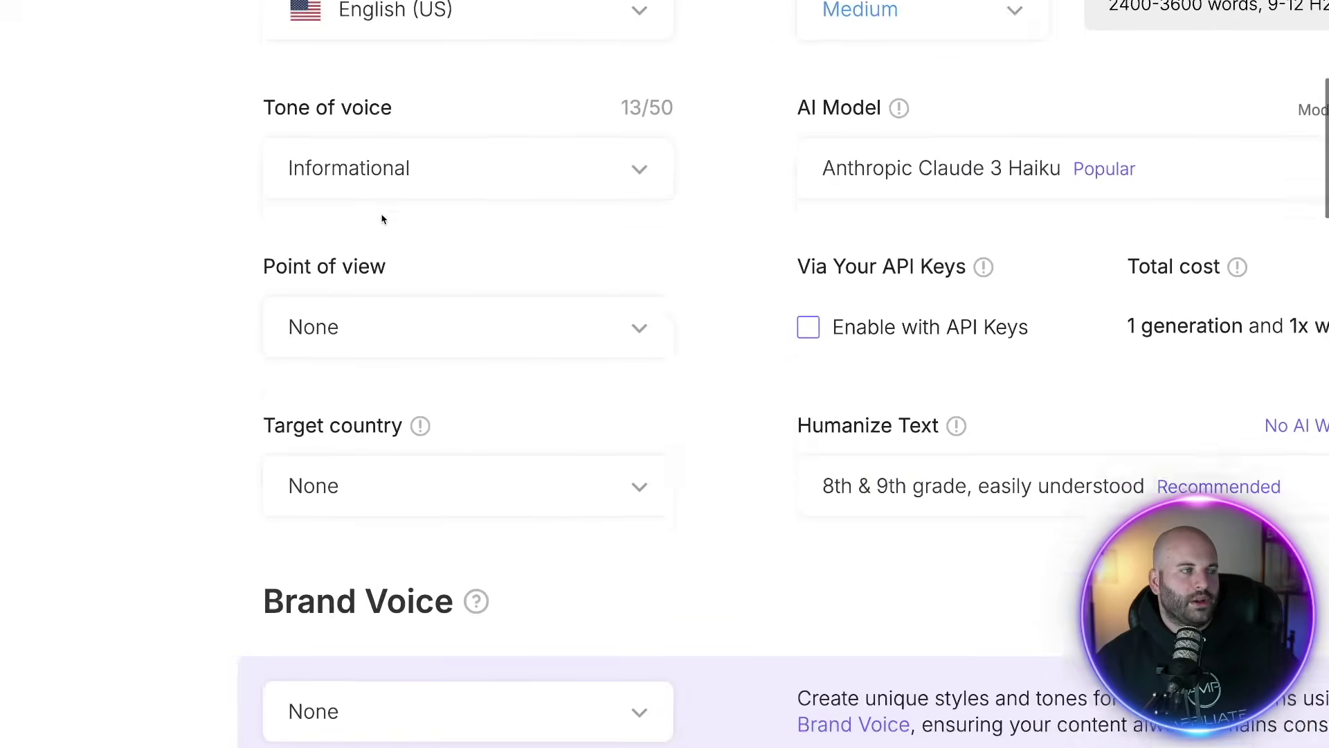
{"action": "left_click", "coordinate": [476, 252]}
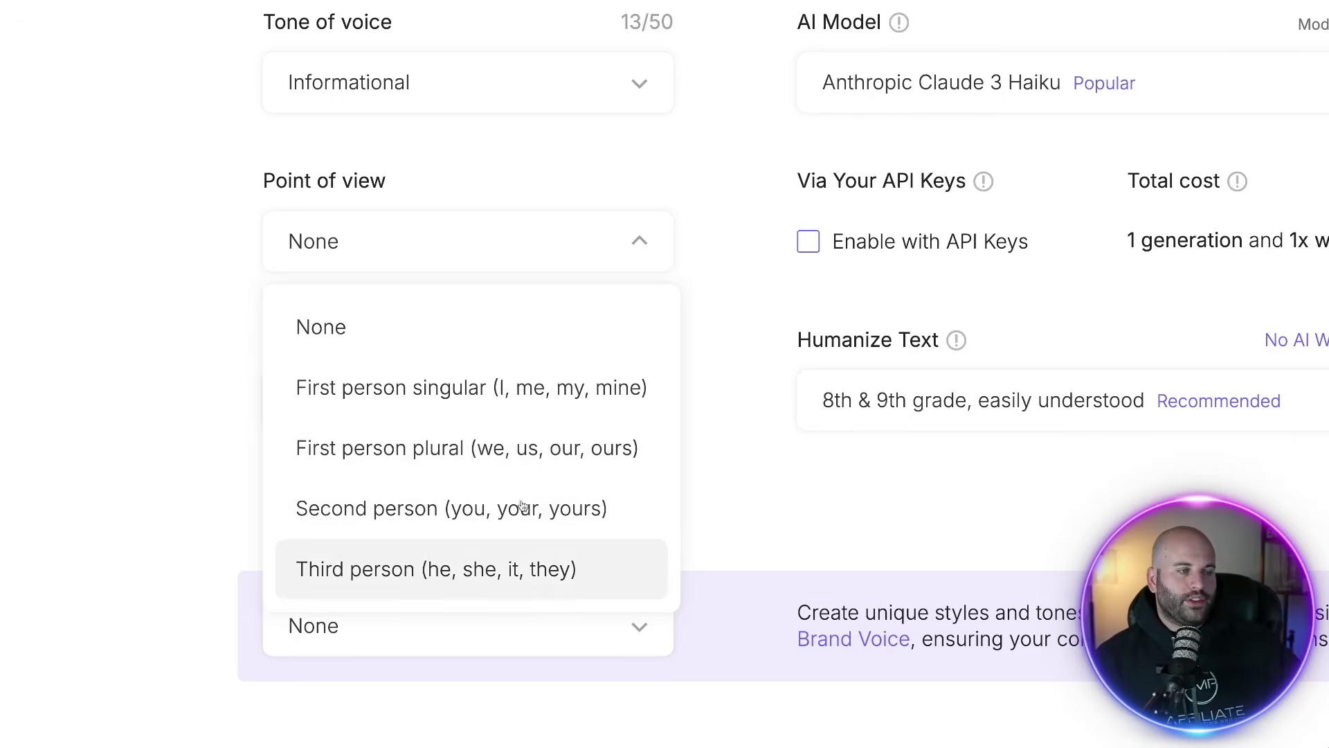
{"action": "left_click", "coordinate": [756, 209]}
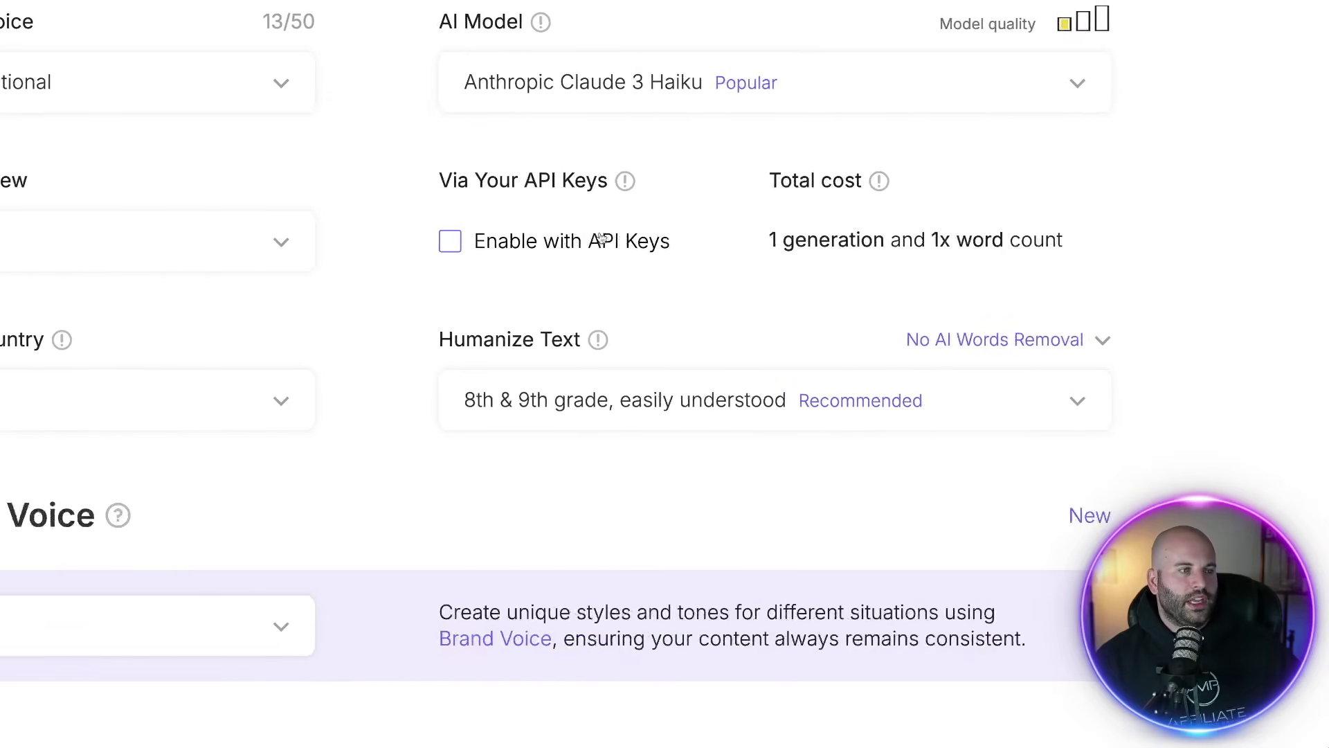
Review the Humanize Text reading levels and select "8th & 9th grade, easily understood".
{"action": "scroll", "coordinate": [585, 237], "scroll_direction": "down", "scroll_amount": 2}
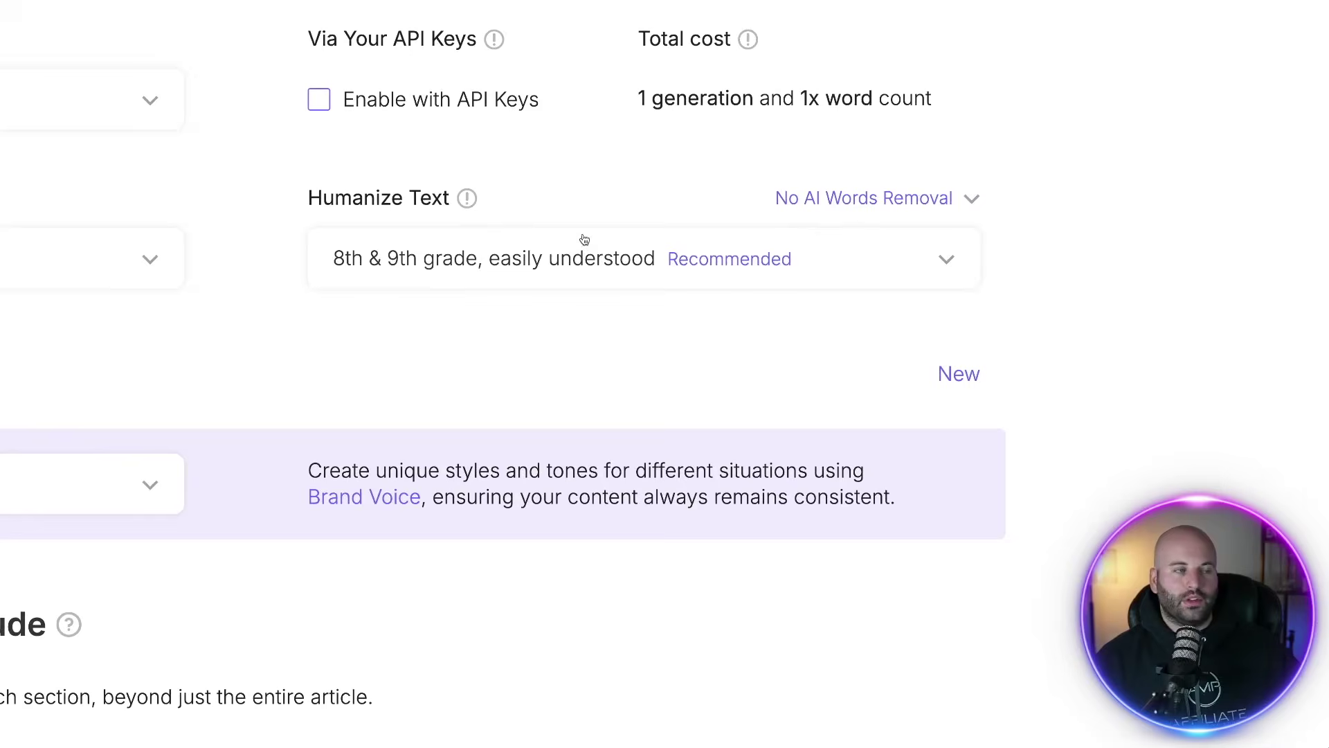
{"action": "left_click_drag", "start_coordinate": [307, 198], "coordinate": [447, 198]}
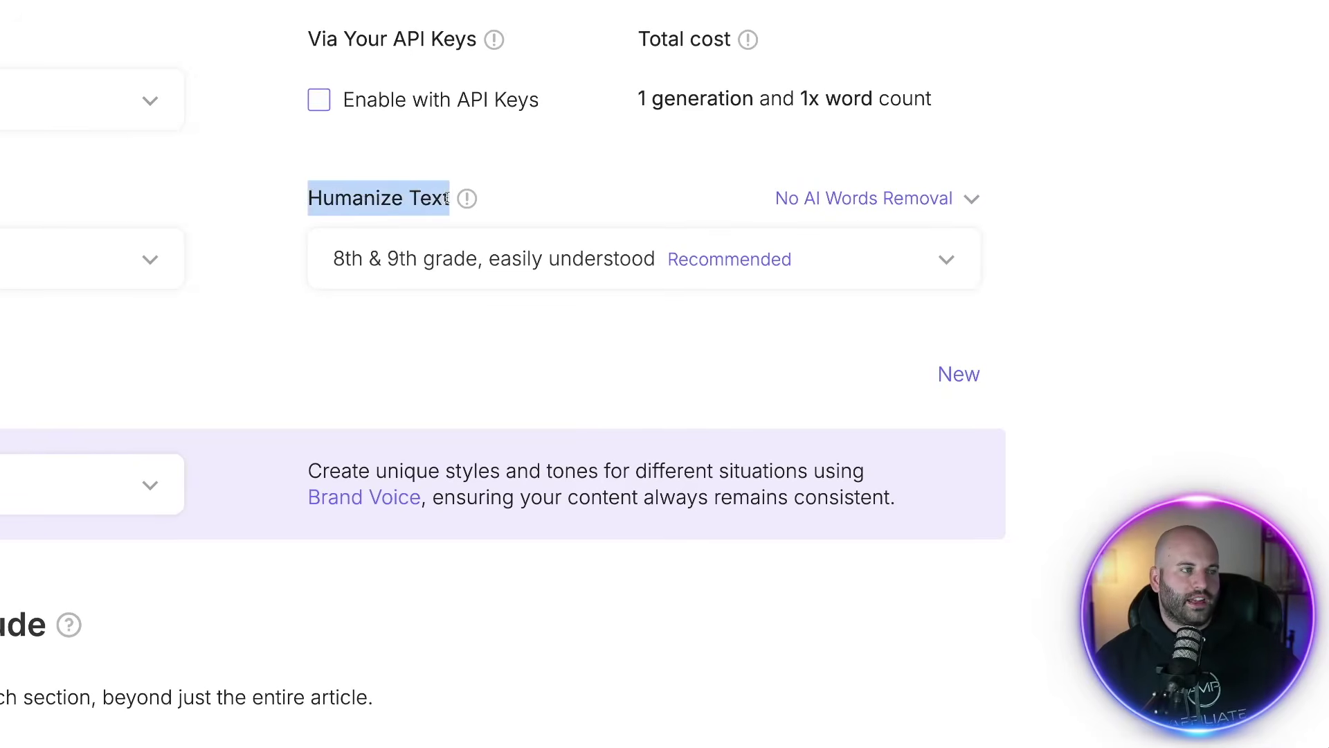
{"action": "left_click", "coordinate": [661, 178]}
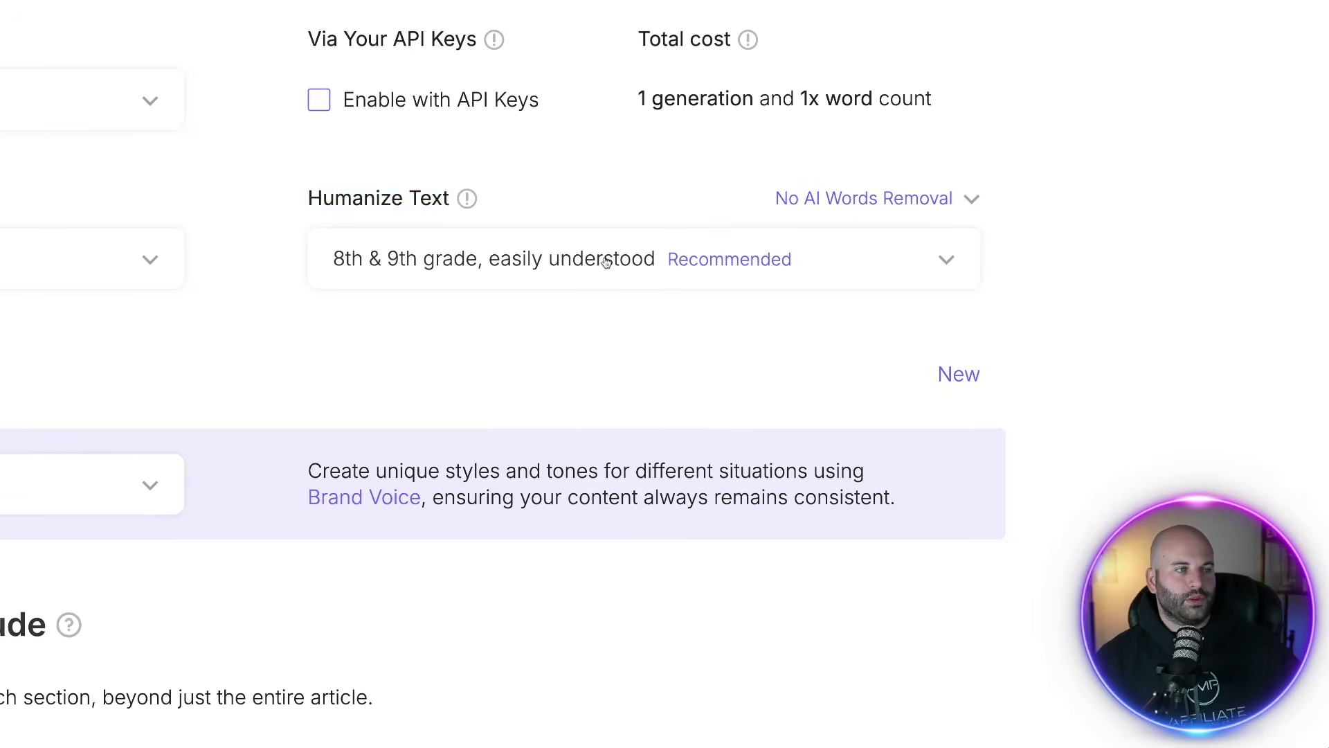
{"action": "left_click", "coordinate": [563, 267]}
{"action": "scroll", "coordinate": [534, 381], "scroll_direction": "down", "scroll_amount": 1}
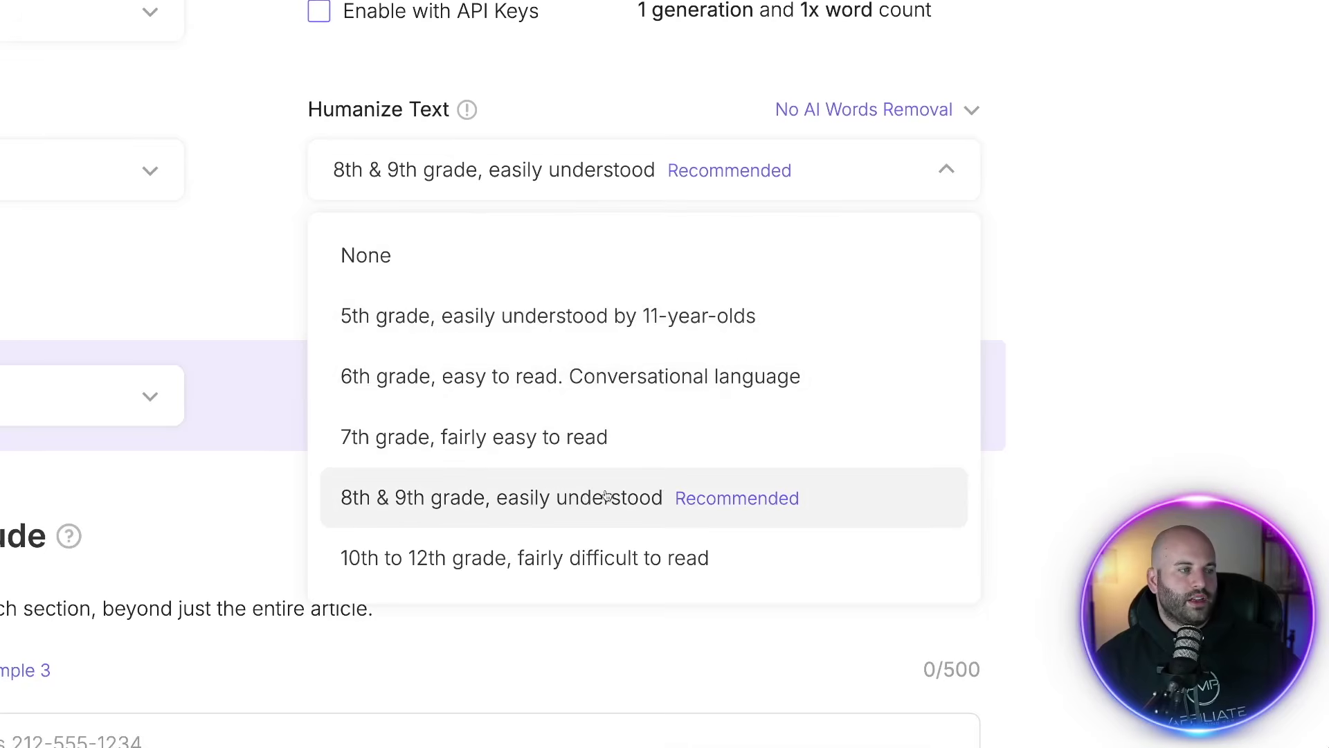
{"action": "left_click", "coordinate": [558, 497]}
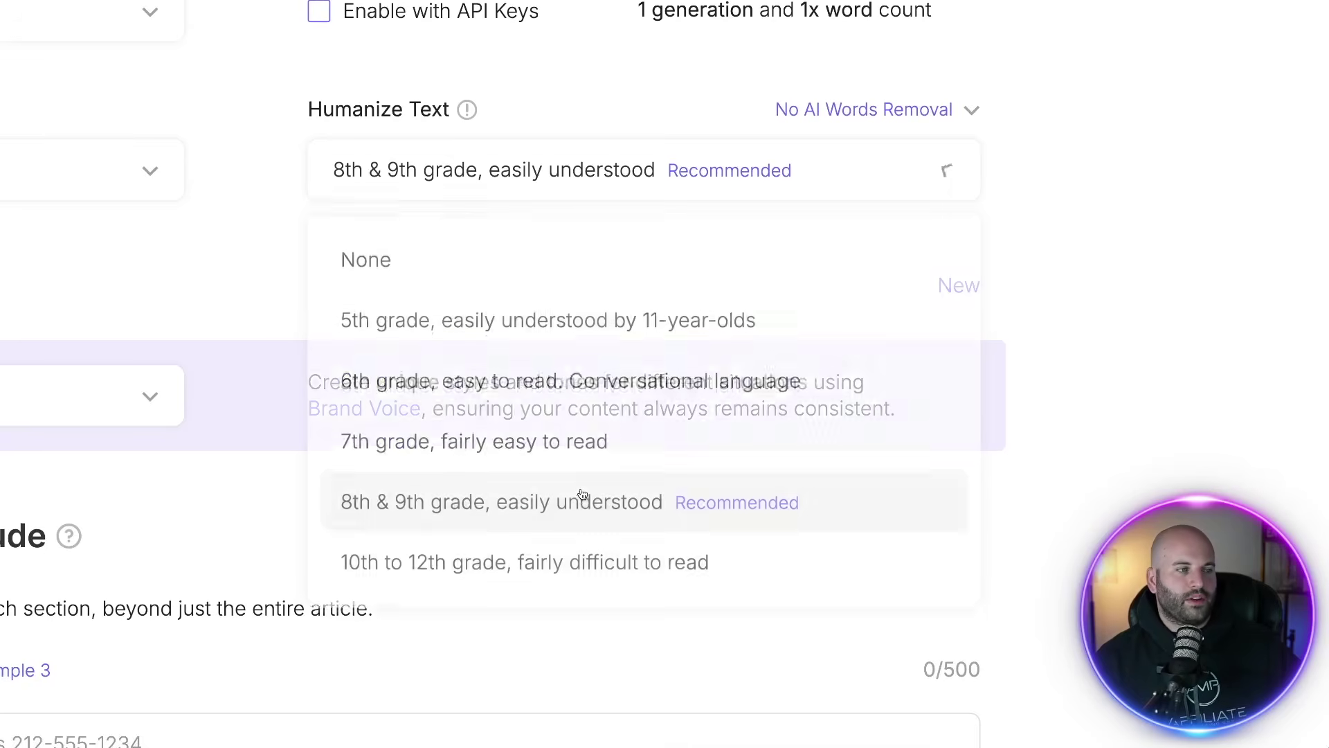
{"action": "scroll", "coordinate": [579, 273], "scroll_direction": "up", "scroll_amount": 1}
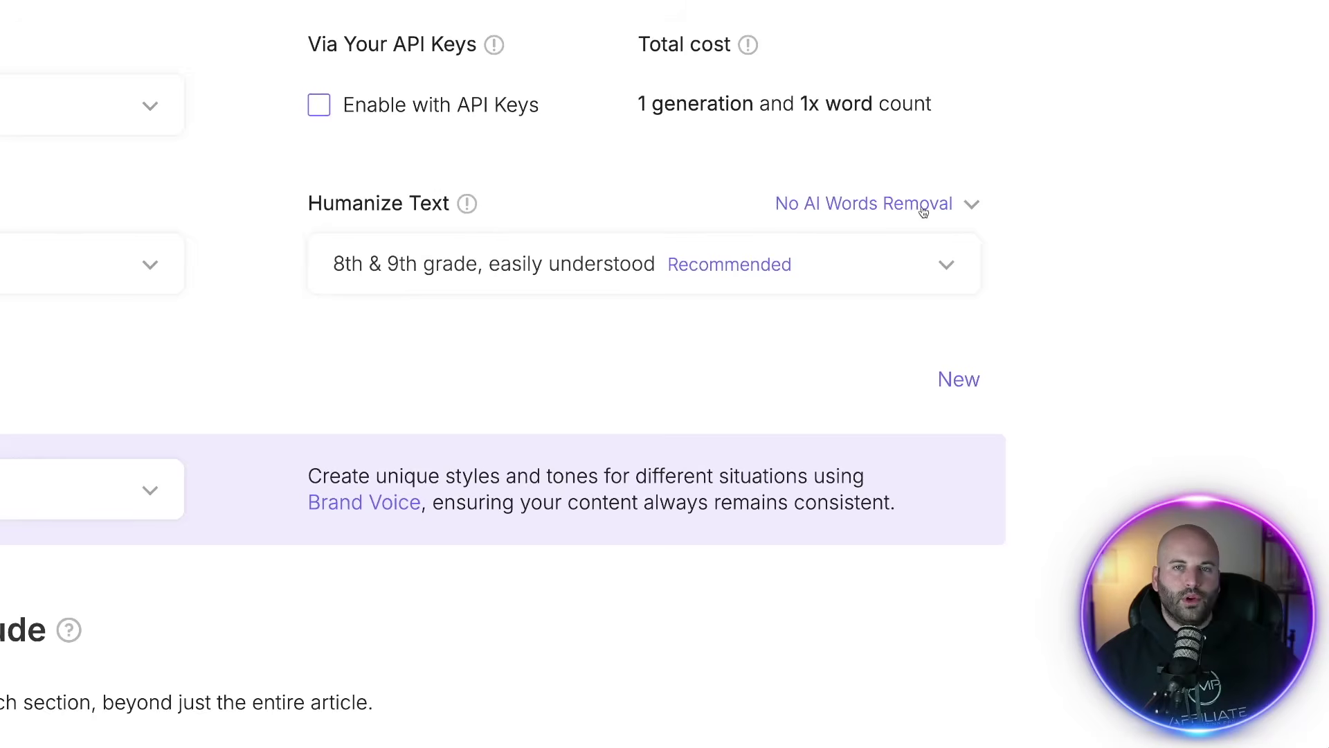
Set the AI words removal to Extended and the target country to United States.
{"action": "left_click", "coordinate": [900, 203]}
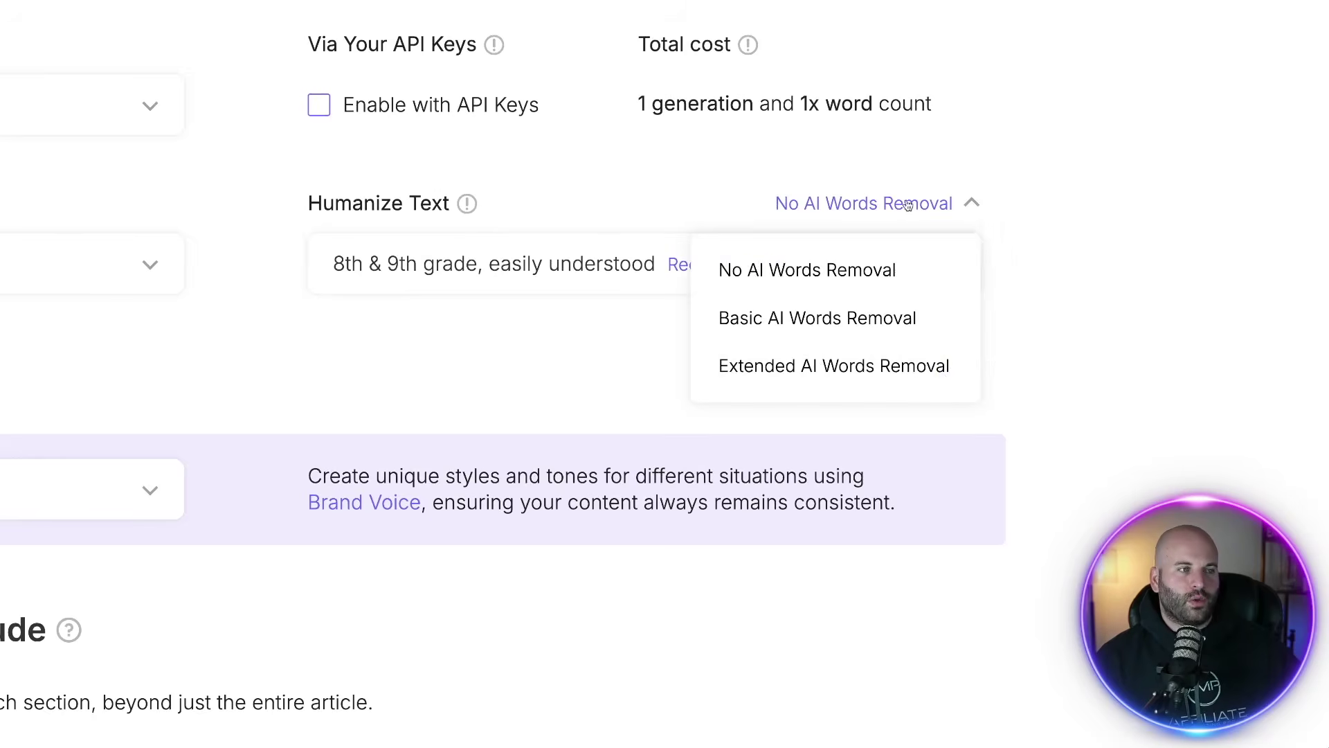
{"action": "left_click", "coordinate": [775, 367]}
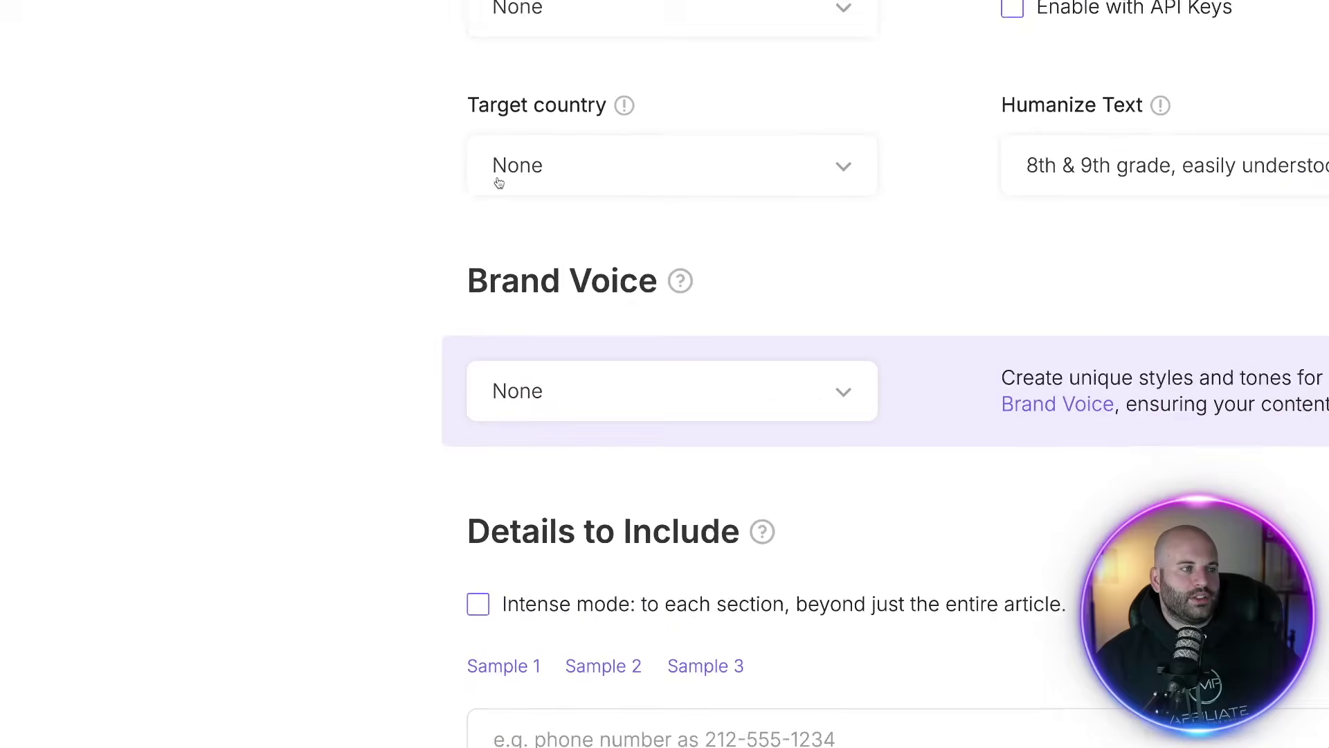
{"action": "left_click", "coordinate": [530, 139]}
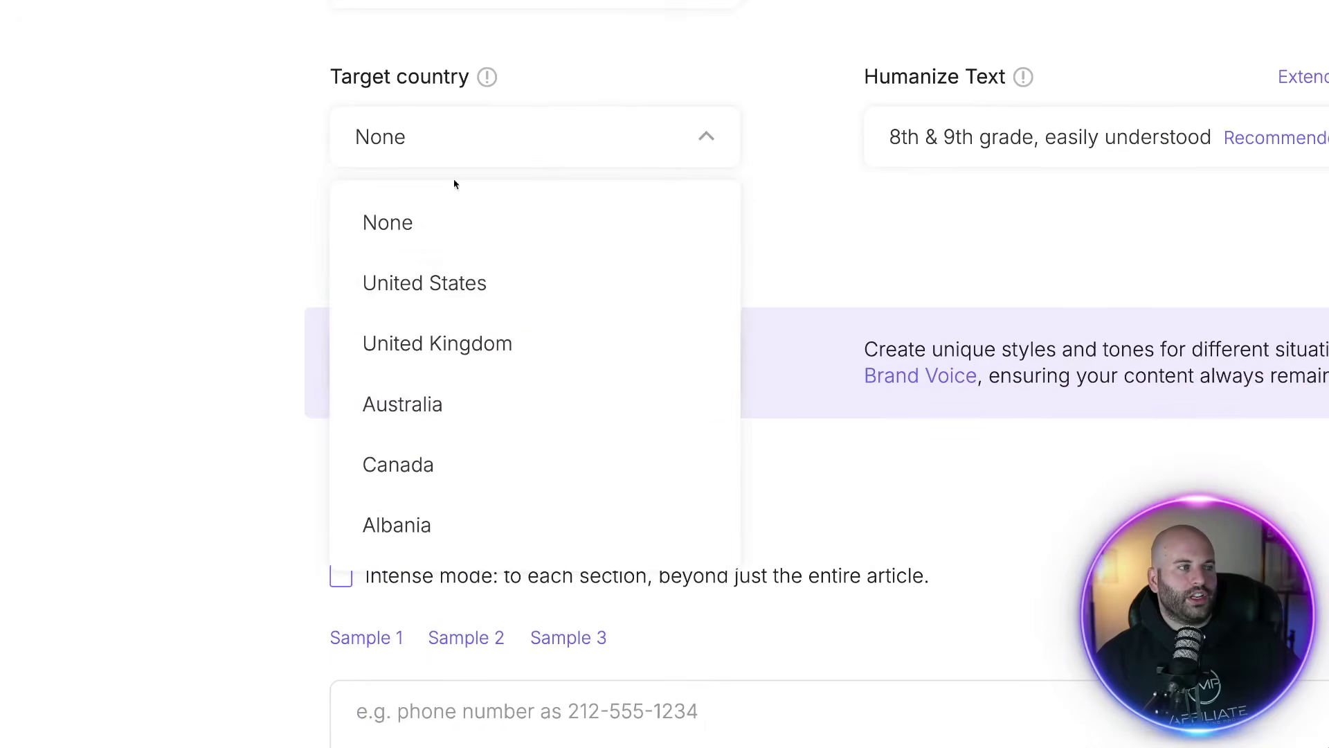
{"action": "left_click", "coordinate": [478, 281]}
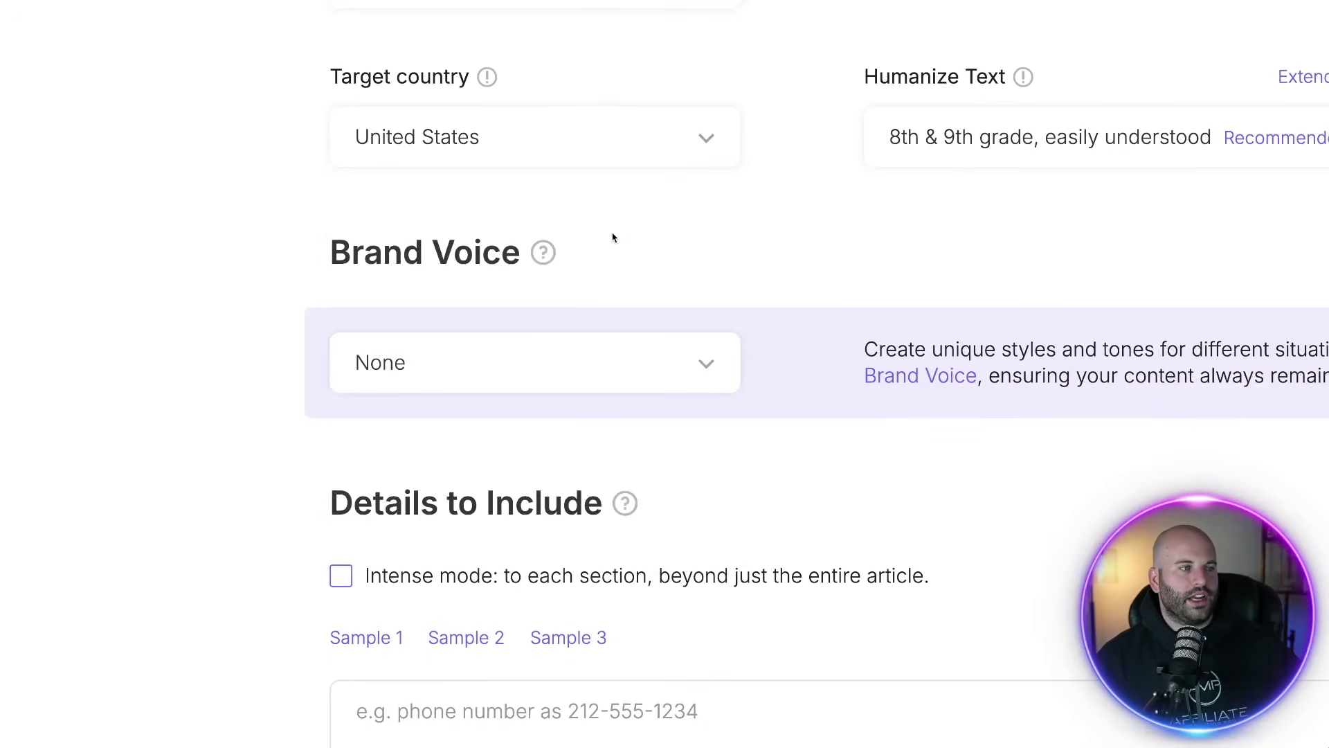
Examine the Media Hub's AI image setting, number of images and available image styles.
{"action": "scroll", "coordinate": [609, 239], "scroll_direction": "down", "scroll_amount": 8}
{"action": "scroll", "coordinate": [588, 221], "scroll_direction": "down", "scroll_amount": 2}
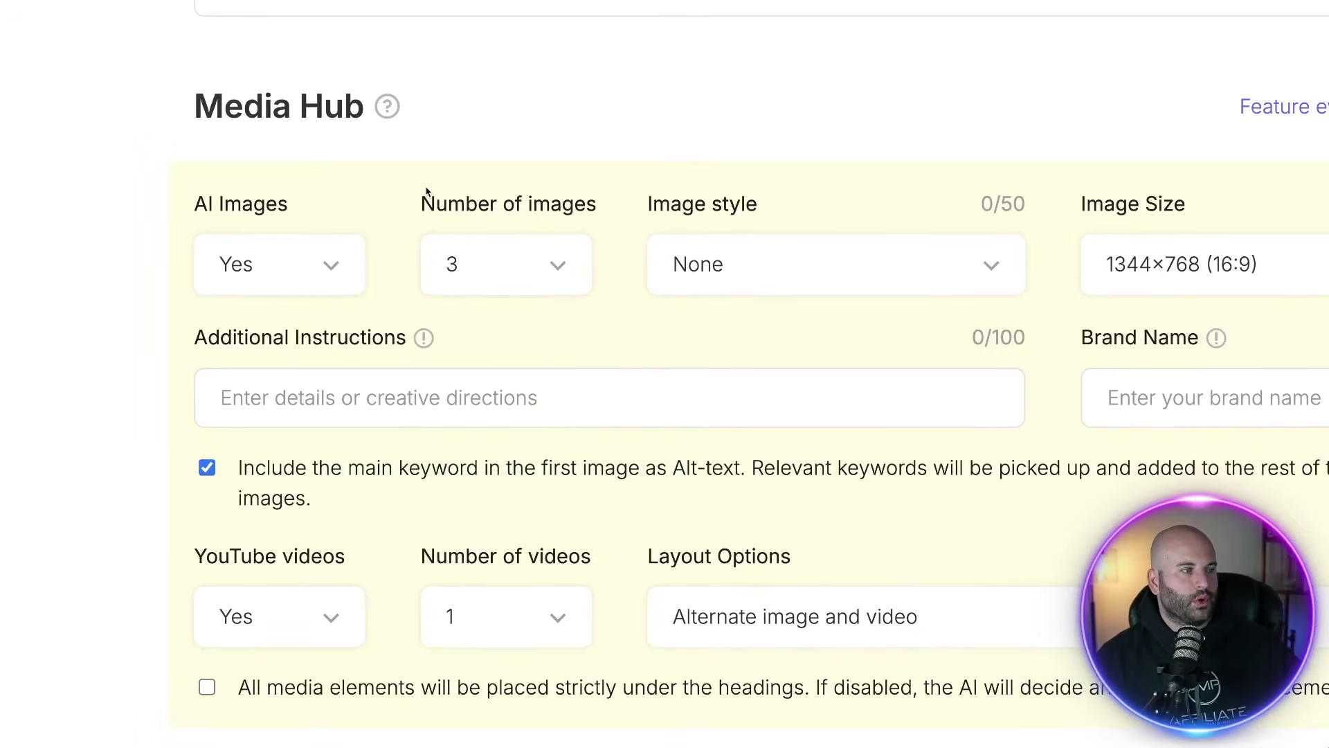
{"action": "left_click_drag", "start_coordinate": [195, 203], "coordinate": [284, 203]}
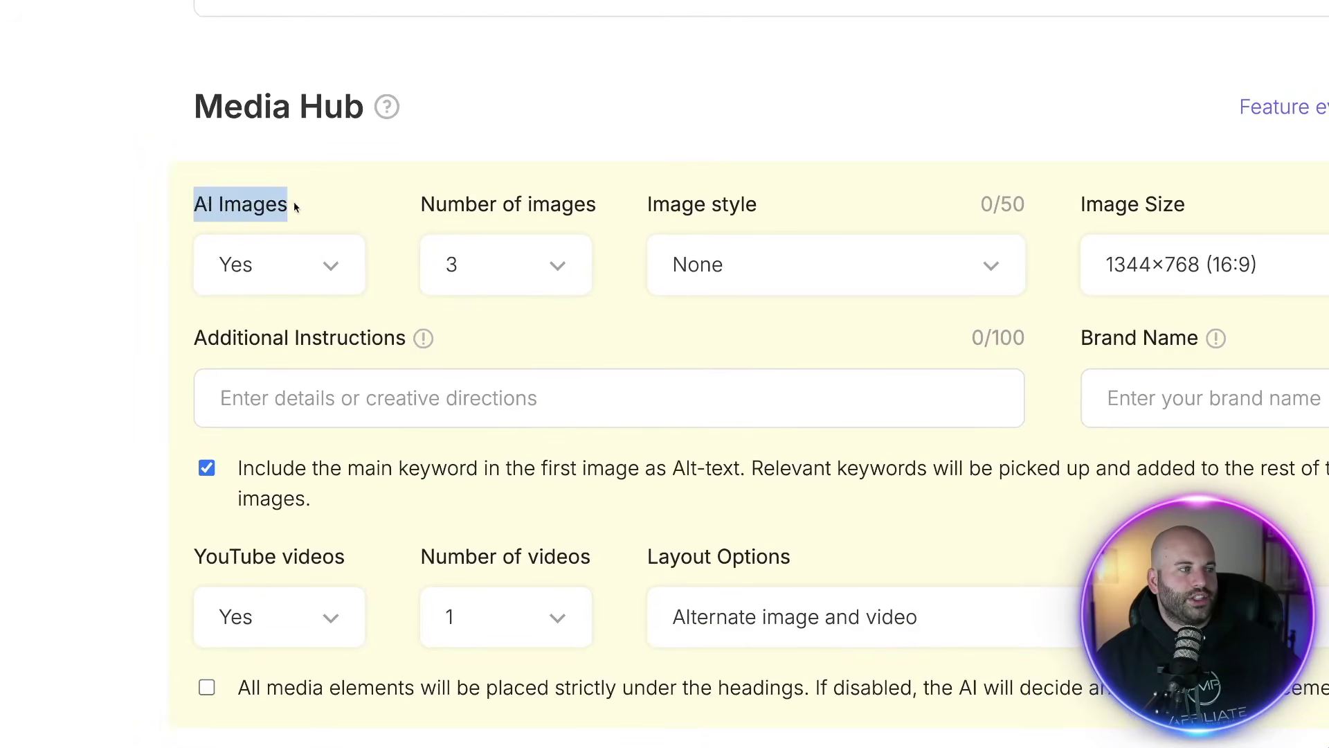
{"action": "left_click", "coordinate": [347, 196]}
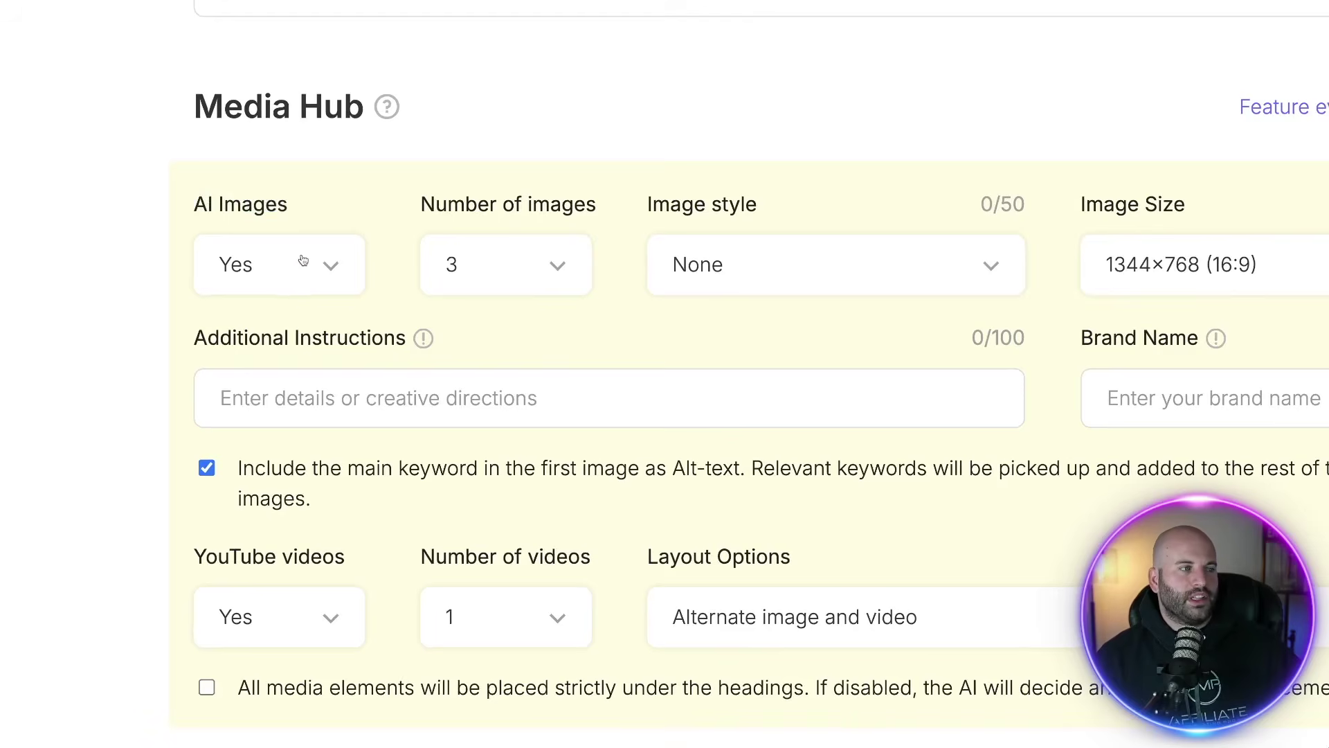
{"action": "left_click_drag", "start_coordinate": [421, 205], "coordinate": [606, 206]}
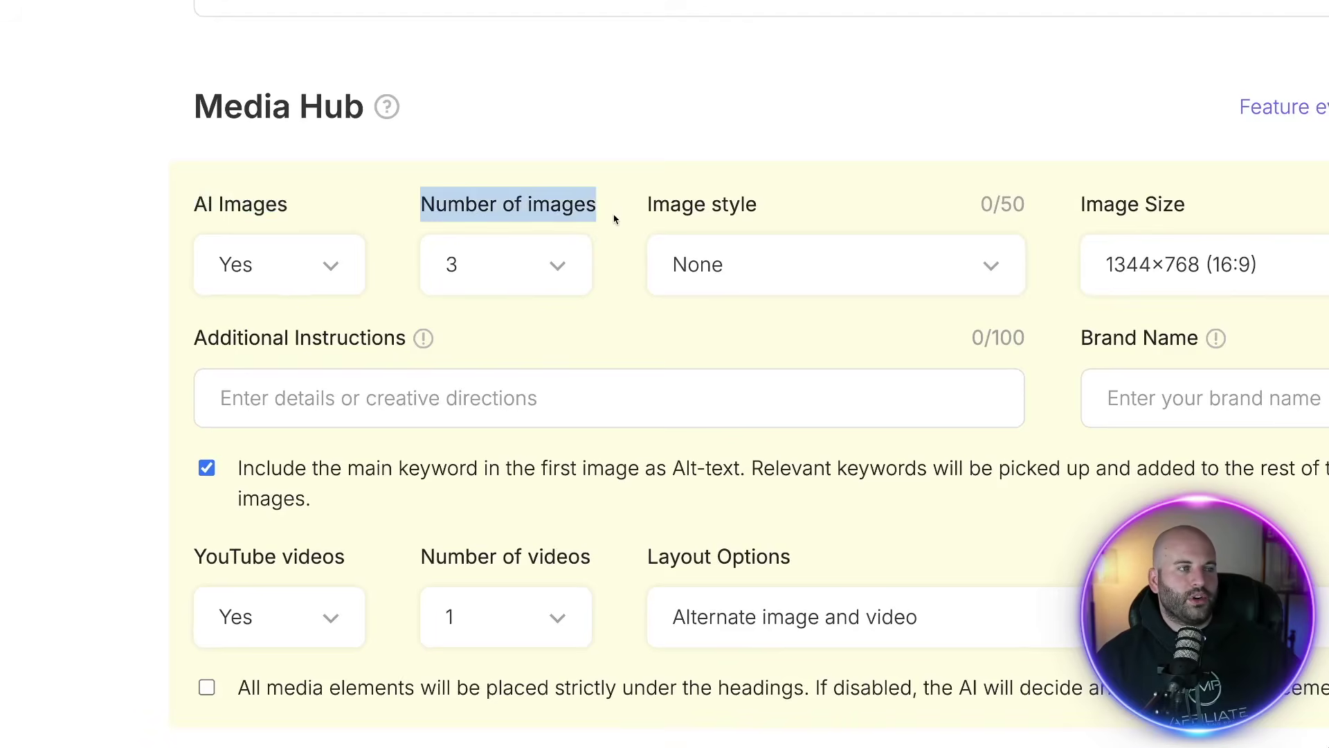
{"action": "left_click", "coordinate": [614, 219]}
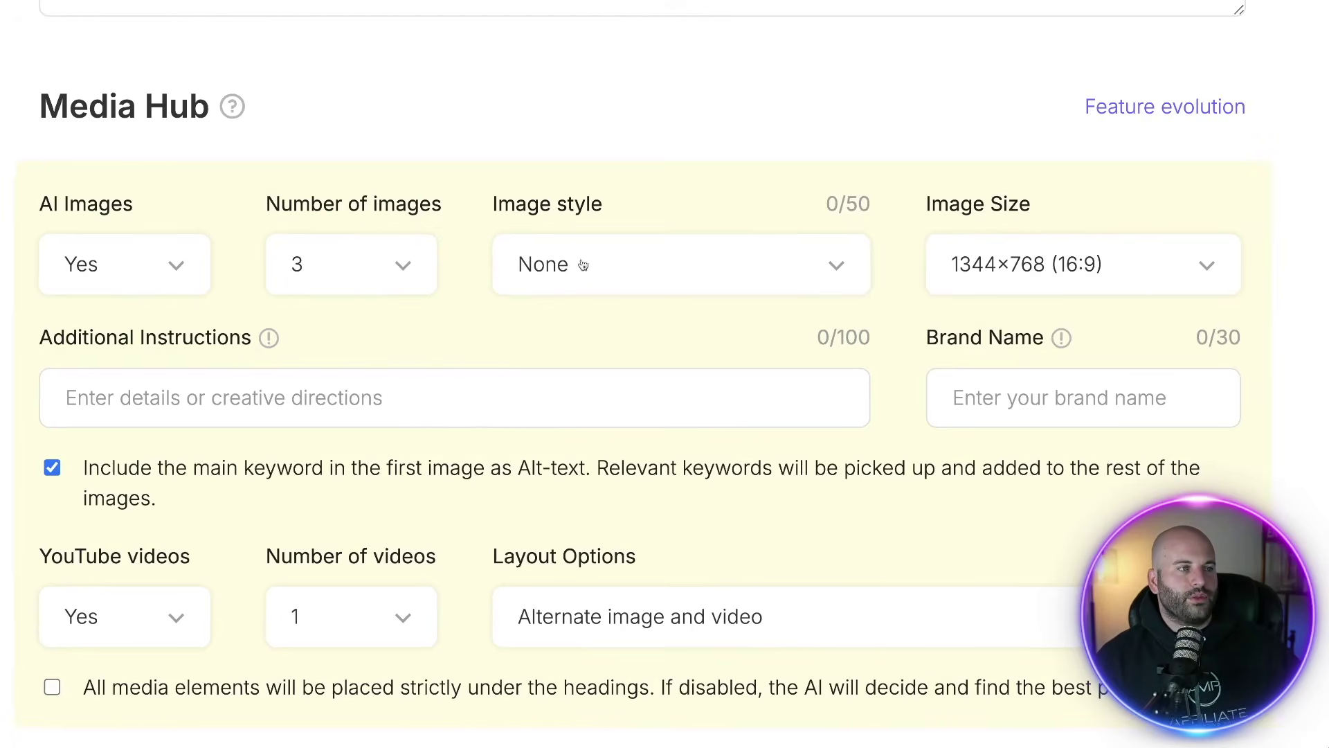
{"action": "left_click", "coordinate": [567, 267]}
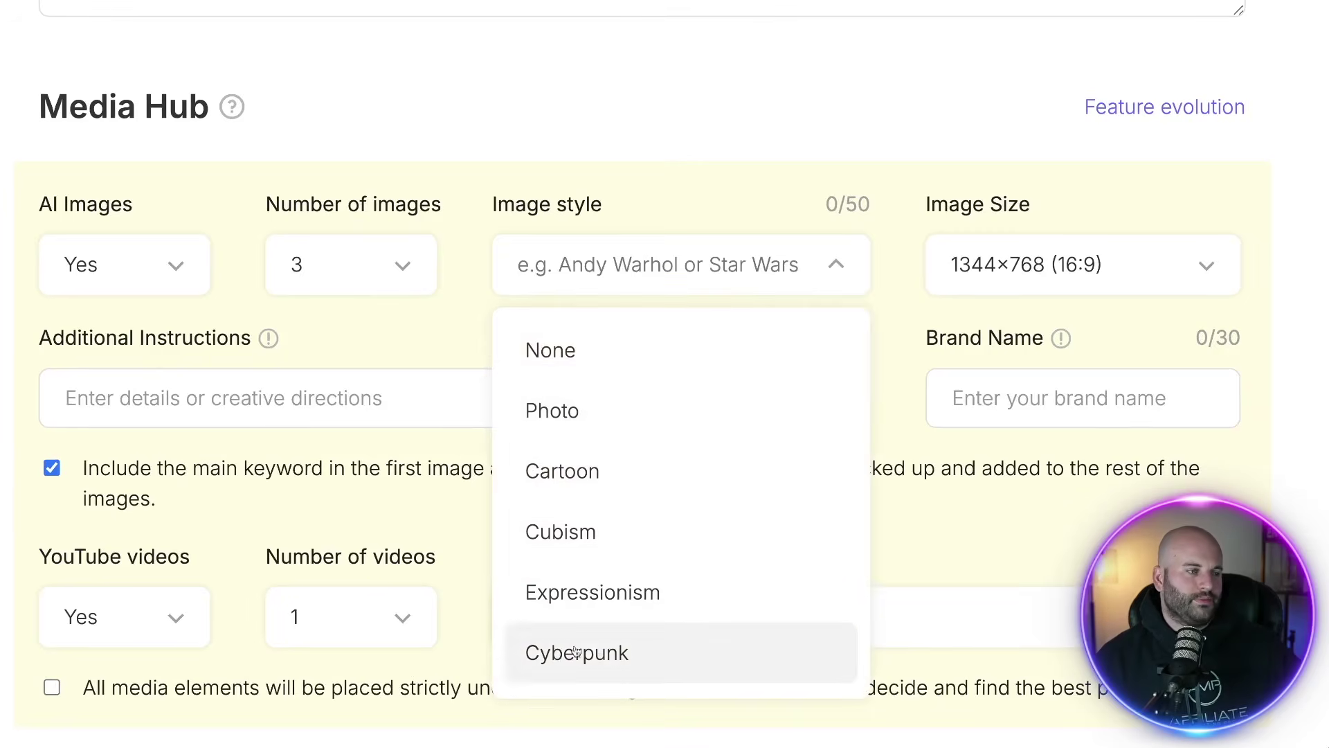
{"action": "left_click", "coordinate": [473, 319]}
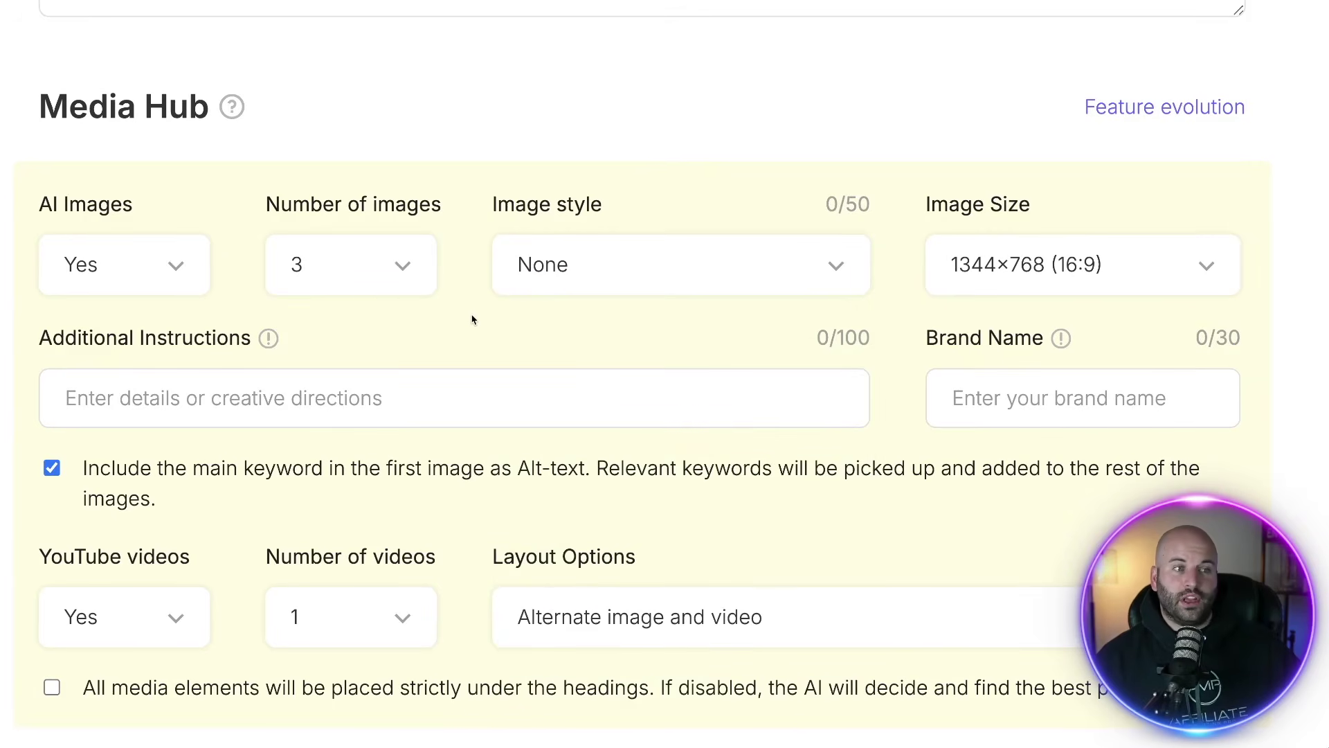
Review the remaining Media Hub options and generate NLP keywords to include in the article text.
{"action": "scroll", "coordinate": [555, 262], "scroll_direction": "down", "scroll_amount": 2}
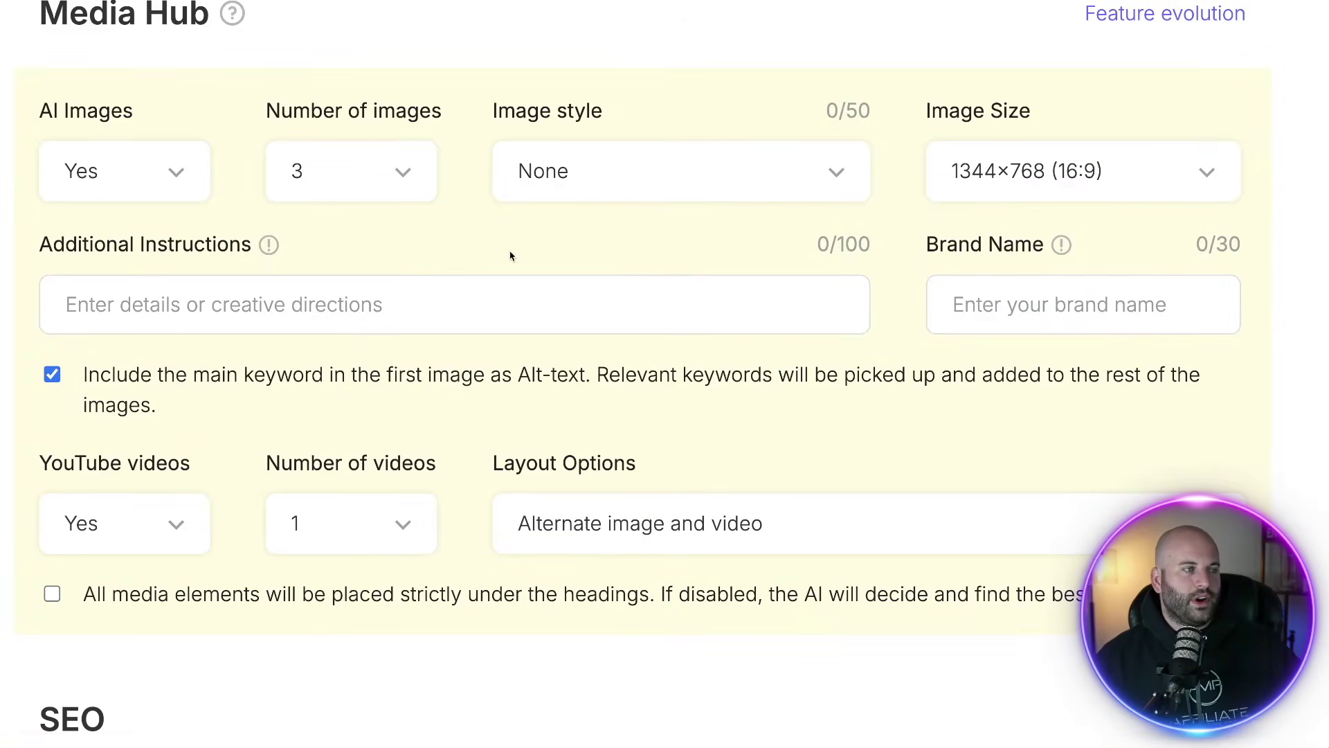
{"action": "scroll", "coordinate": [346, 270], "scroll_direction": "down", "scroll_amount": 3}
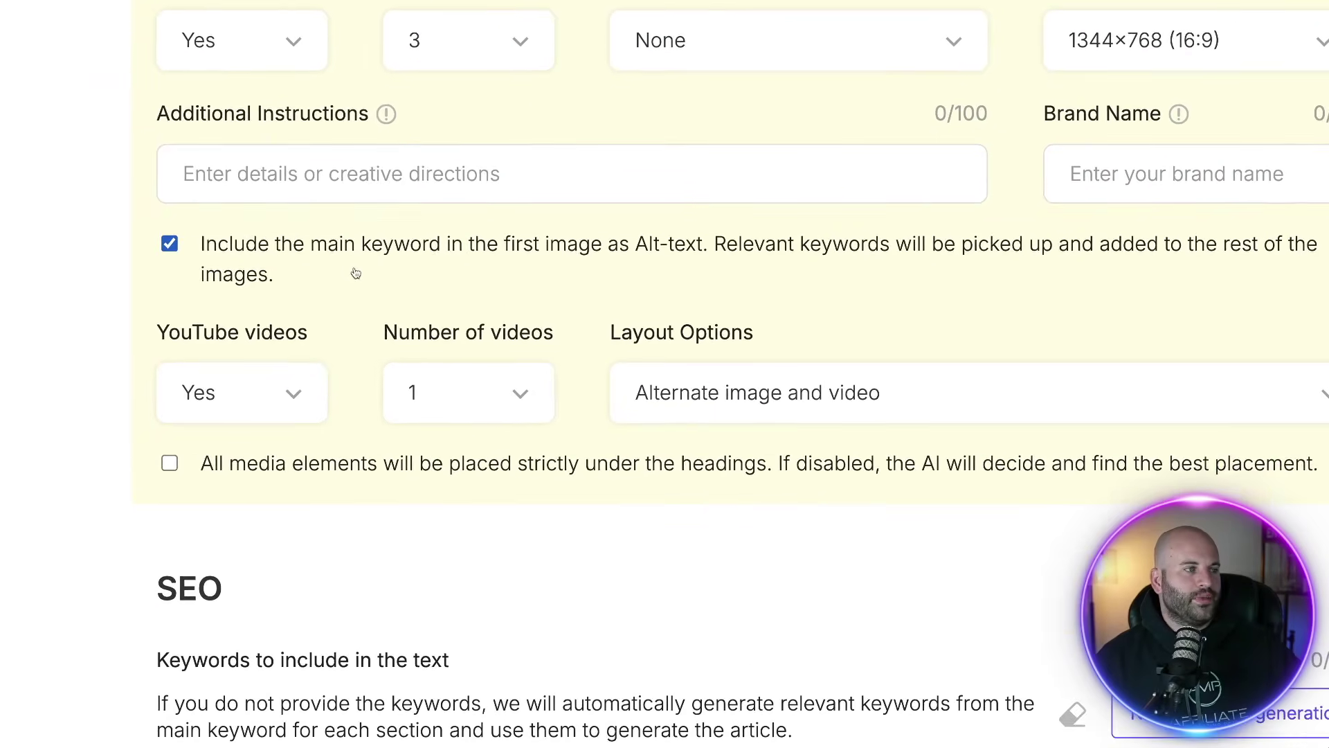
{"action": "scroll", "coordinate": [353, 270], "scroll_direction": "down", "scroll_amount": 3}
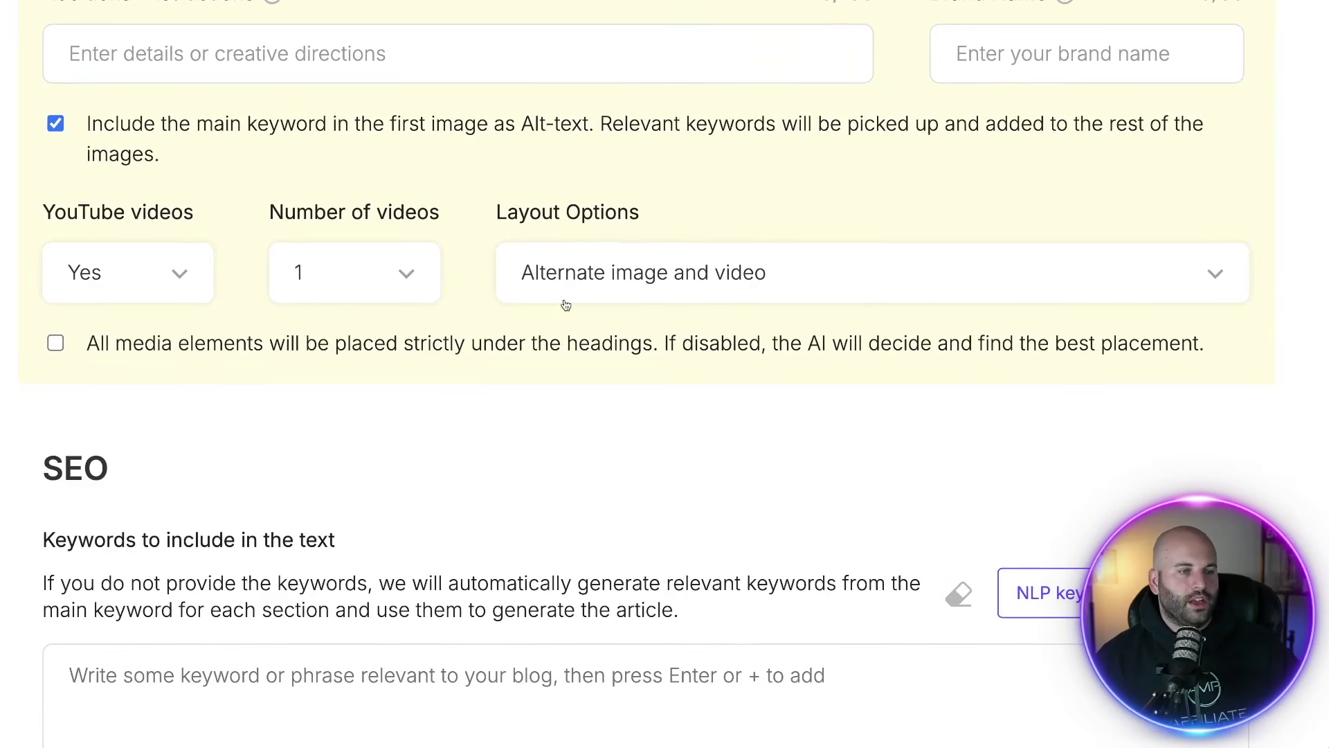
{"action": "scroll", "coordinate": [574, 283], "scroll_direction": "down", "scroll_amount": 5}
{"action": "scroll", "coordinate": [574, 283], "scroll_direction": "down", "scroll_amount": 1}
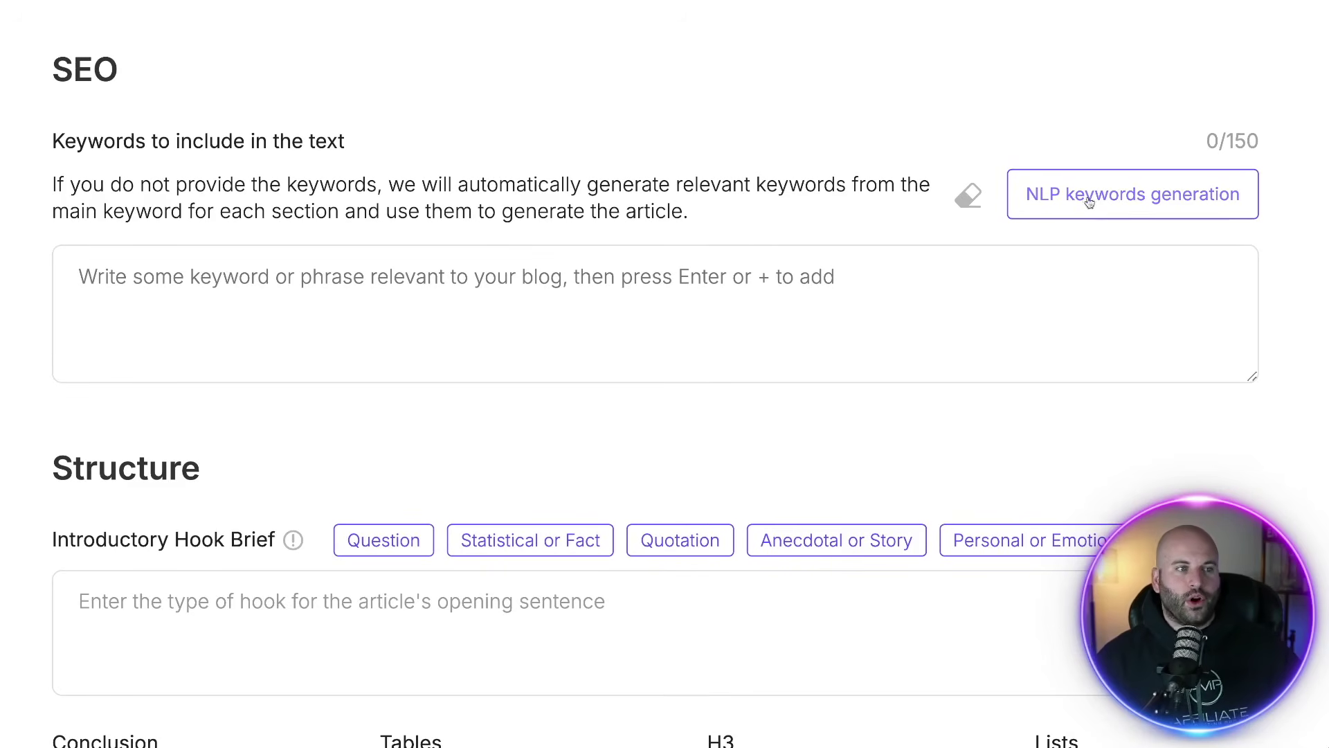
{"action": "left_click", "coordinate": [1116, 199]}
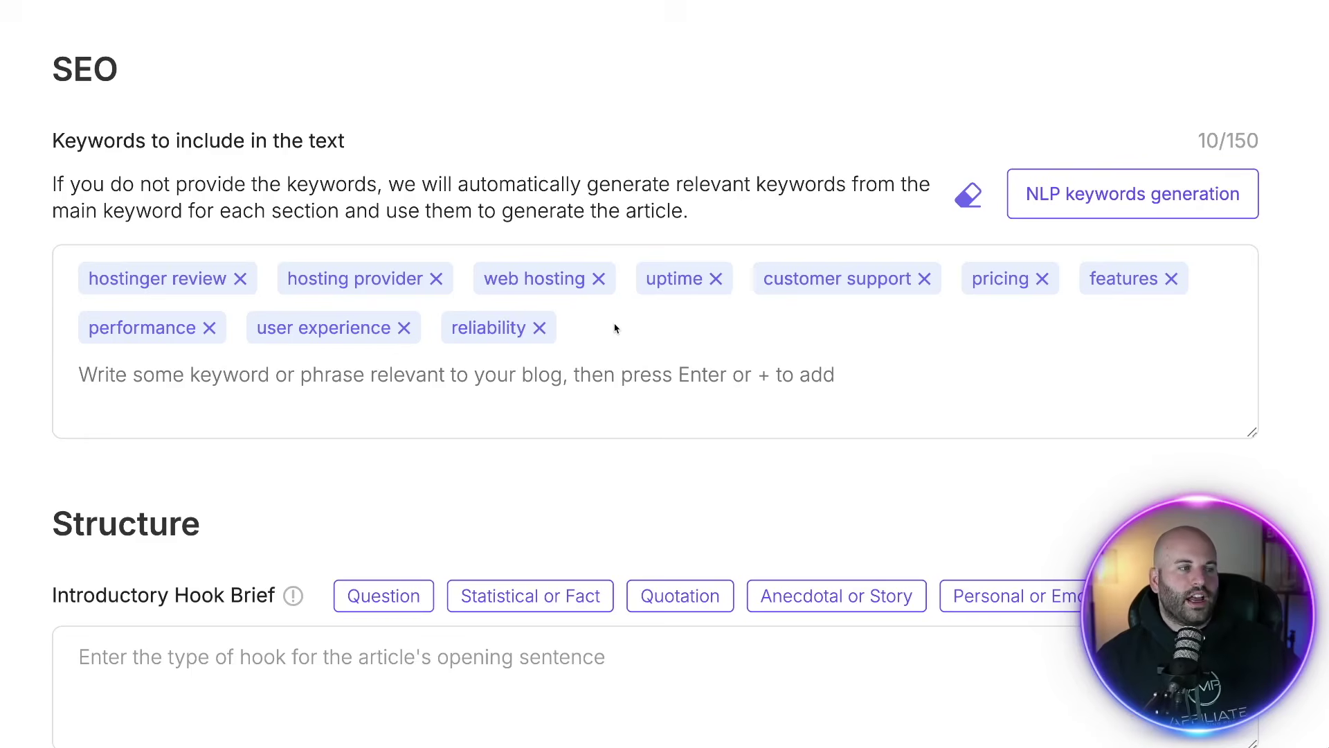
Fill the introductory hook brief with the Question preset and check the article's other structure options.
{"action": "scroll", "coordinate": [518, 322], "scroll_direction": "down", "scroll_amount": 5}
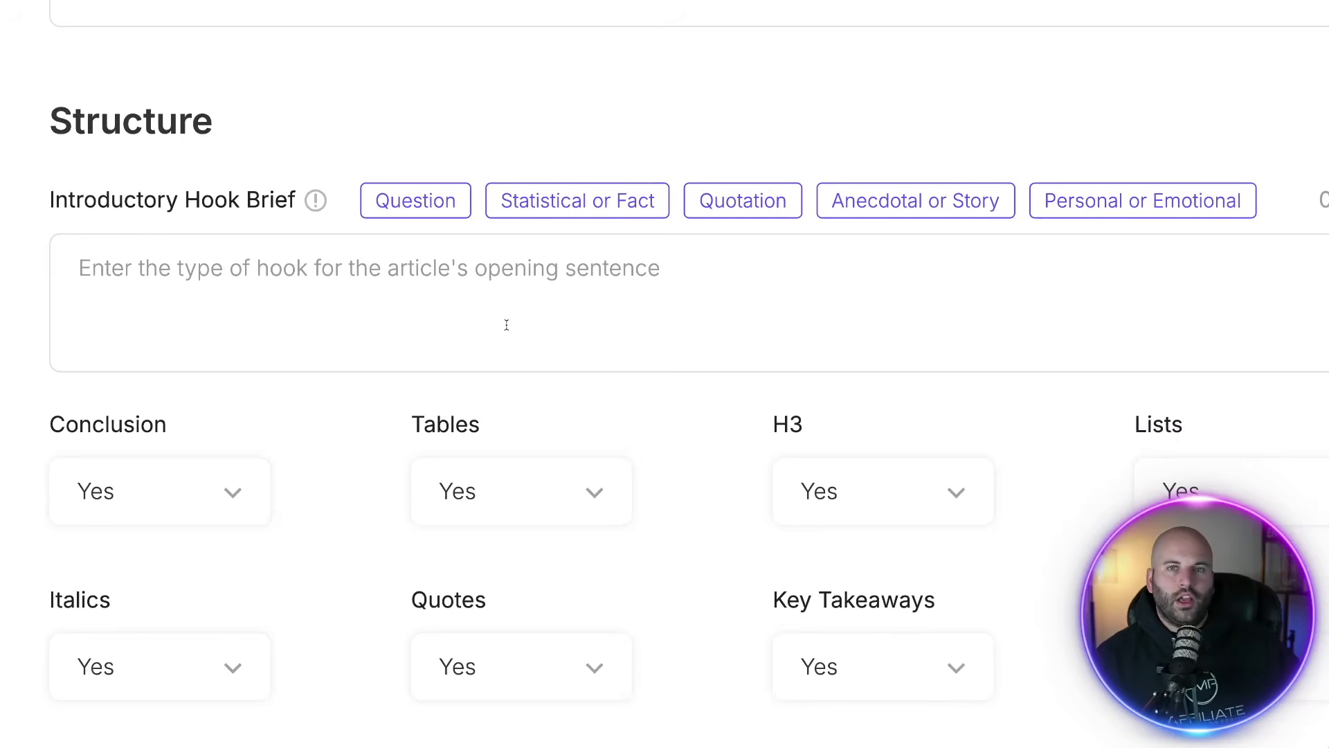
{"action": "left_click", "coordinate": [411, 208]}
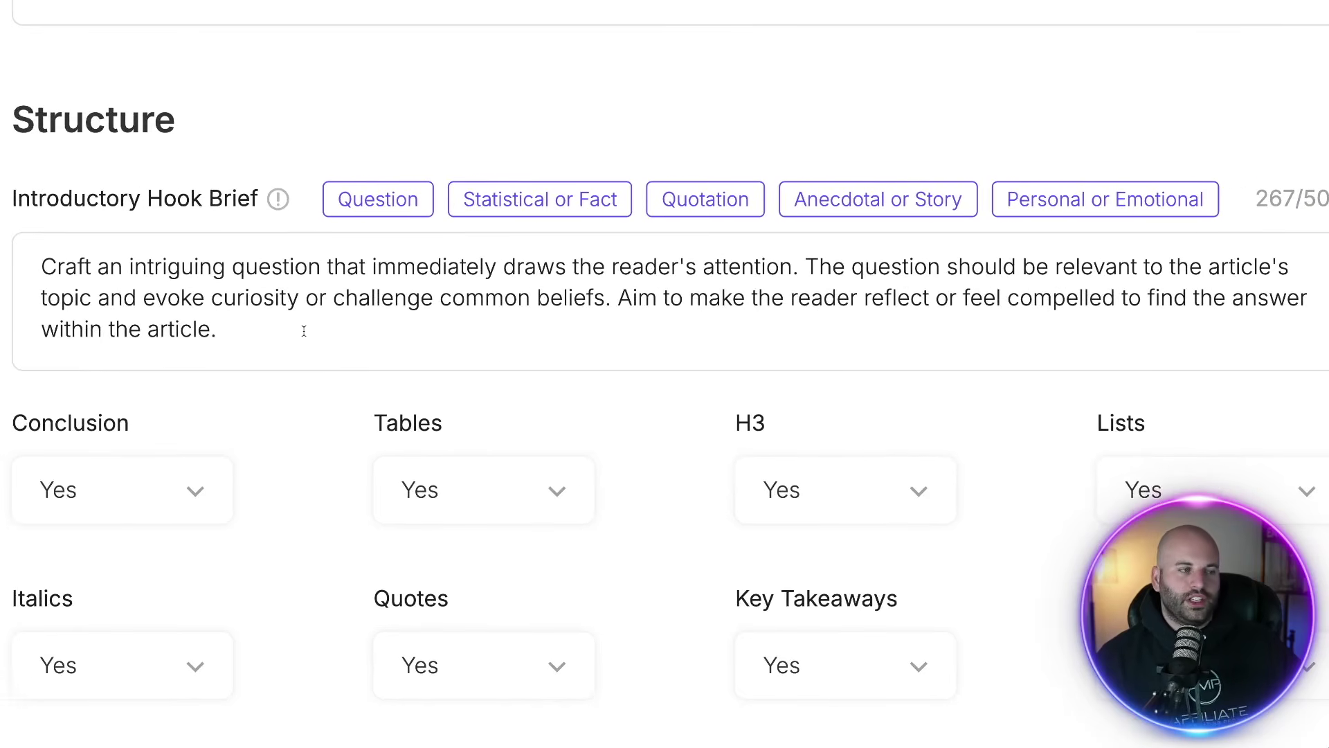
{"action": "scroll", "coordinate": [333, 325], "scroll_direction": "down", "scroll_amount": 5}
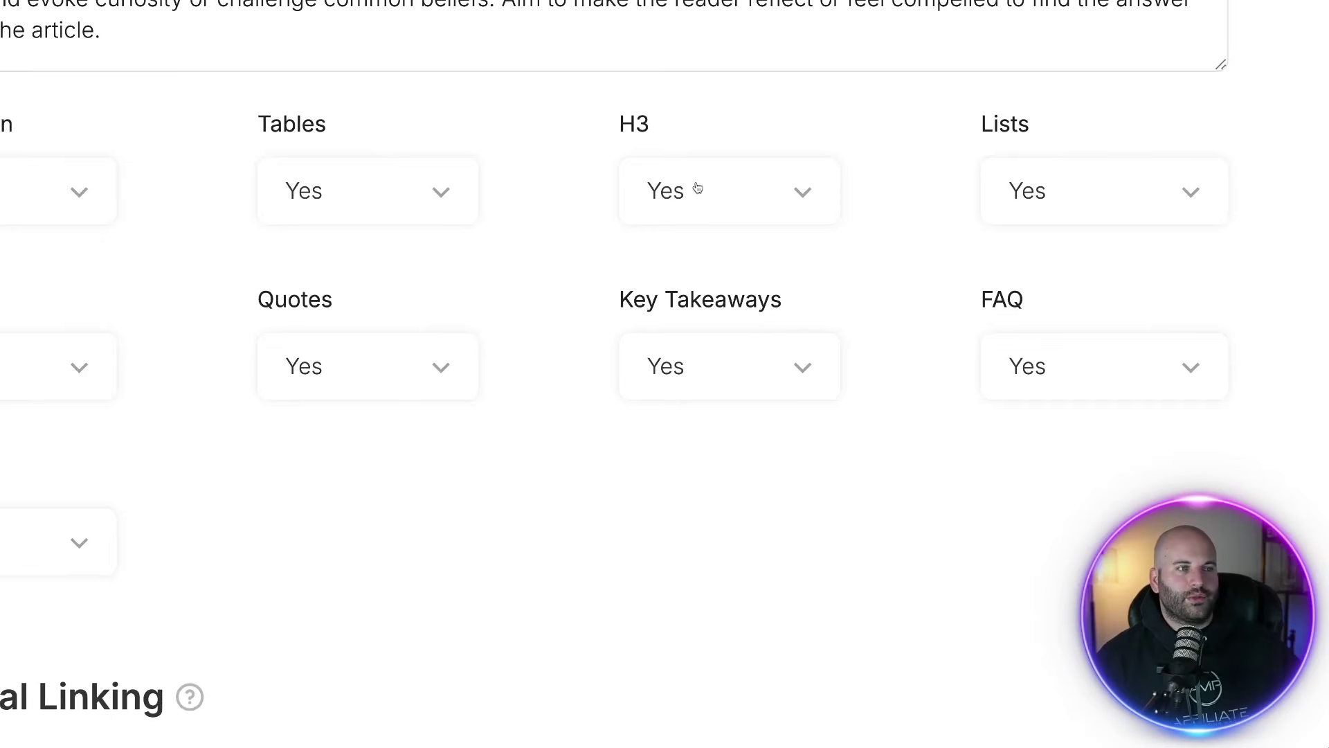
{"action": "scroll", "coordinate": [851, 202], "scroll_direction": "down", "scroll_amount": 1}
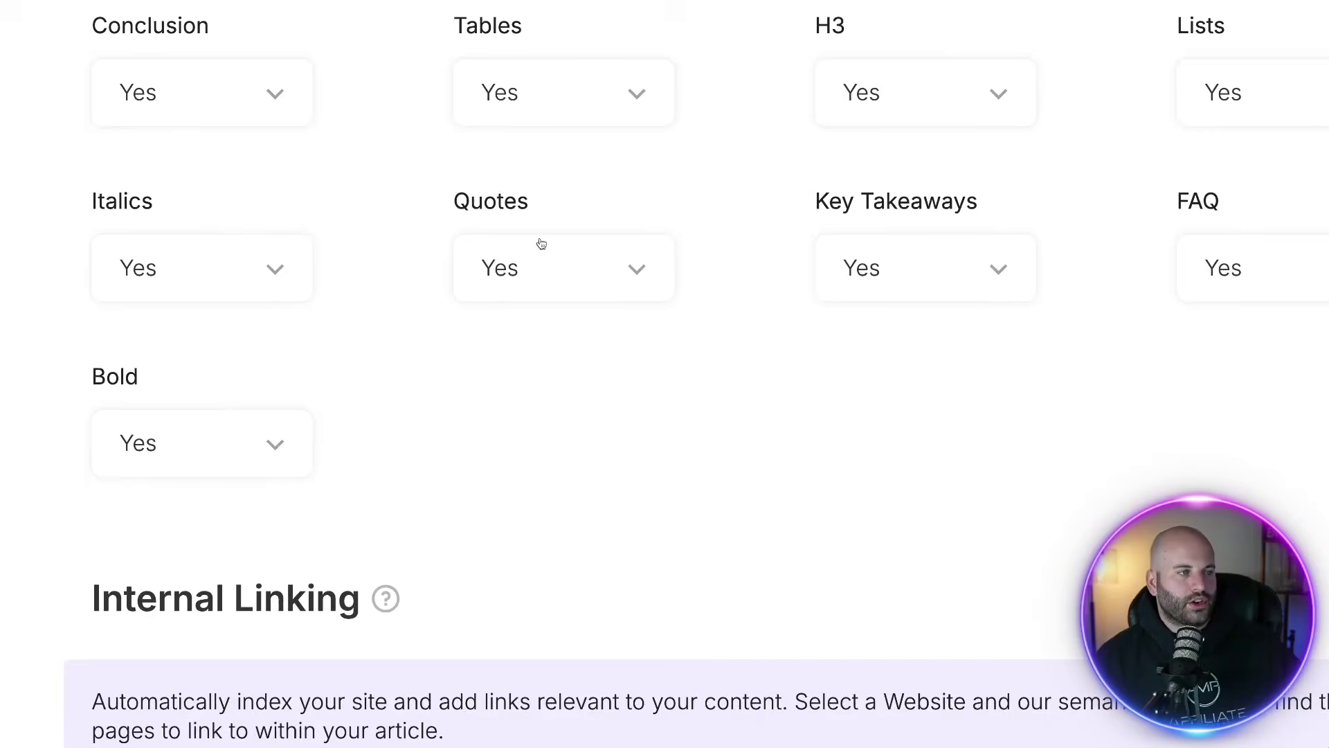
Enable Connect to Web by setting its access to Yes.
{"action": "scroll", "coordinate": [541, 244], "scroll_direction": "down", "scroll_amount": 10}
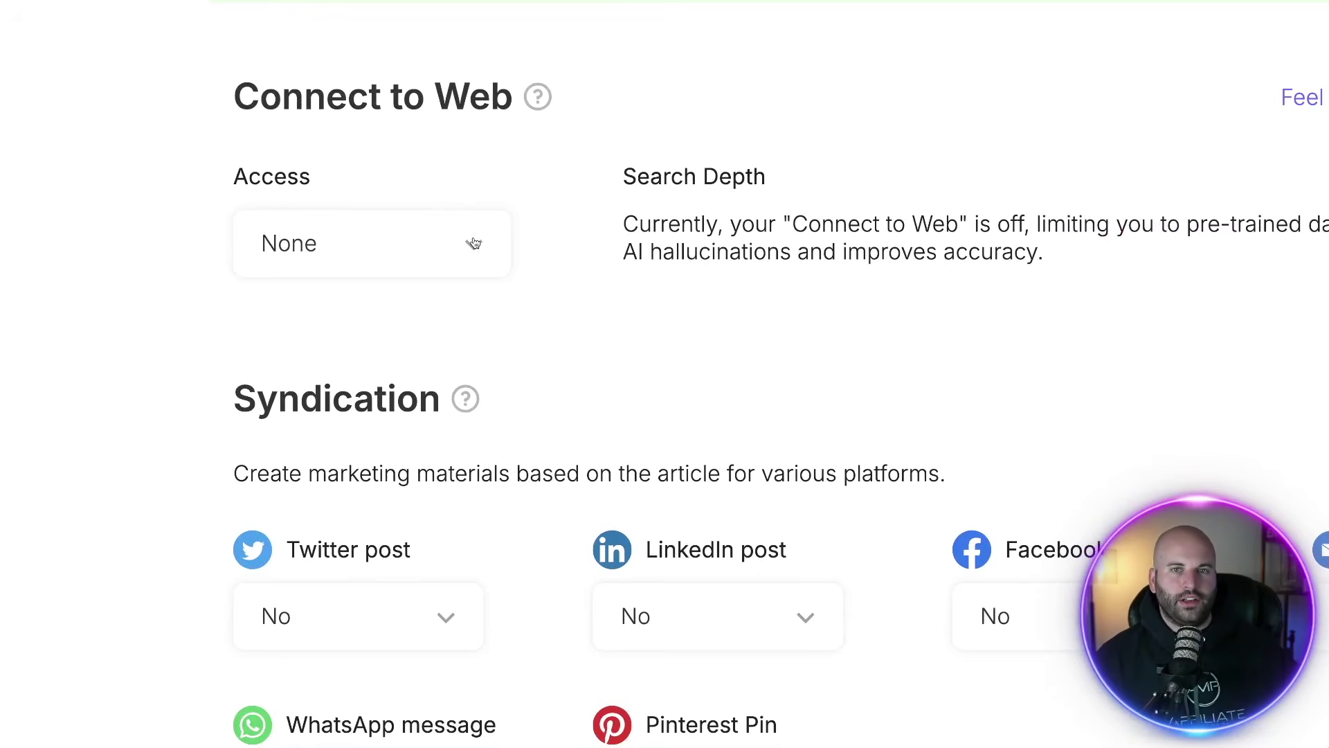
{"action": "left_click", "coordinate": [467, 249]}
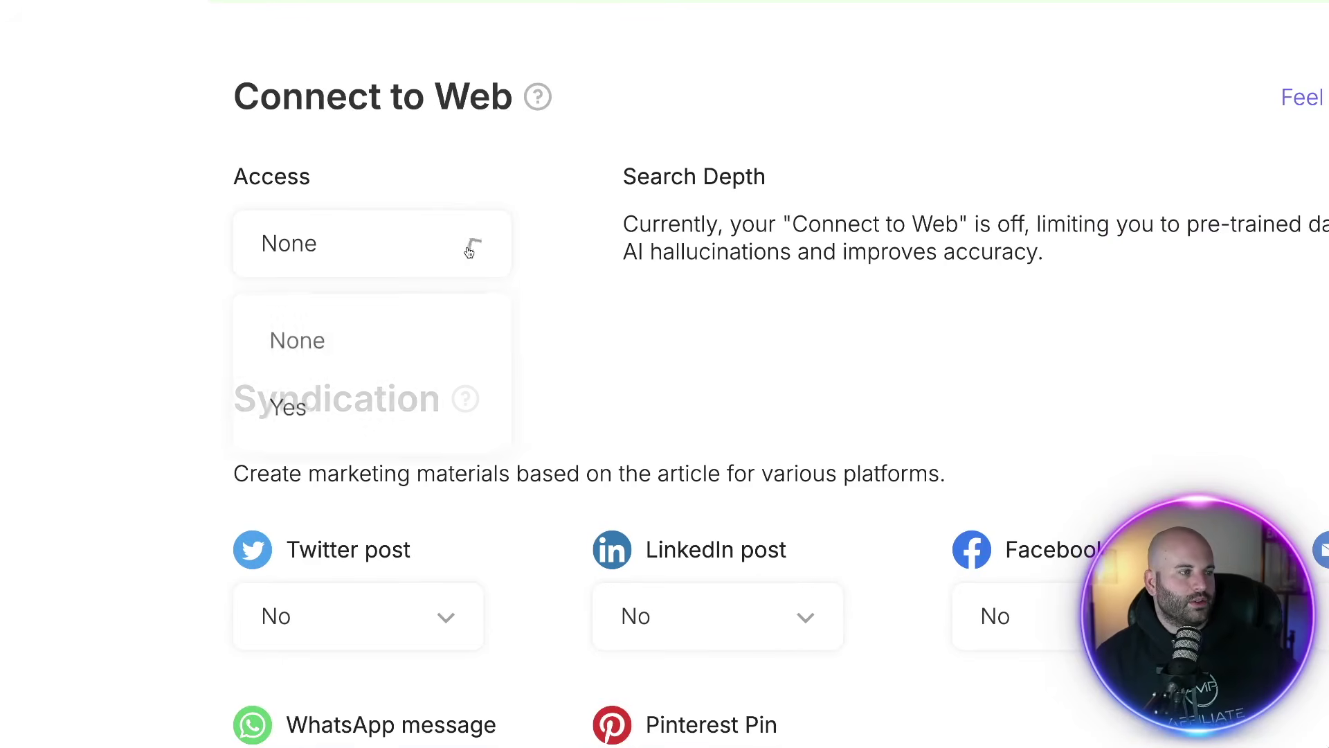
{"action": "left_click", "coordinate": [330, 418]}
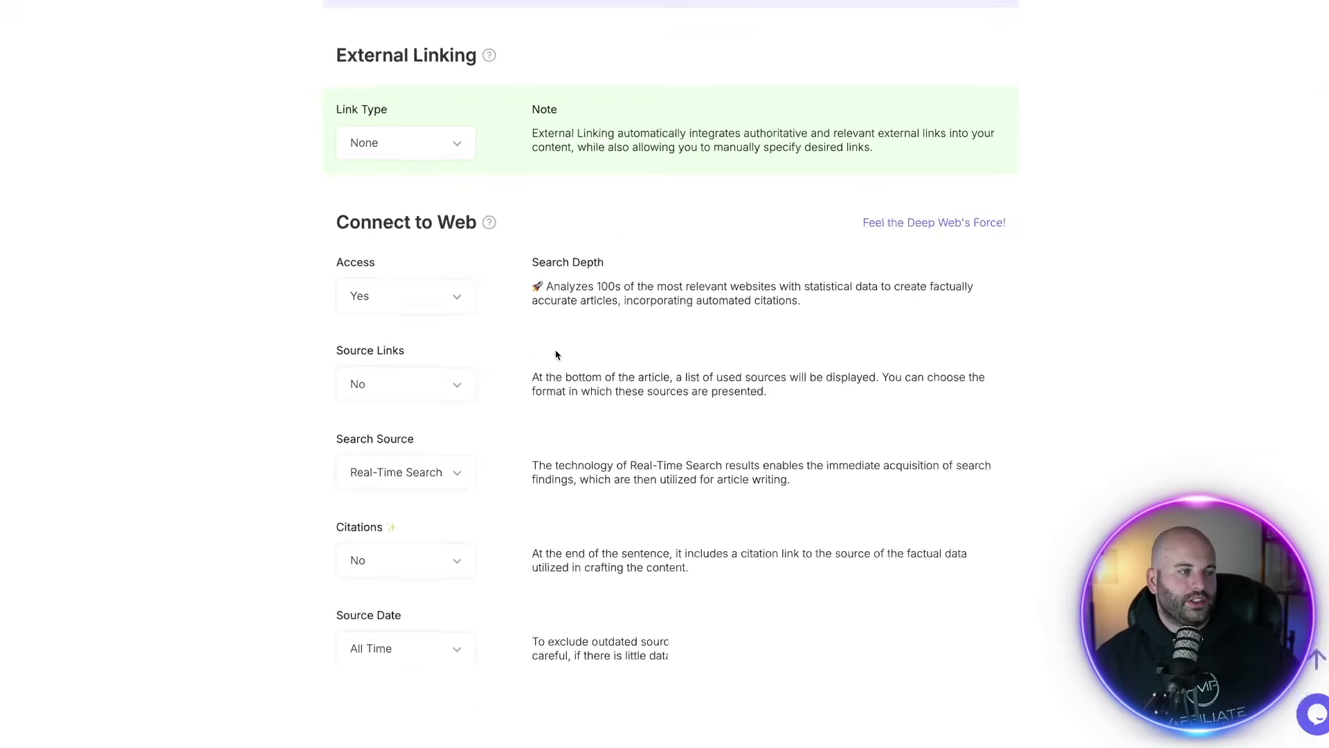
Enable the Pinterest Pin option in the Syndication settings by setting it to Yes.
{"action": "scroll", "coordinate": [512, 350], "scroll_direction": "down", "scroll_amount": 2}
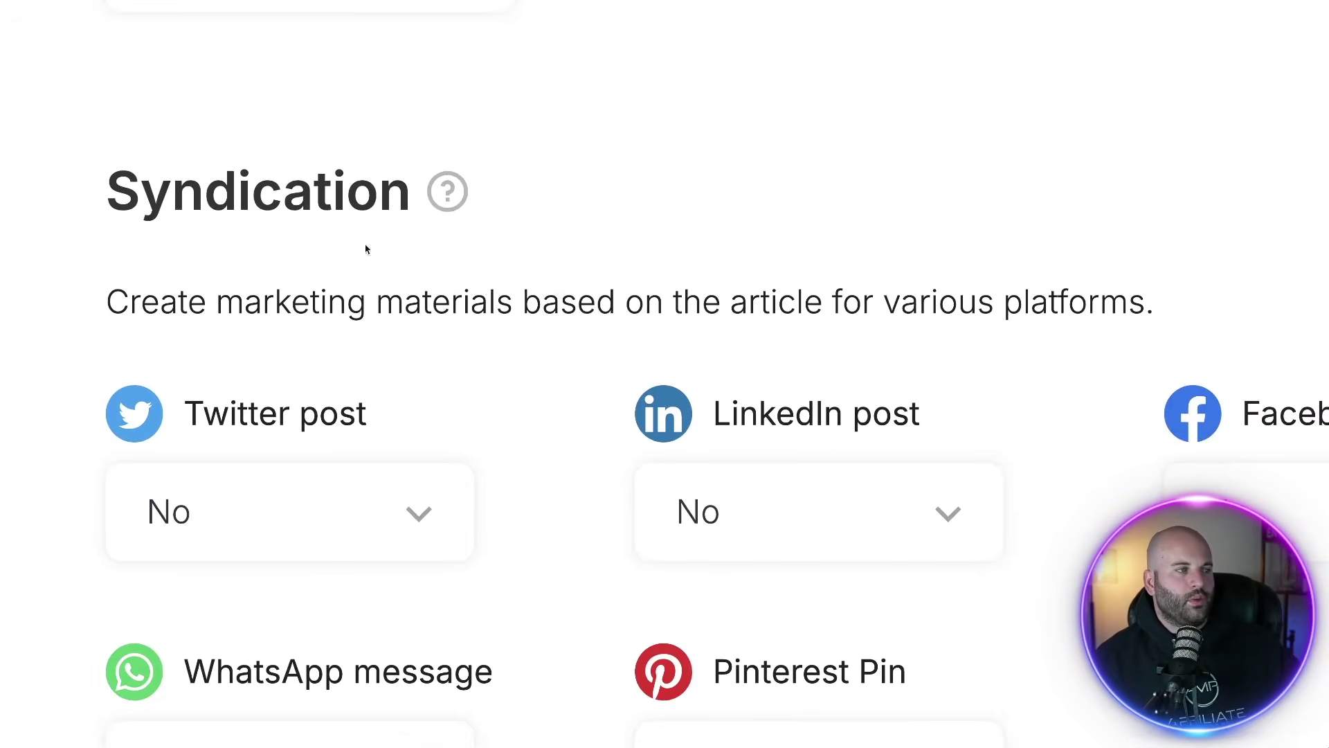
{"action": "left_click_drag", "start_coordinate": [110, 192], "coordinate": [407, 201]}
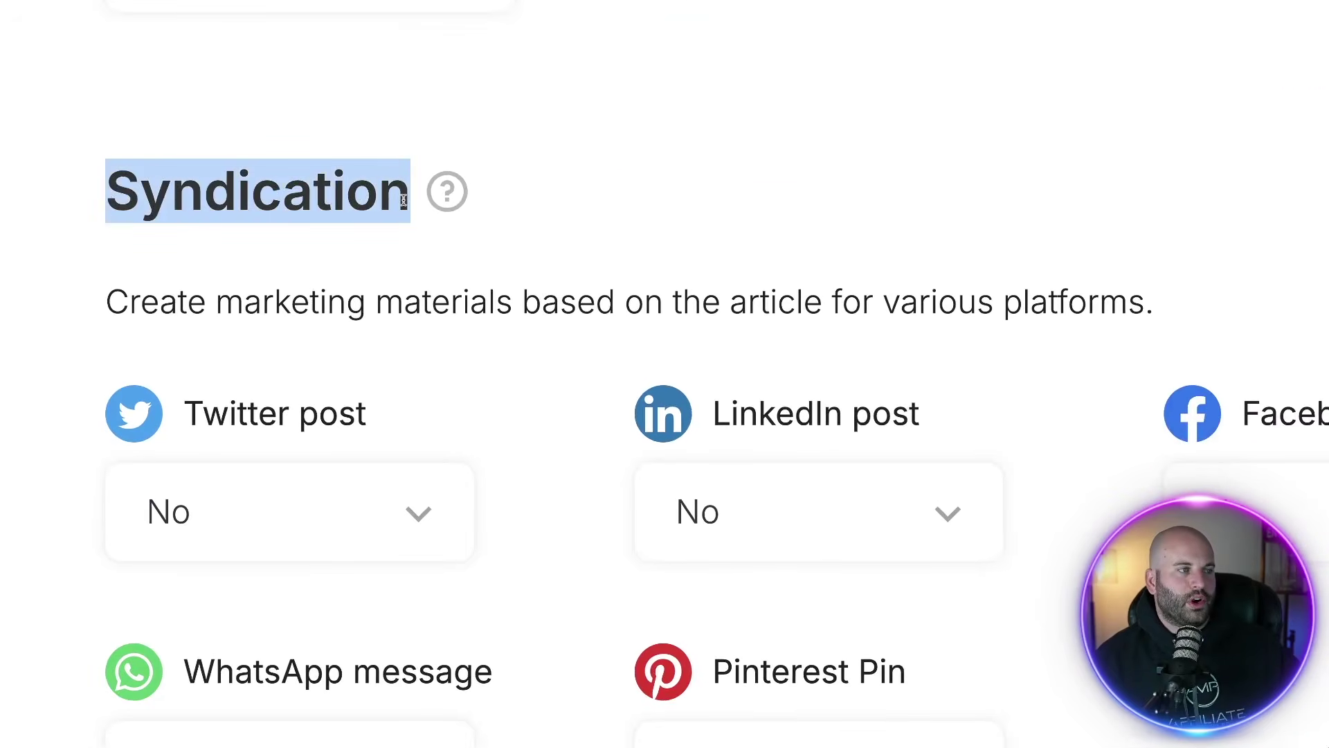
{"action": "left_click", "coordinate": [491, 225]}
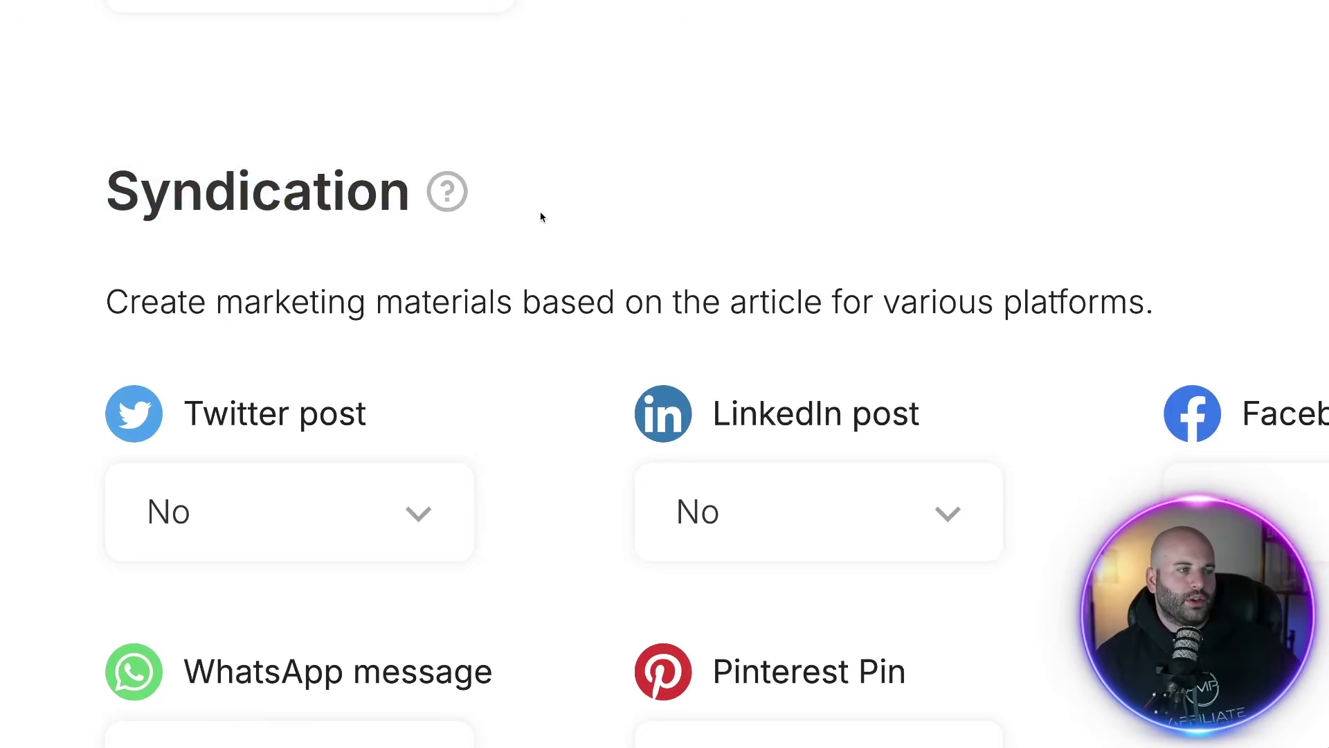
{"action": "scroll", "coordinate": [538, 212], "scroll_direction": "down", "scroll_amount": 2}
{"action": "scroll", "coordinate": [541, 211], "scroll_direction": "down", "scroll_amount": 5}
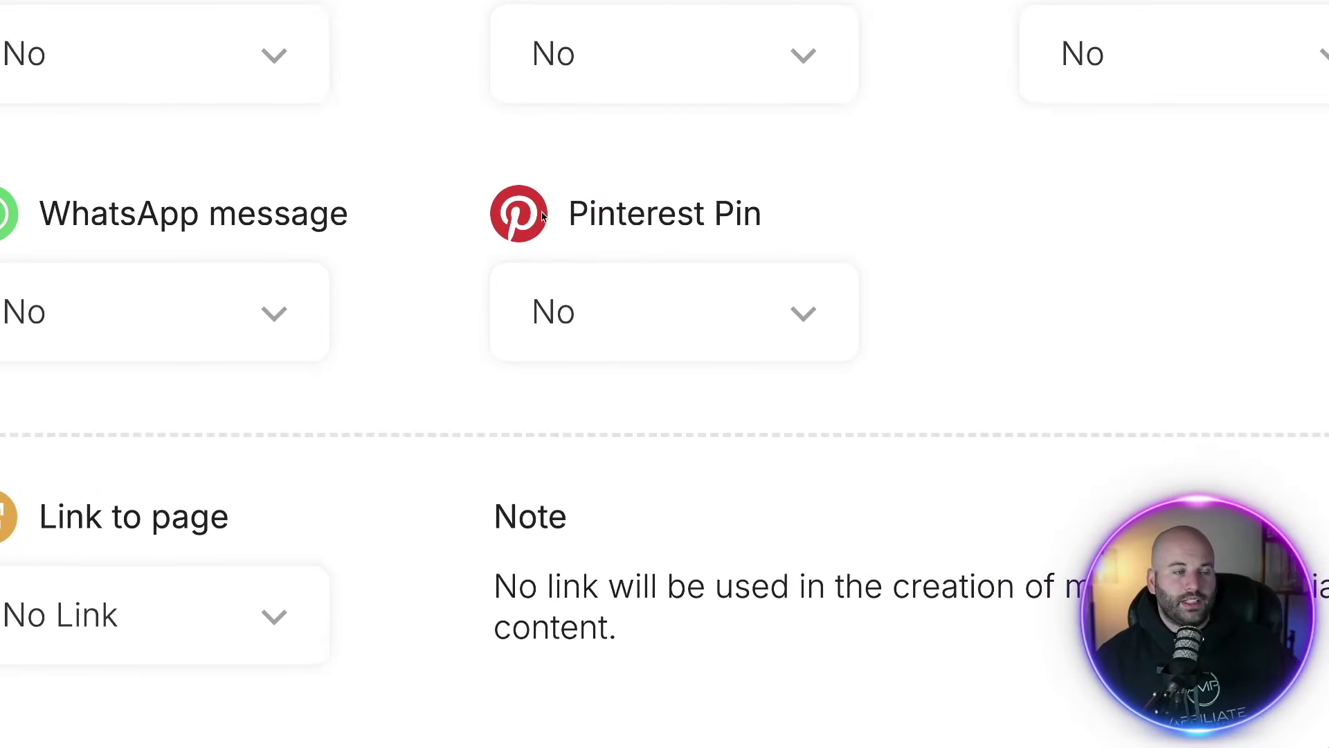
{"action": "scroll", "coordinate": [670, 217], "scroll_direction": "down", "scroll_amount": 1}
{"action": "left_click", "coordinate": [740, 237]}
{"action": "left_click", "coordinate": [450, 462]}
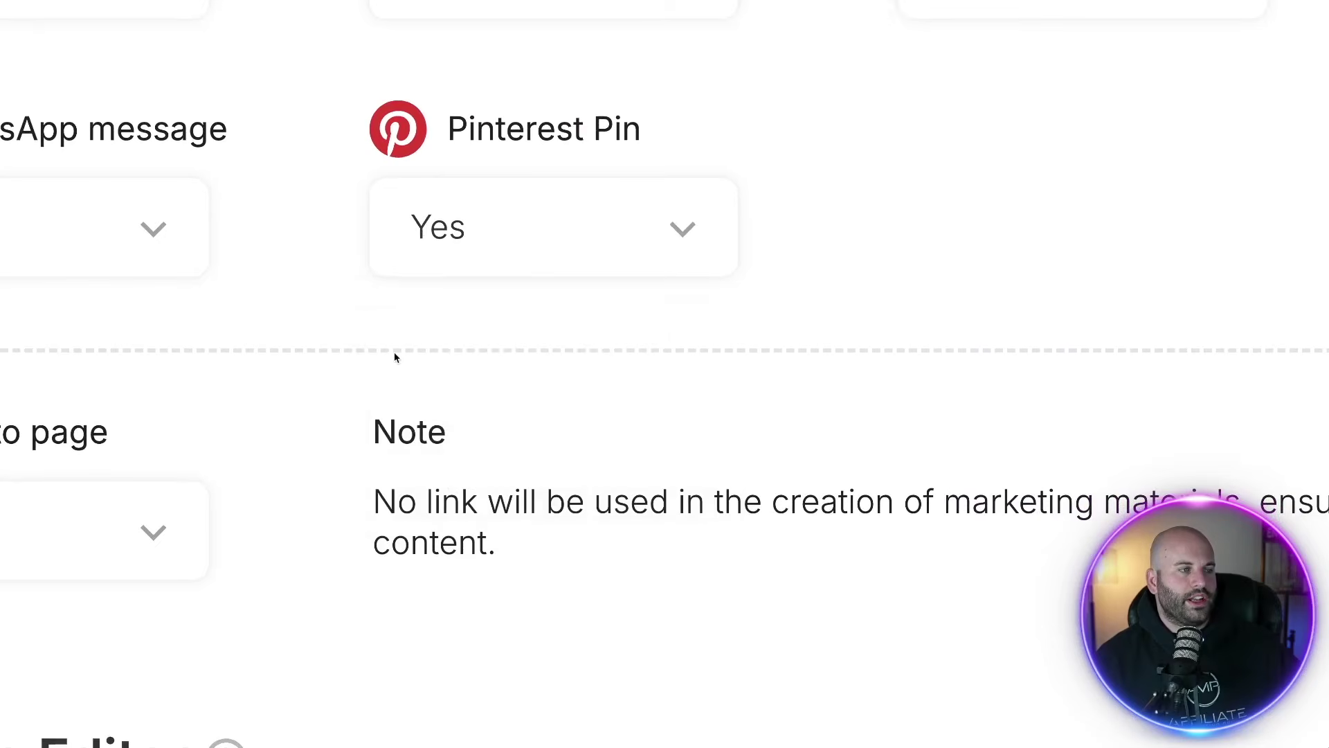
Check the document save directory and the Publishing to Website settings.
{"action": "scroll", "coordinate": [497, 311], "scroll_direction": "down", "scroll_amount": 10}
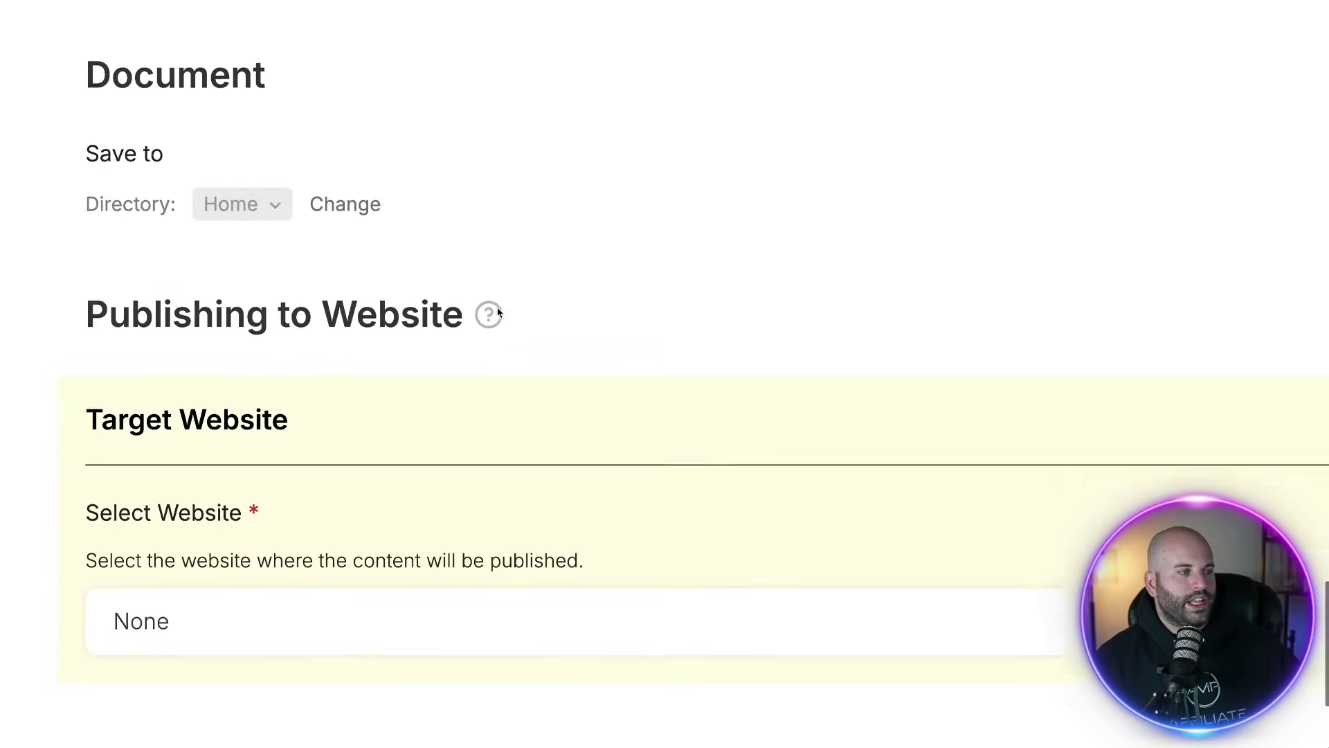
{"action": "left_click_drag", "start_coordinate": [86, 139], "coordinate": [463, 199]}
{"action": "left_click", "coordinate": [464, 205]}
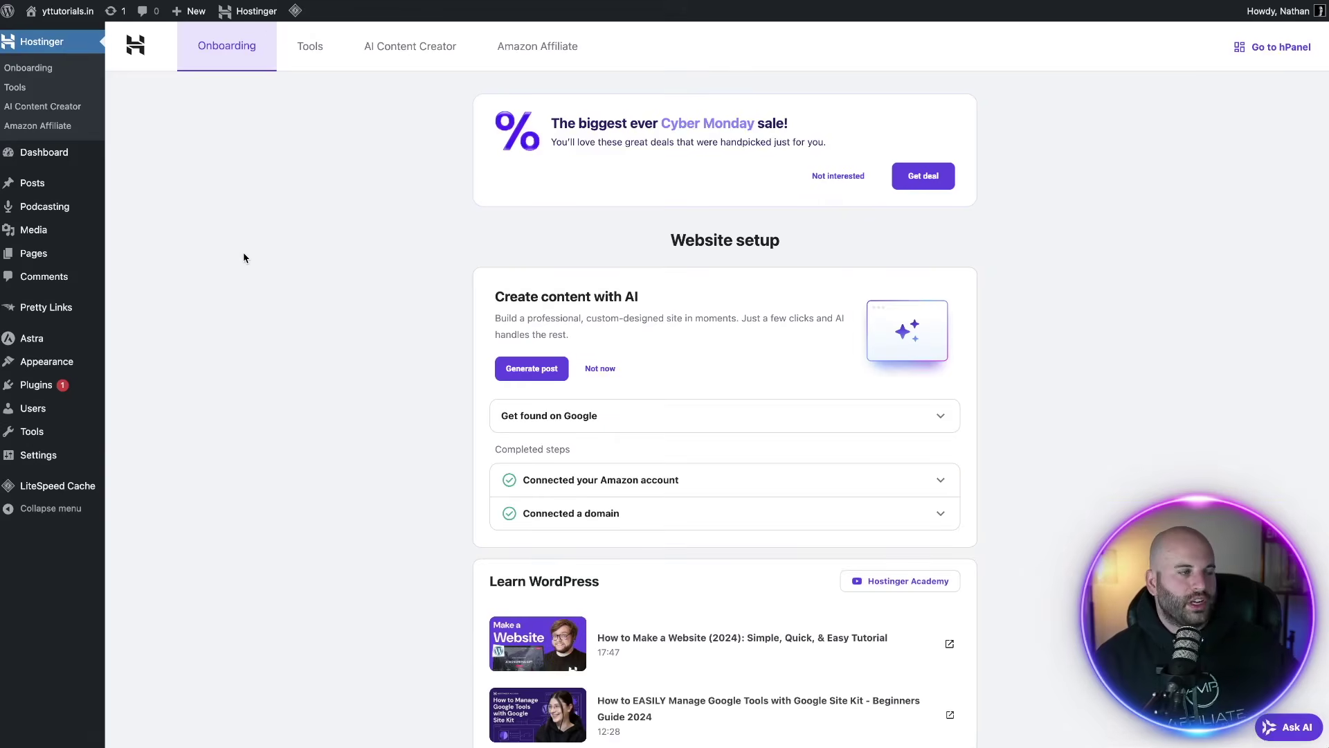
Switch to the WordPress admin, search the new plugins for "seowriting" and update the SEOWriting plugin.
{"action": "mouse_move", "coordinate": [74, 353]}
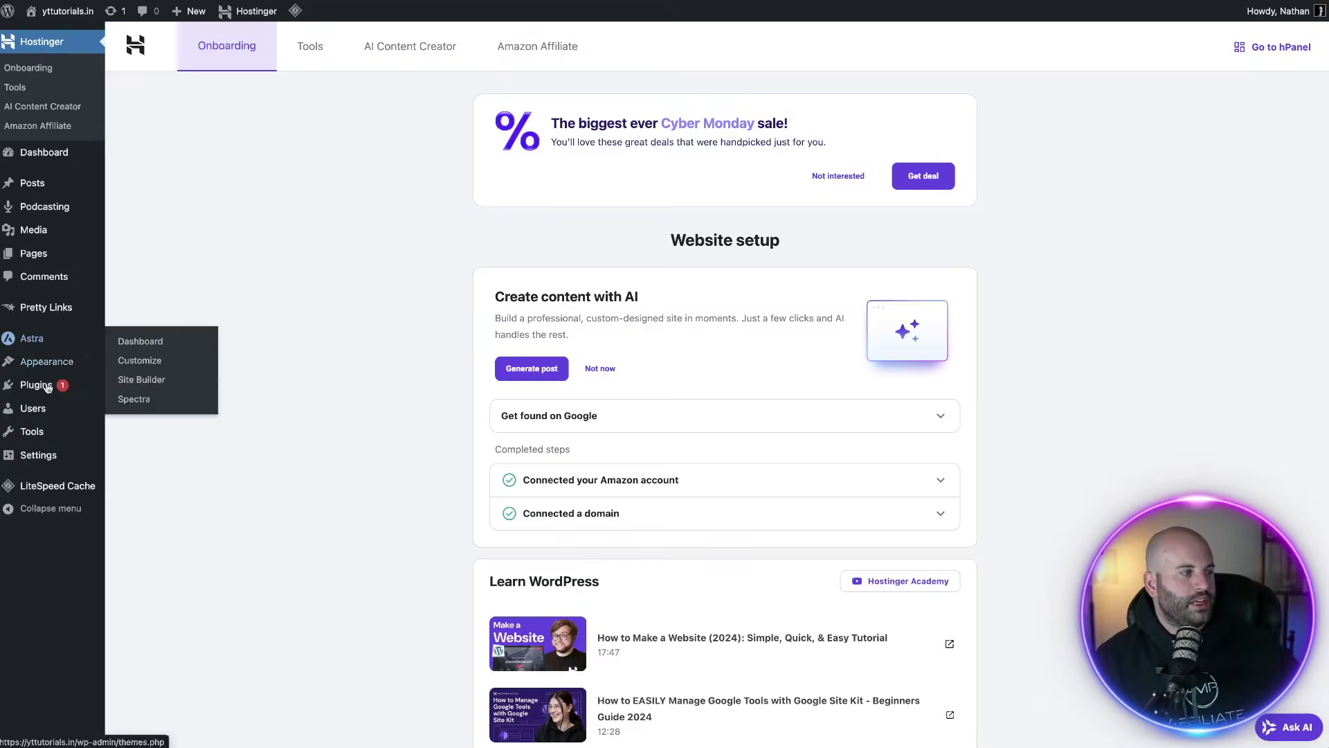
{"action": "mouse_move", "coordinate": [42, 385]}
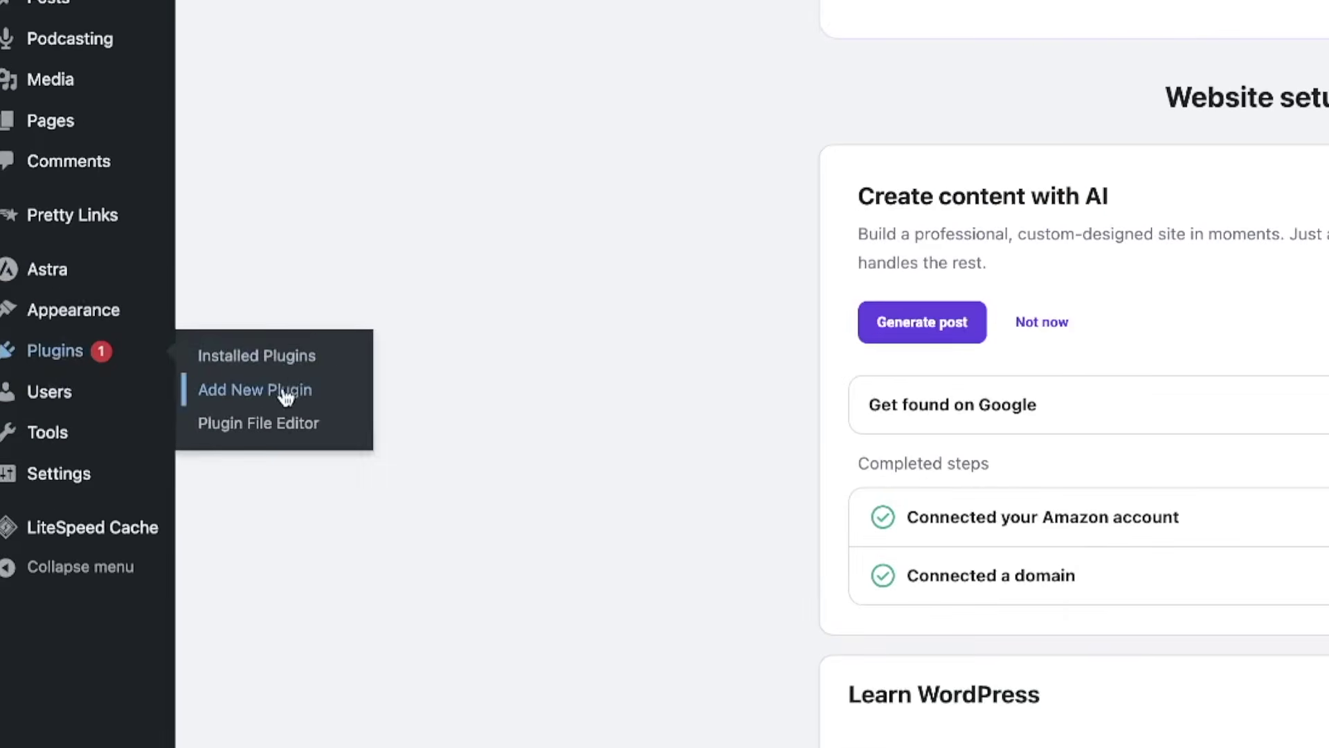
{"action": "left_click", "coordinate": [285, 392]}
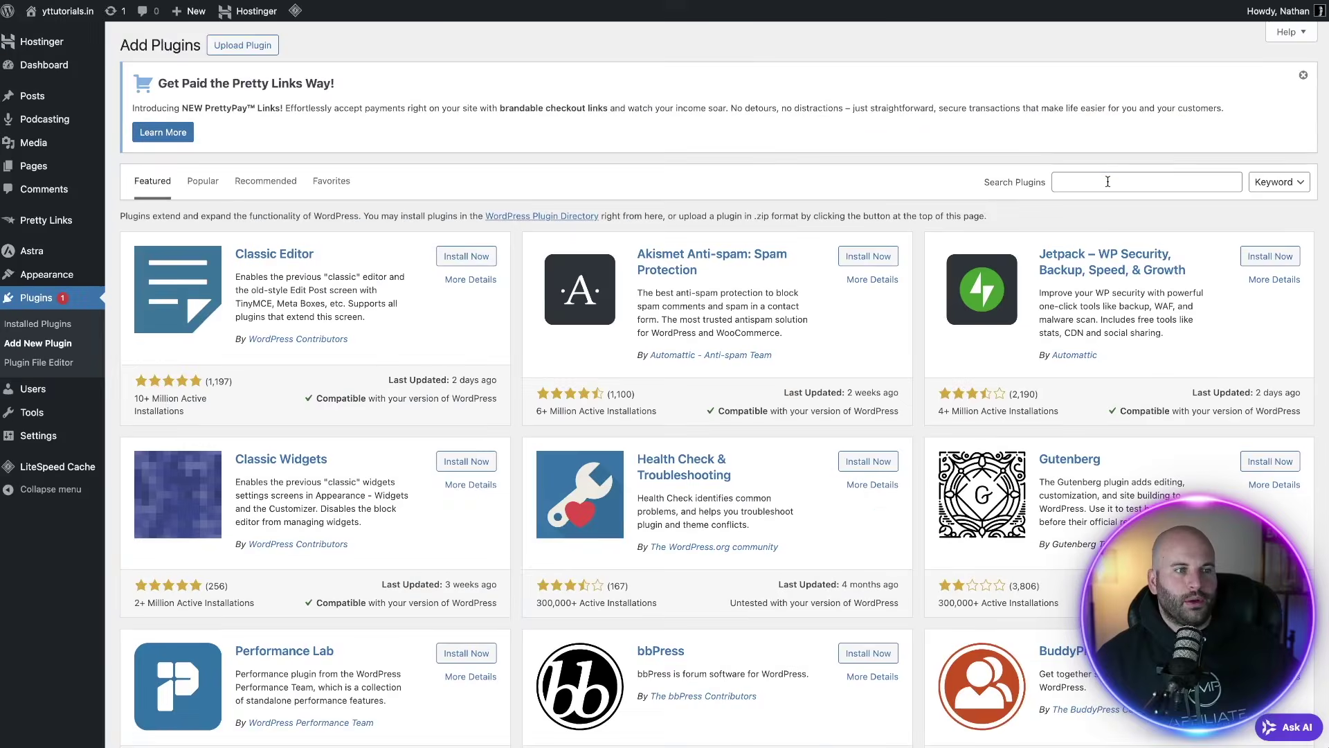
{"action": "left_click", "coordinate": [1107, 182]}
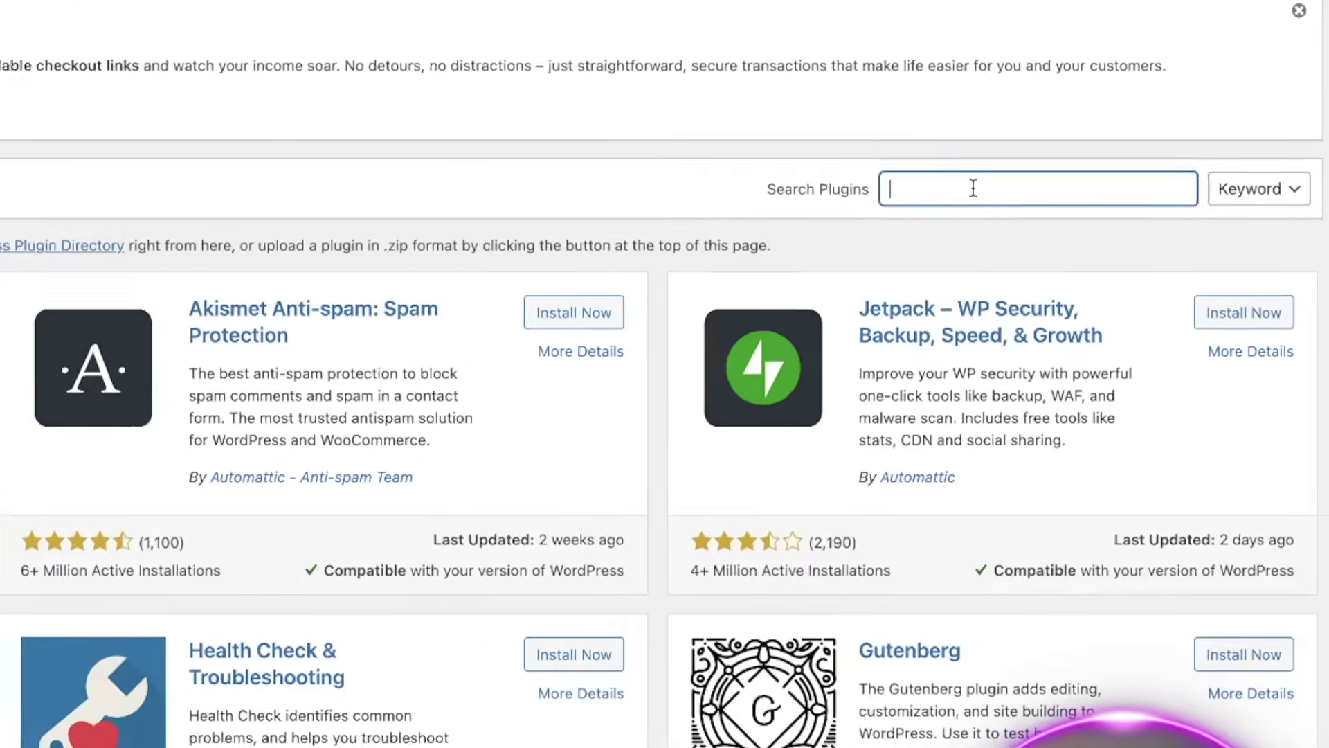
{"action": "type", "text": "s"}
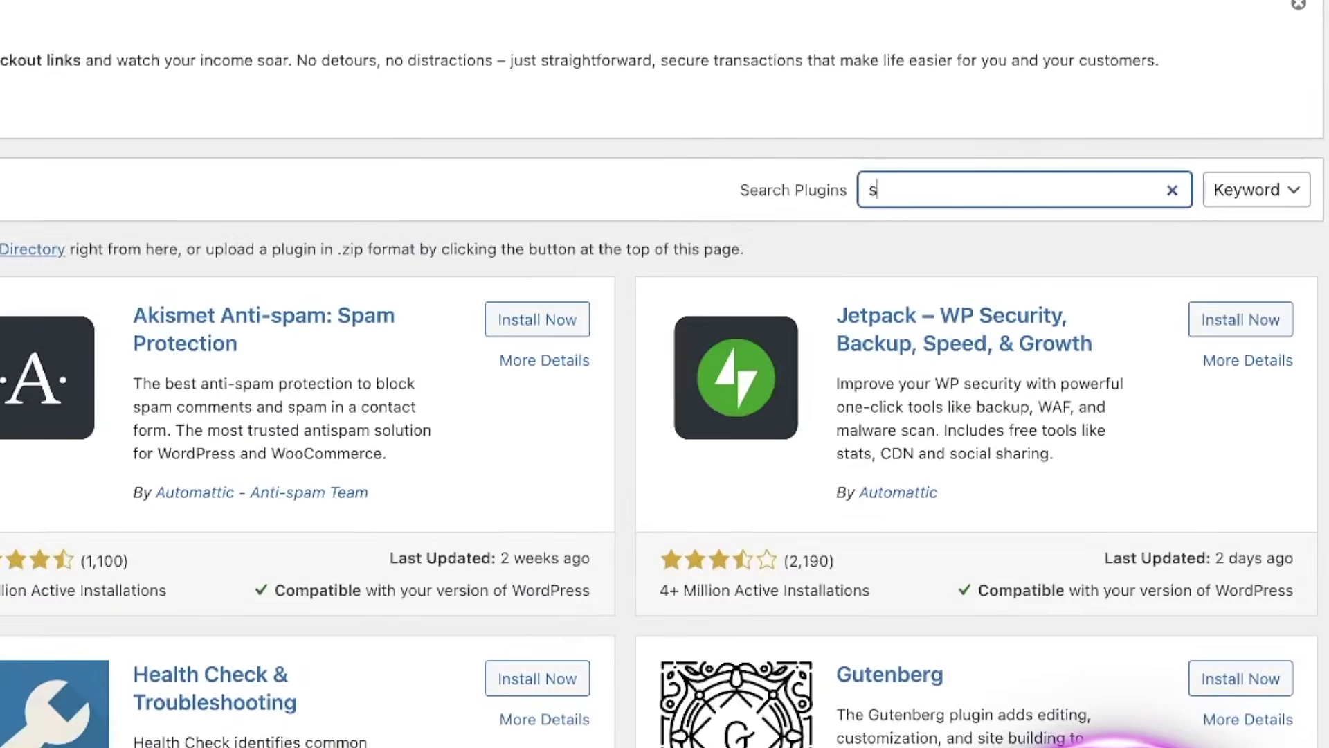
{"action": "type", "text": "eowriting"}
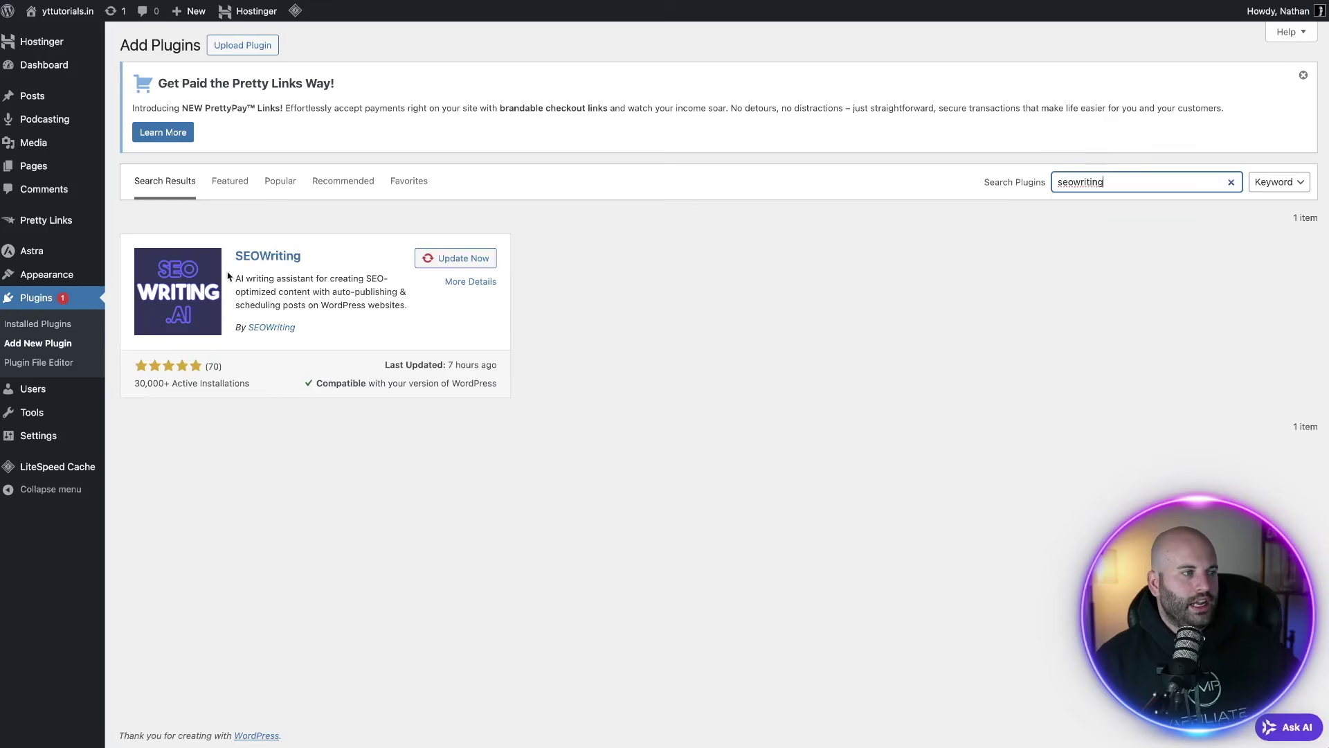
{"action": "left_click", "coordinate": [456, 267]}
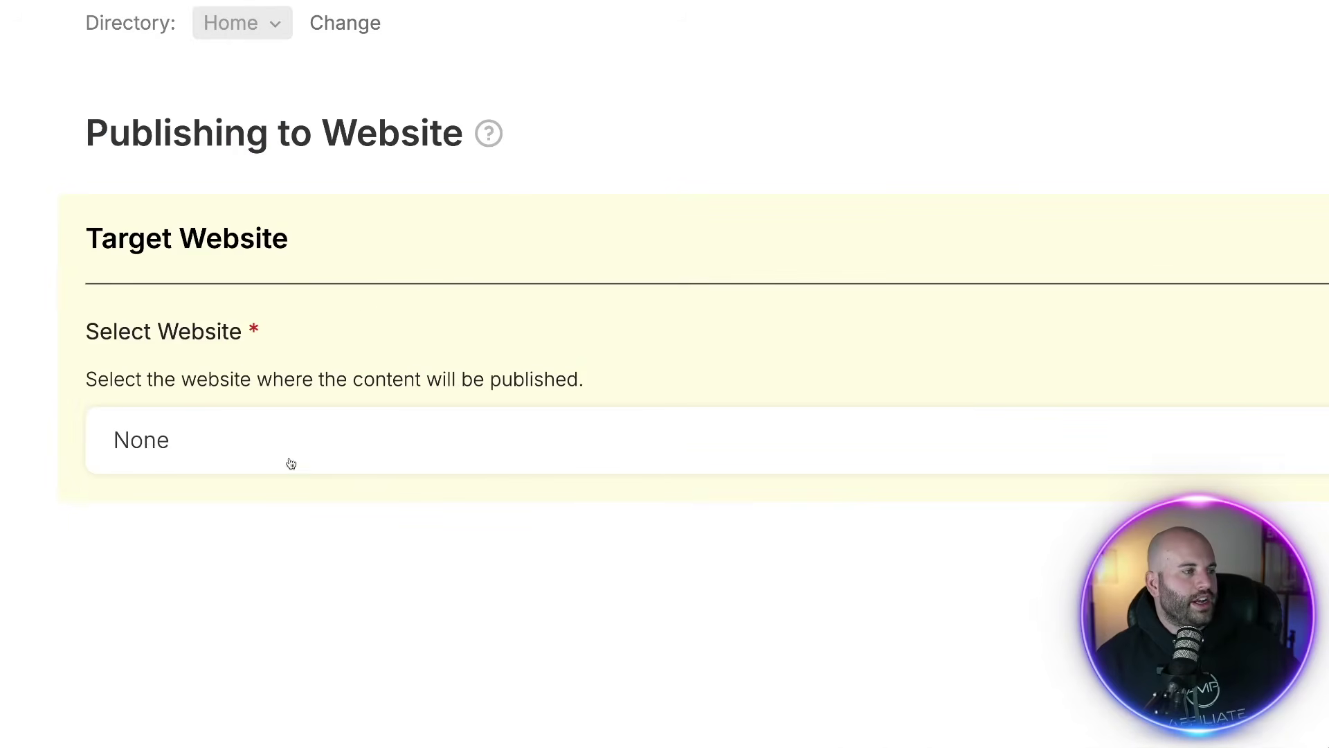
{"action": "left_click", "coordinate": [291, 463]}
{"action": "scroll", "coordinate": [309, 439], "scroll_direction": "down", "scroll_amount": 2}
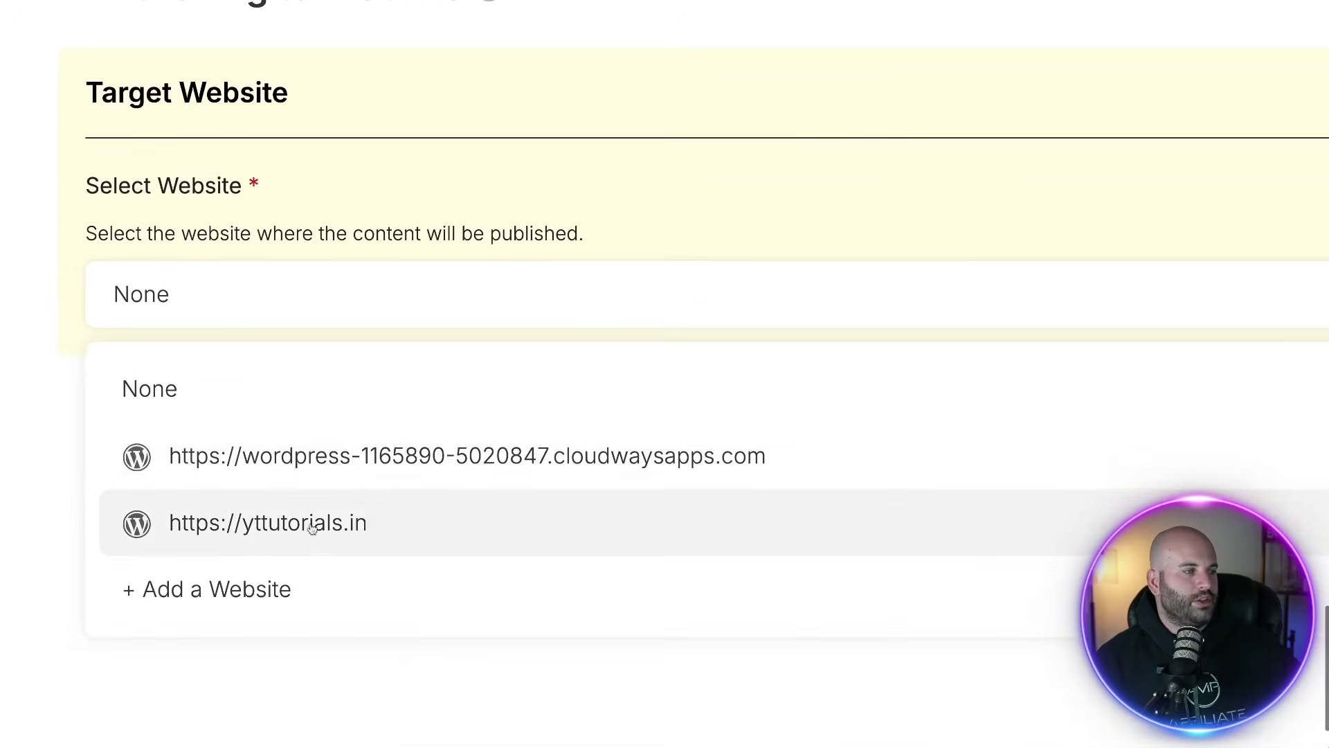
{"action": "left_click", "coordinate": [307, 524]}
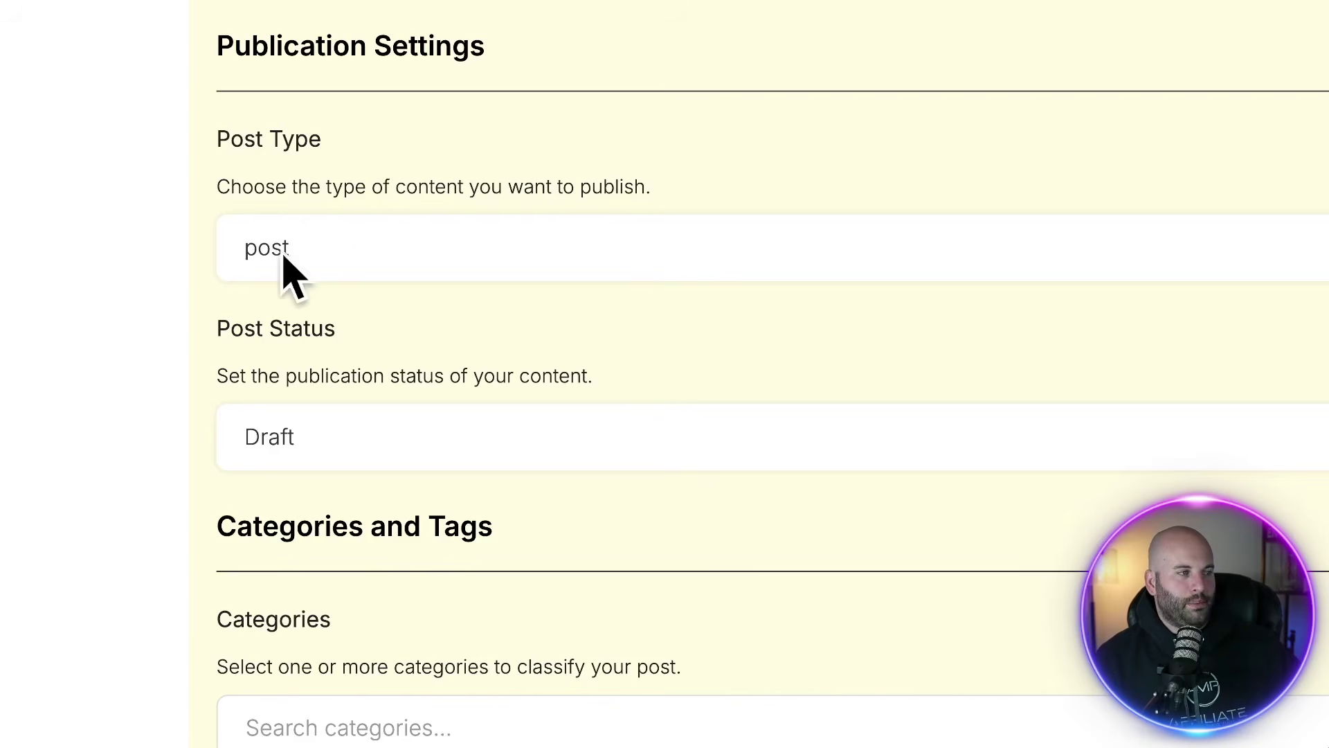
{"action": "scroll", "coordinate": [359, 258], "scroll_direction": "down", "scroll_amount": 1}
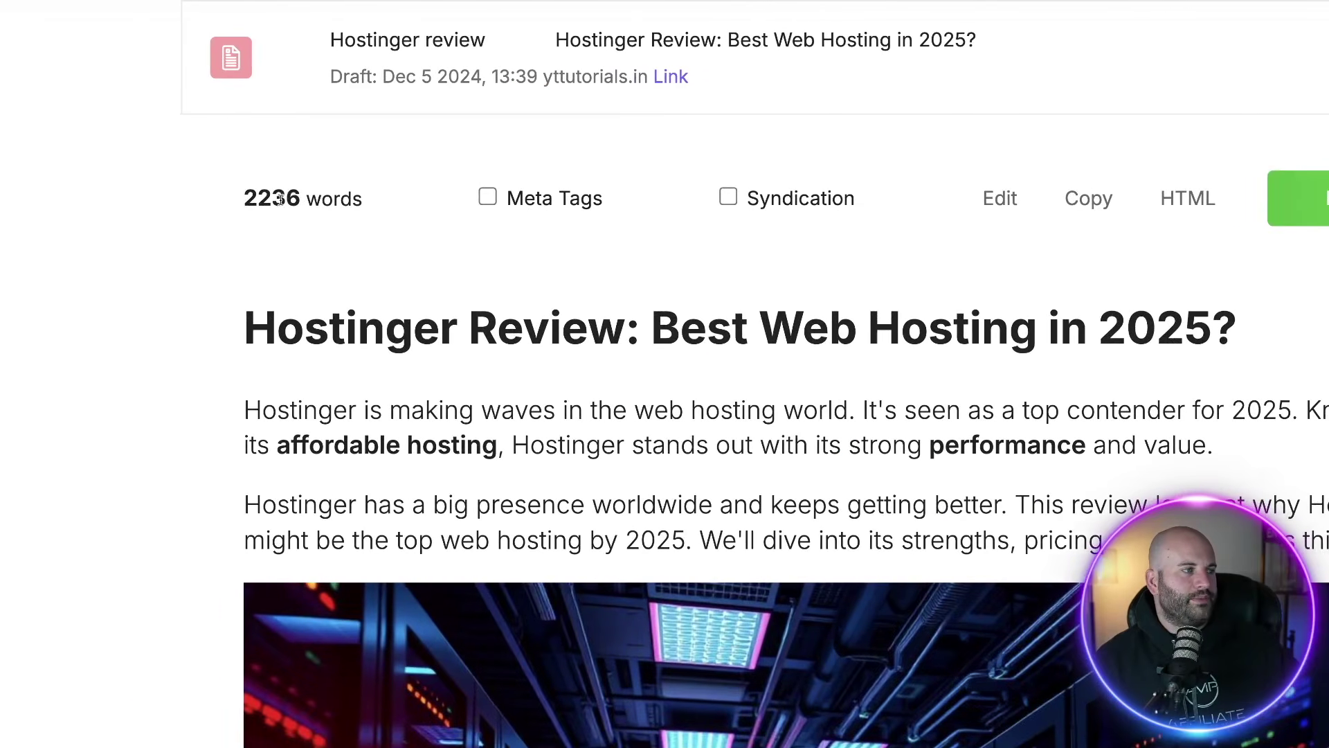
Examine the generated Hostinger review's word count, introduction, key takeaways, pricing table and embedded video.
{"action": "left_click_drag", "start_coordinate": [246, 197], "coordinate": [309, 198]}
{"action": "left_click", "coordinate": [417, 249]}
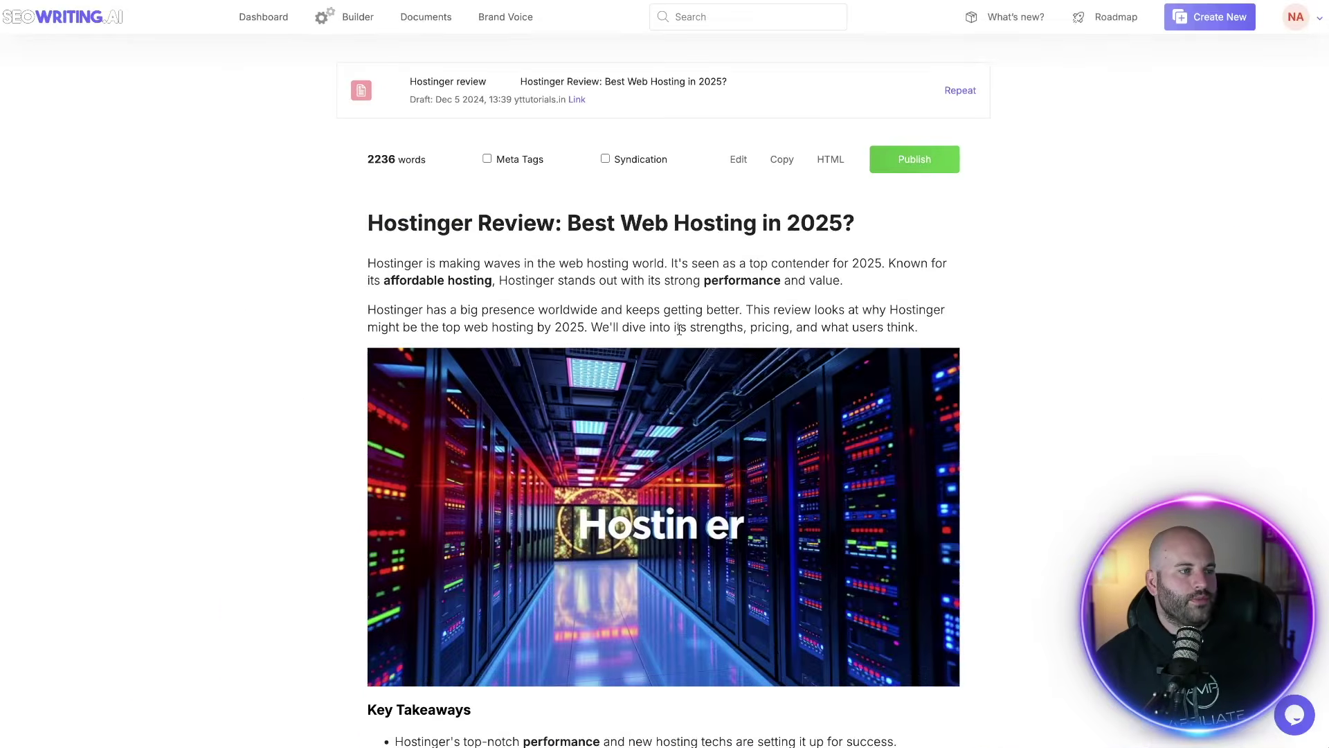
{"action": "scroll", "coordinate": [680, 329], "scroll_direction": "down", "scroll_amount": 3}
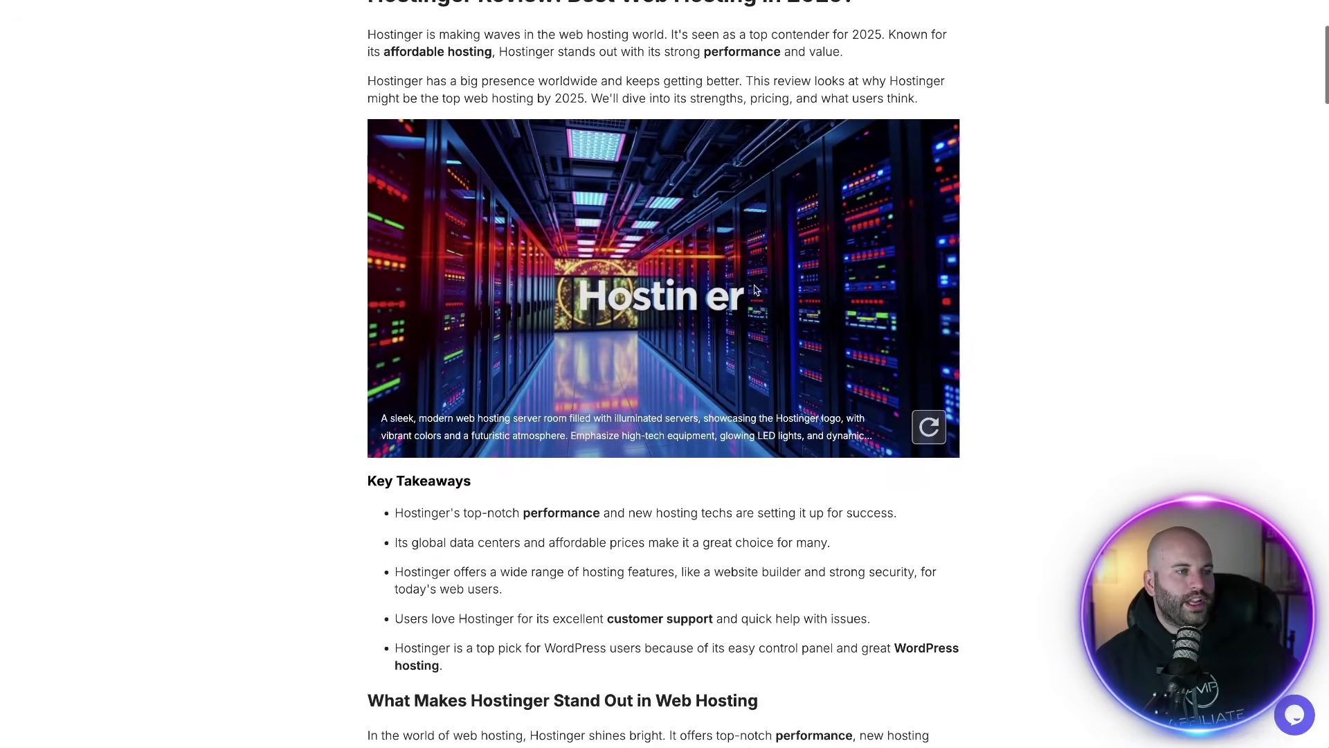
{"action": "scroll", "coordinate": [662, 313], "scroll_direction": "down", "scroll_amount": 5}
{"action": "scroll", "coordinate": [663, 313], "scroll_direction": "down", "scroll_amount": 10}
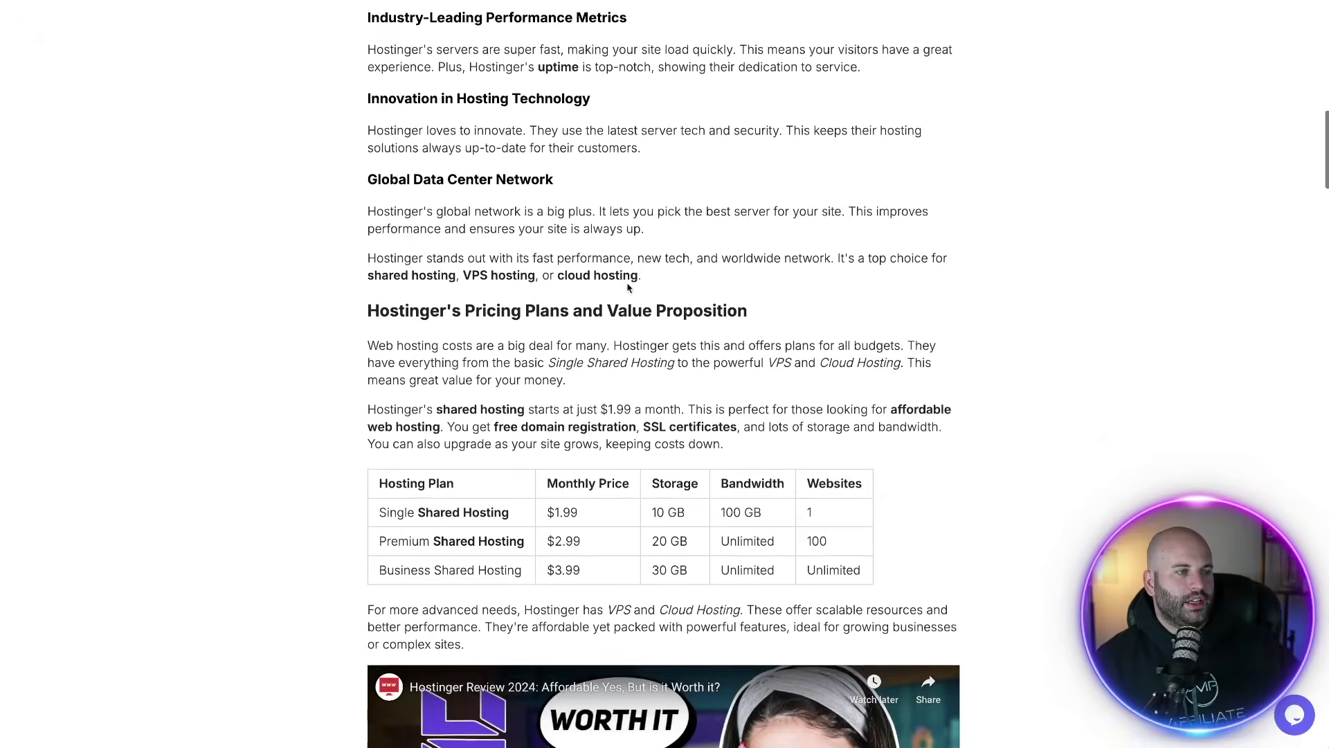
{"action": "left_click_drag", "start_coordinate": [380, 201], "coordinate": [524, 261]}
{"action": "left_click", "coordinate": [265, 229]}
{"action": "scroll", "coordinate": [549, 243], "scroll_direction": "down", "scroll_amount": 2}
{"action": "scroll", "coordinate": [551, 239], "scroll_direction": "down", "scroll_amount": 2}
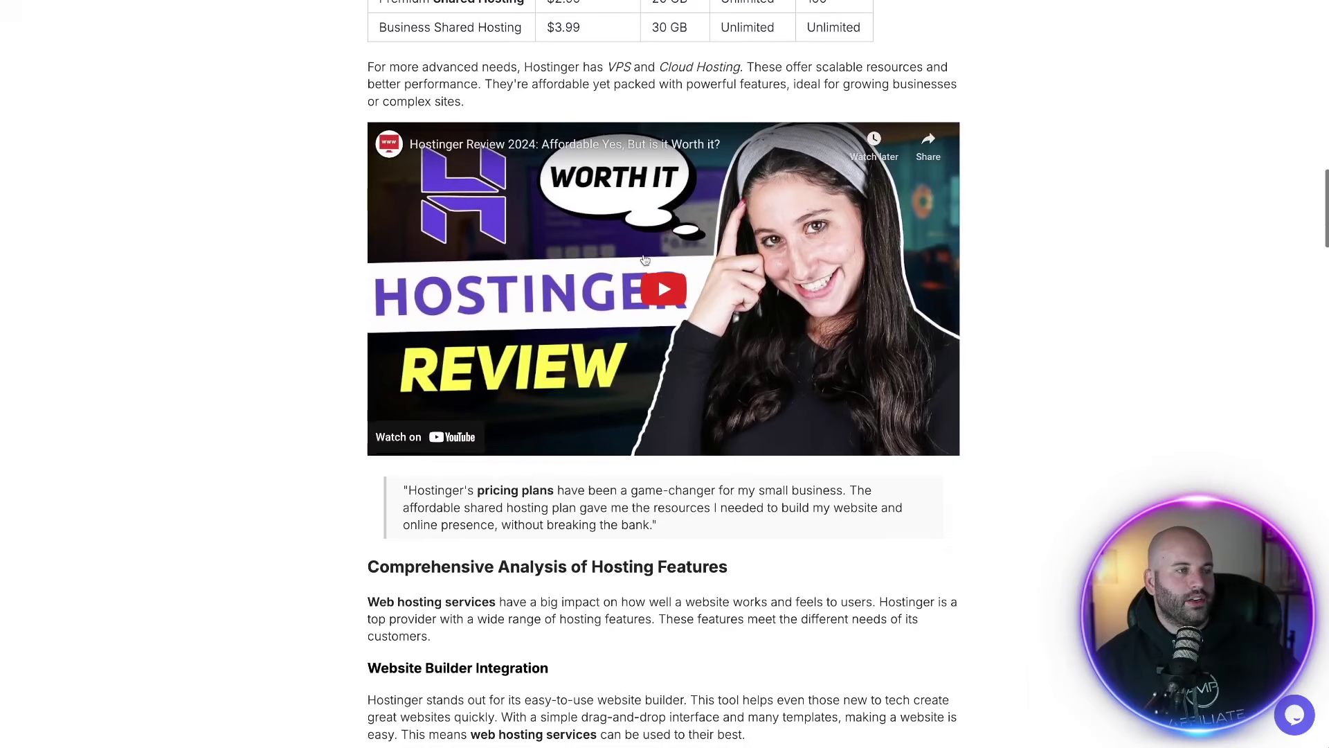
Read through the article's feature, performance, customer feedback and WordPress hosting sections down to the conclusion.
{"action": "scroll", "coordinate": [585, 277], "scroll_direction": "down", "scroll_amount": 11}
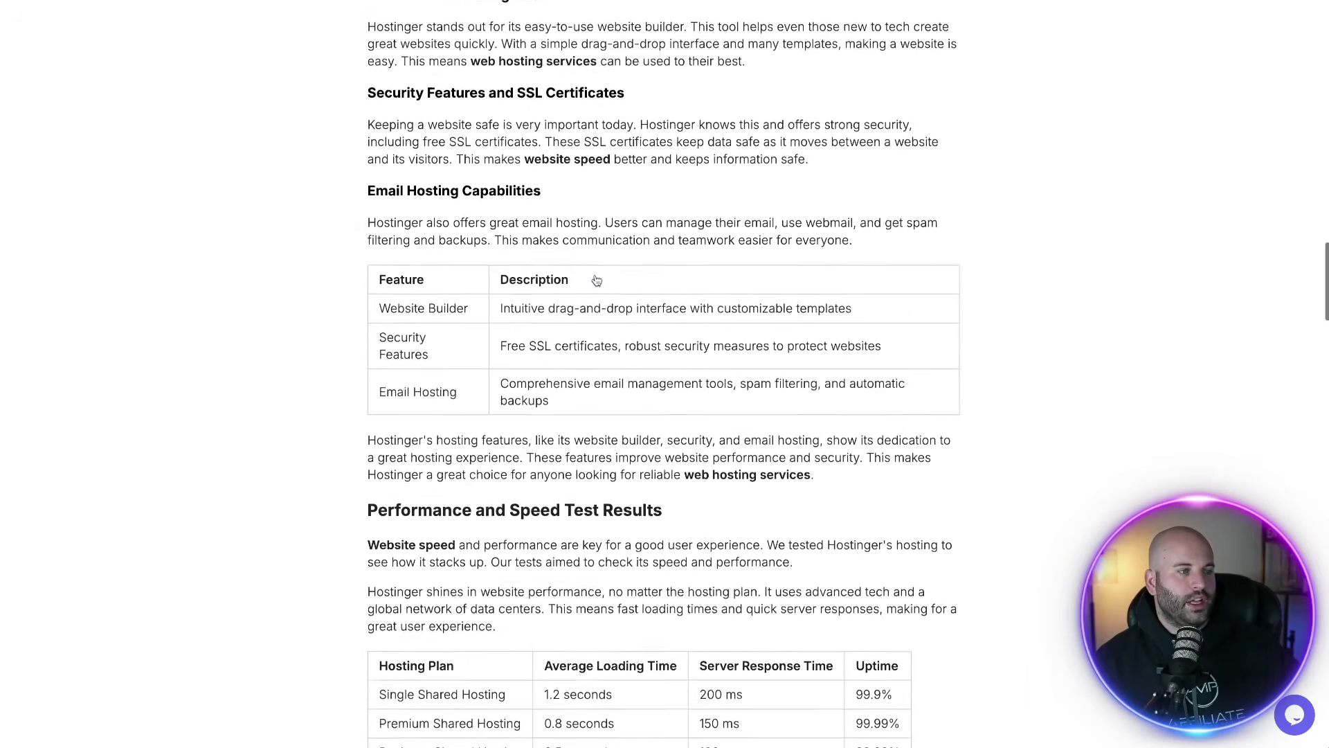
{"action": "scroll", "coordinate": [579, 276], "scroll_direction": "down", "scroll_amount": 17}
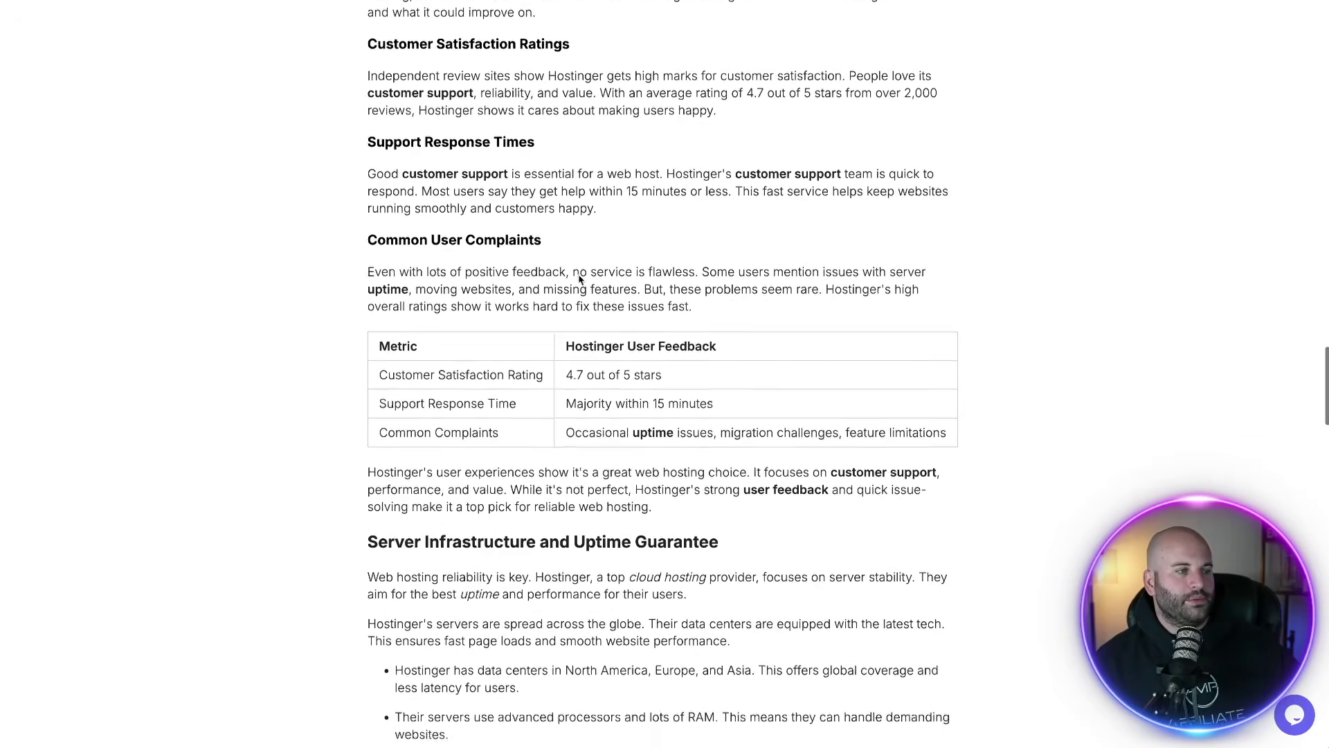
{"action": "scroll", "coordinate": [579, 276], "scroll_direction": "down", "scroll_amount": 13}
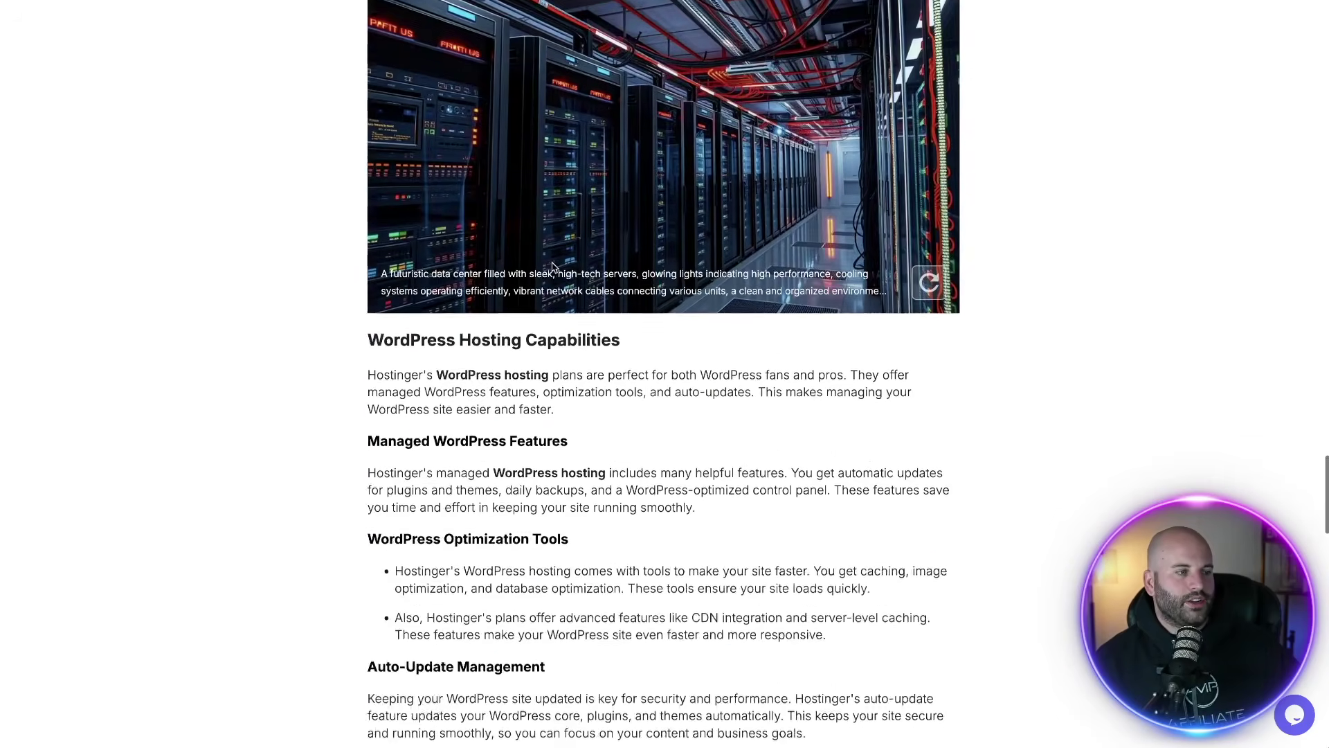
{"action": "scroll", "coordinate": [553, 267], "scroll_direction": "down", "scroll_amount": 16}
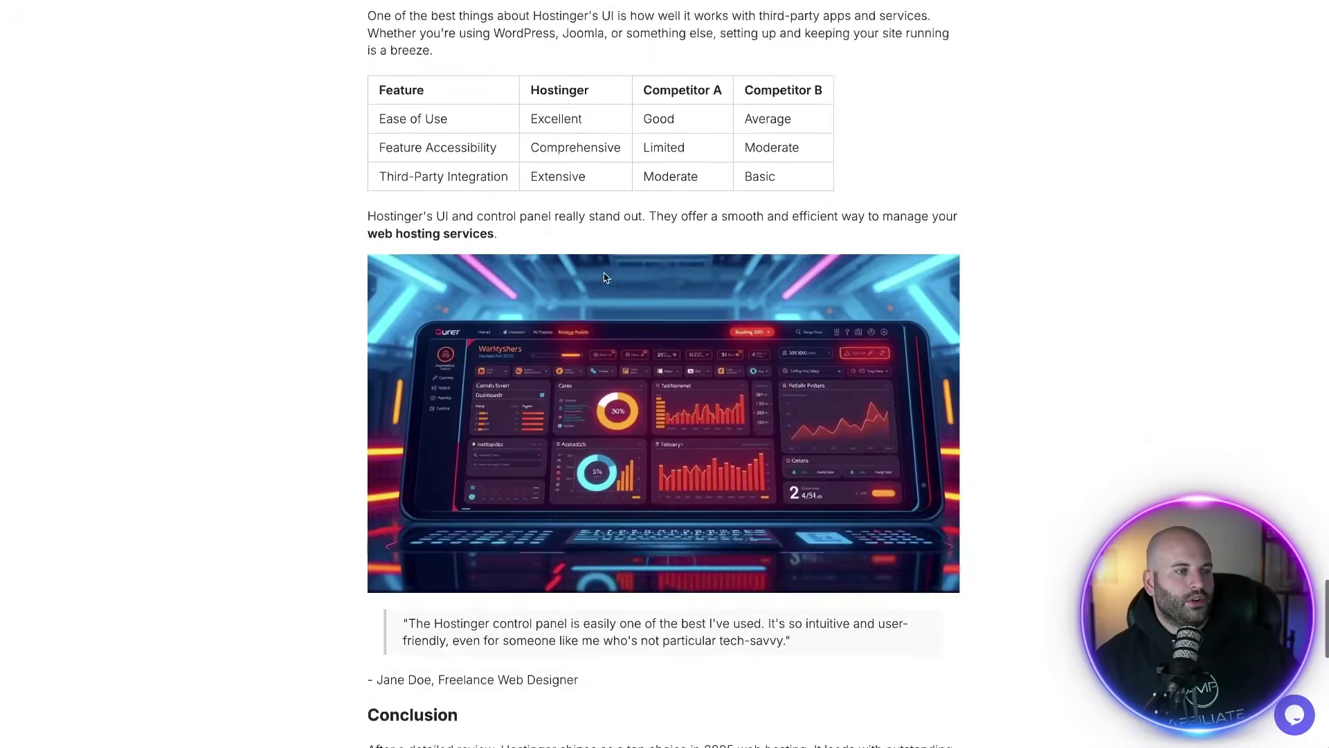
{"action": "scroll", "coordinate": [637, 276], "scroll_direction": "down", "scroll_amount": 5}
{"action": "scroll", "coordinate": [454, 240], "scroll_direction": "up", "scroll_amount": 1}
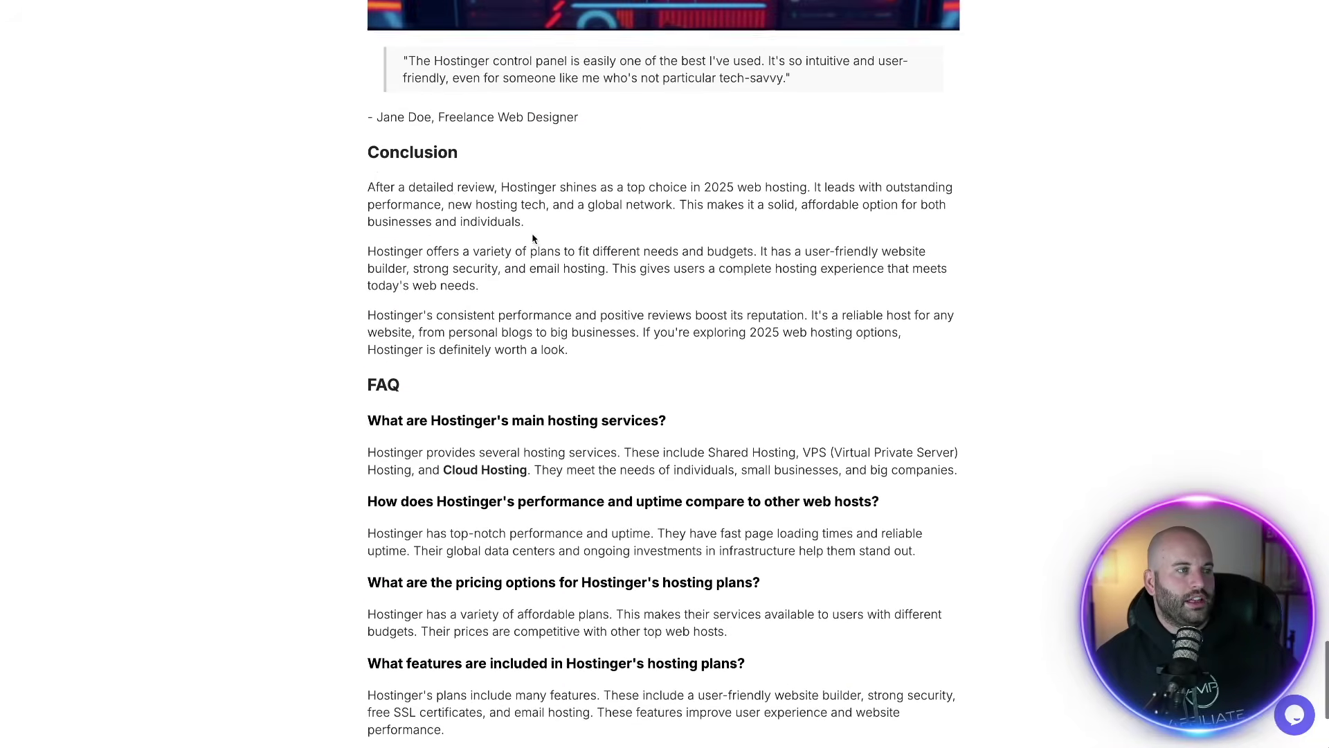
Review the article's Conclusion and FAQ sections.
{"action": "triple_click", "coordinate": [490, 163]}
{"action": "left_click", "coordinate": [468, 289]}
{"action": "scroll", "coordinate": [447, 277], "scroll_direction": "down", "scroll_amount": 3}
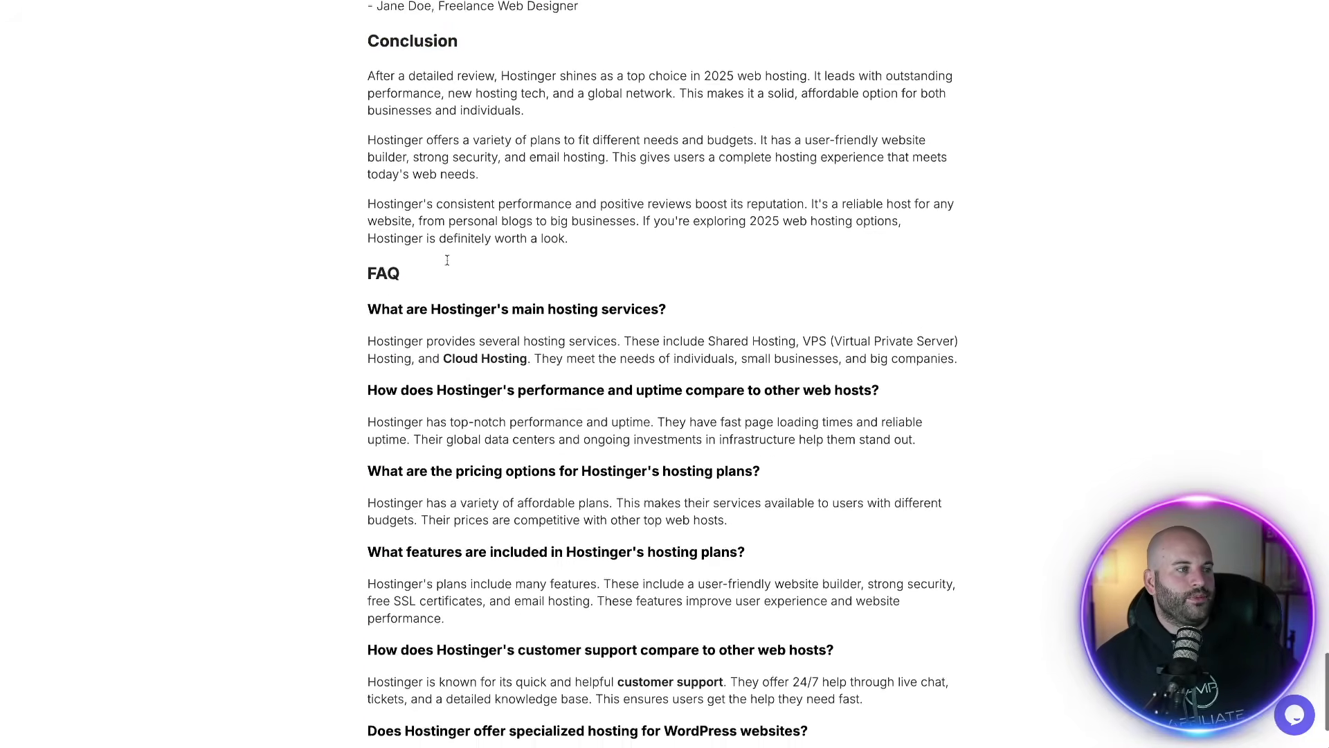
{"action": "left_click_drag", "start_coordinate": [380, 237], "coordinate": [718, 438]}
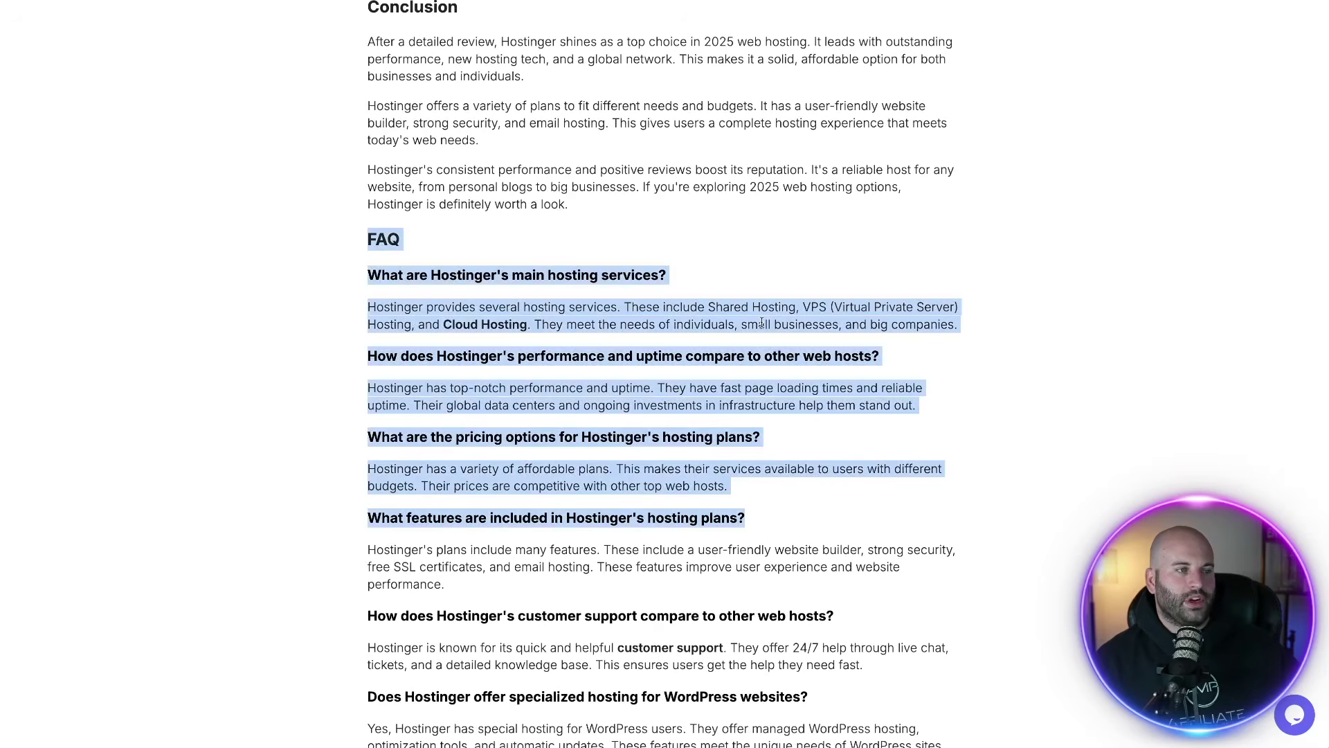
{"action": "left_click", "coordinate": [762, 322]}
Choose to publish the generated Hostinger review article.
{"action": "scroll", "coordinate": [644, 277], "scroll_direction": "up", "scroll_amount": 10}
{"action": "scroll", "coordinate": [652, 275], "scroll_direction": "up", "scroll_amount": 15}
{"action": "scroll", "coordinate": [648, 262], "scroll_direction": "up", "scroll_amount": 15}
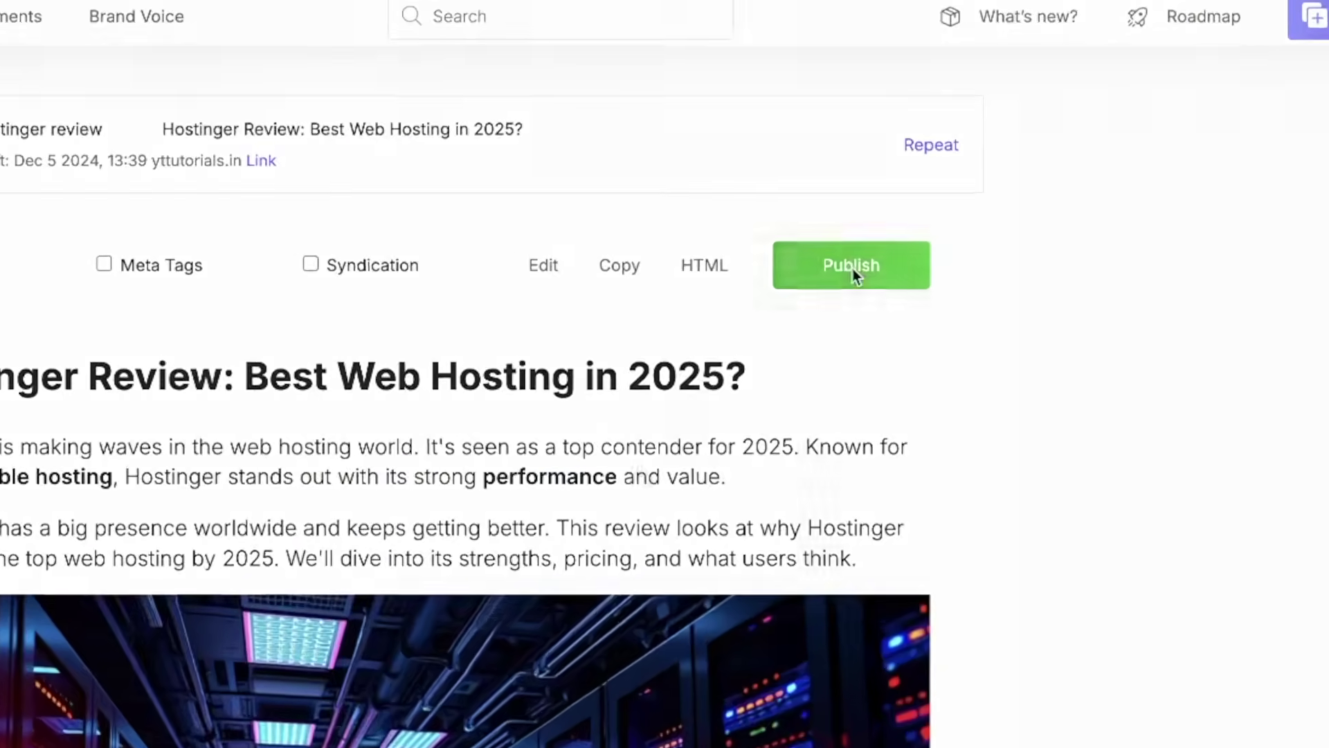
{"action": "left_click", "coordinate": [904, 169]}
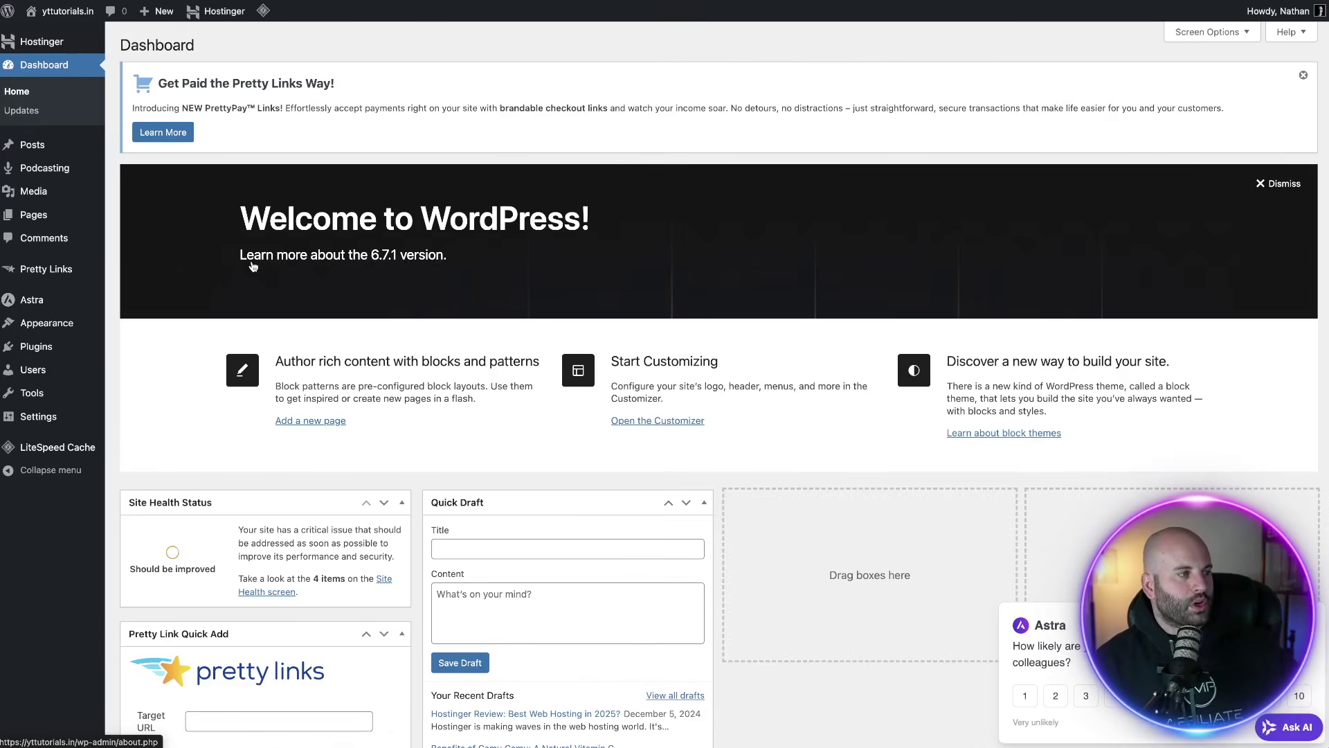
Switch to the WordPress dashboard, open the list of posts and preview the draft "Hostinger Review: Best Web Hosting in 2025?".
{"action": "mouse_move", "coordinate": [42, 146]}
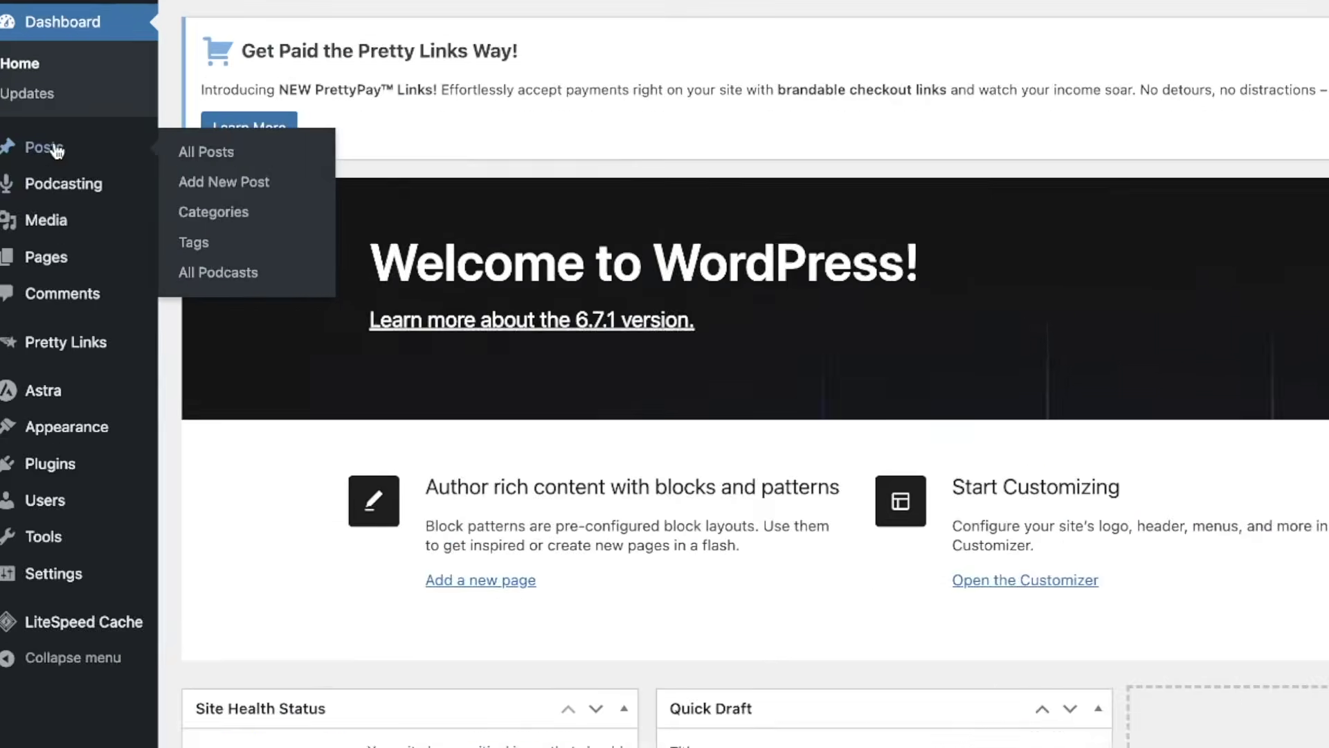
{"action": "left_click", "coordinate": [61, 151]}
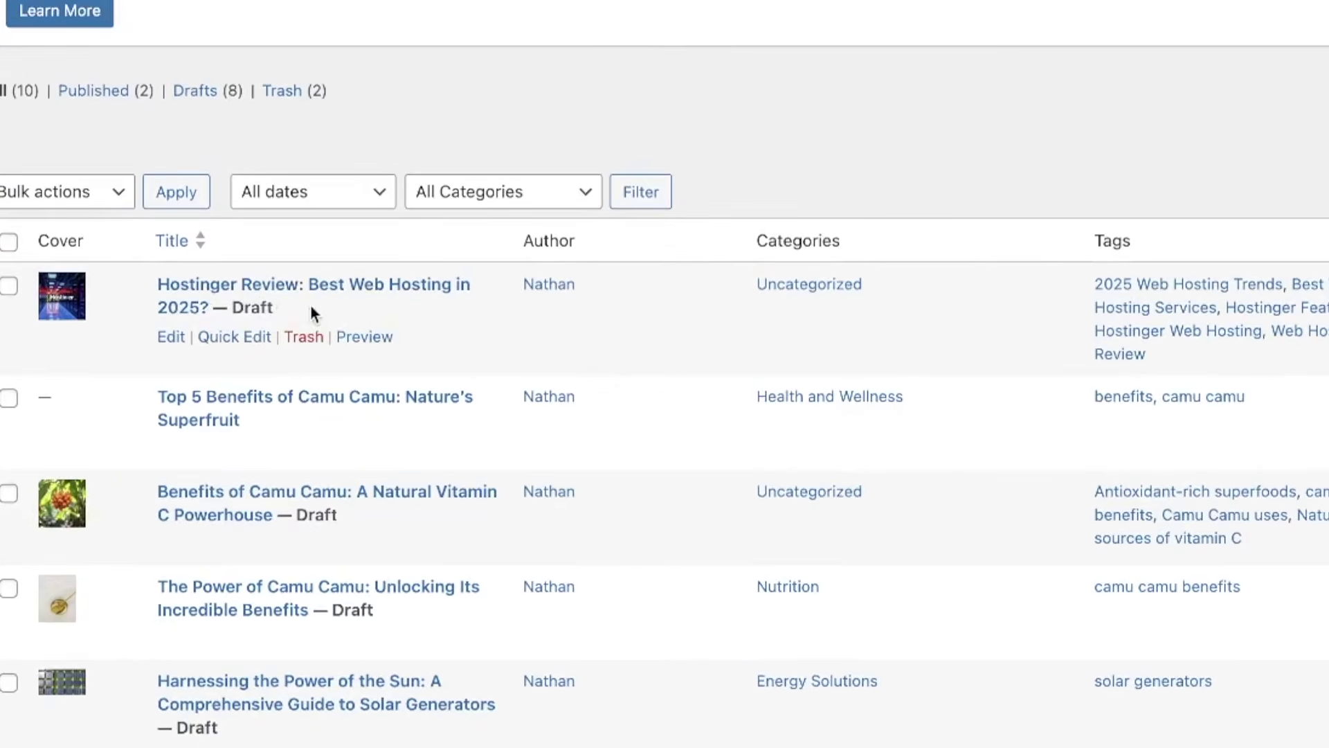
{"action": "left_click_drag", "start_coordinate": [285, 307], "coordinate": [238, 308]}
{"action": "left_click", "coordinate": [367, 338]}
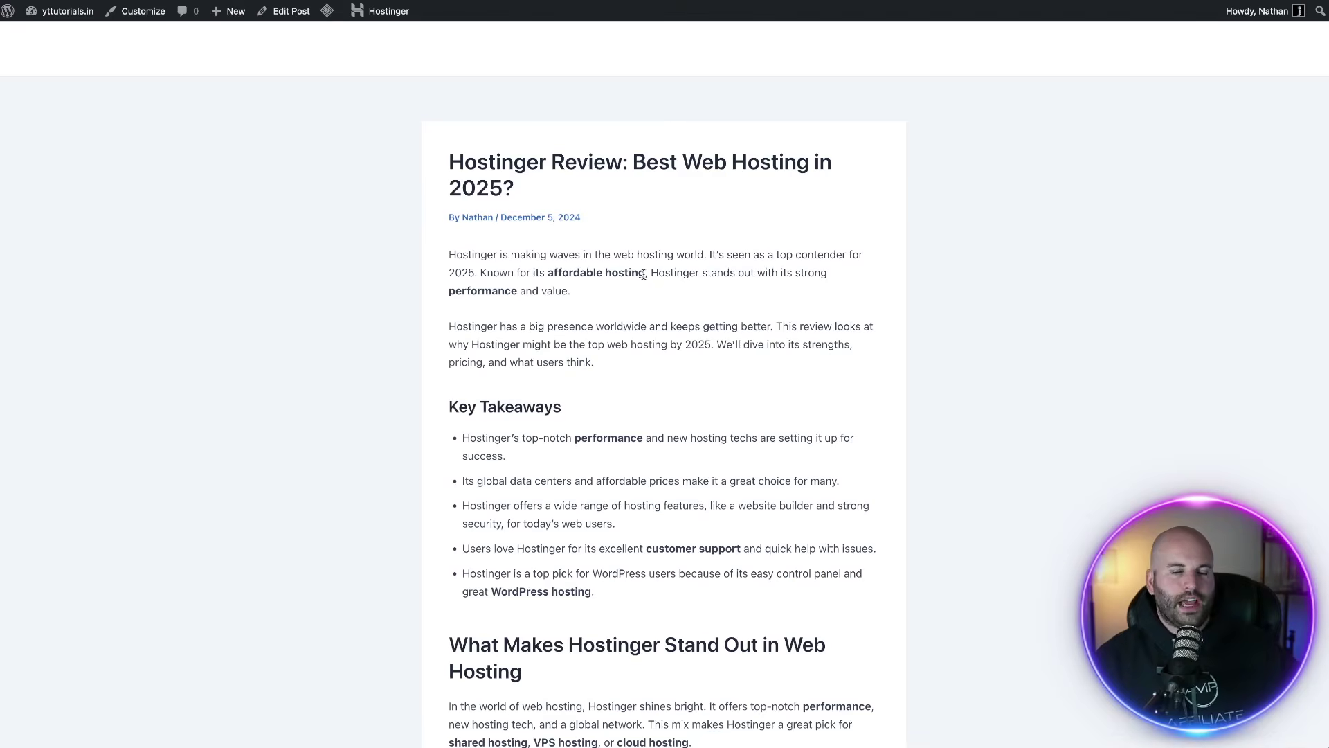
Look through the draft's full preview and inspect the article's content in the post editor.
{"action": "scroll", "coordinate": [643, 274], "scroll_direction": "down", "scroll_amount": 15}
{"action": "scroll", "coordinate": [623, 258], "scroll_direction": "down", "scroll_amount": 15}
{"action": "scroll", "coordinate": [622, 259], "scroll_direction": "down", "scroll_amount": 10}
{"action": "scroll", "coordinate": [622, 262], "scroll_direction": "up", "scroll_amount": 20}
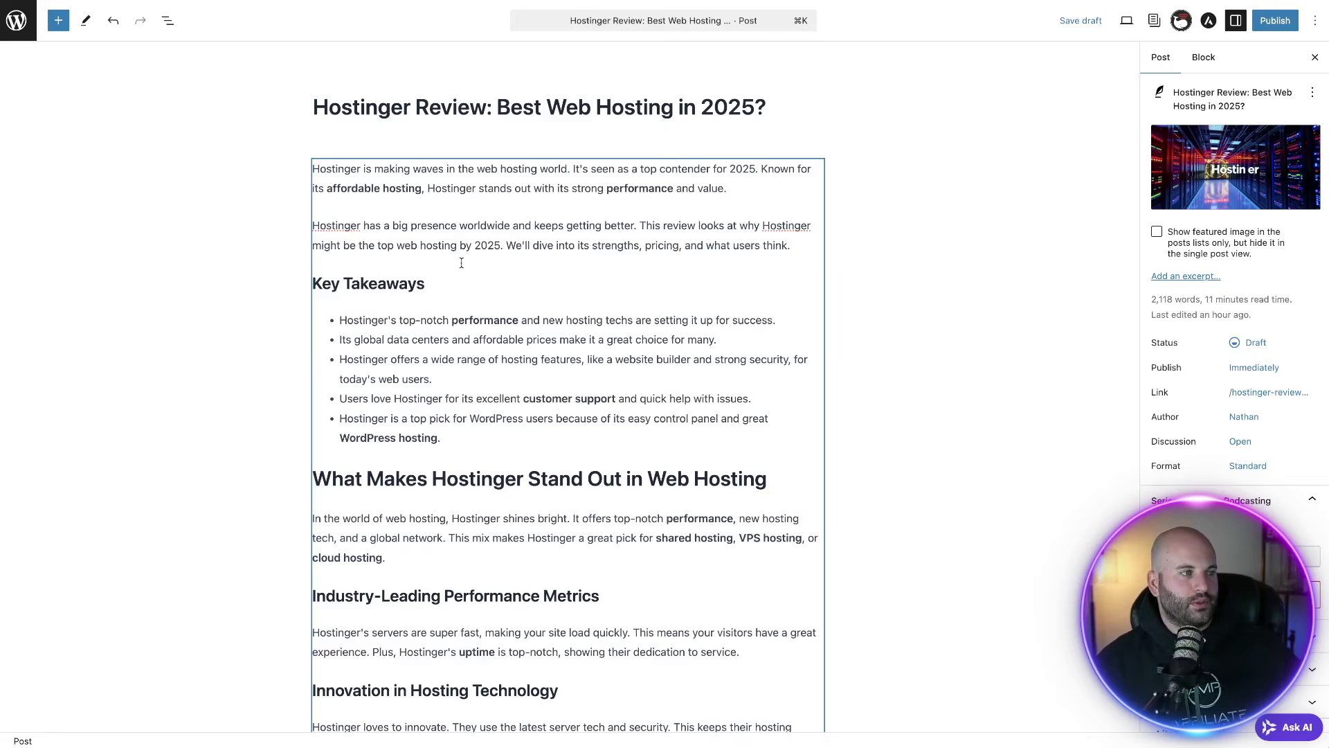
{"action": "left_click", "coordinate": [490, 261]}
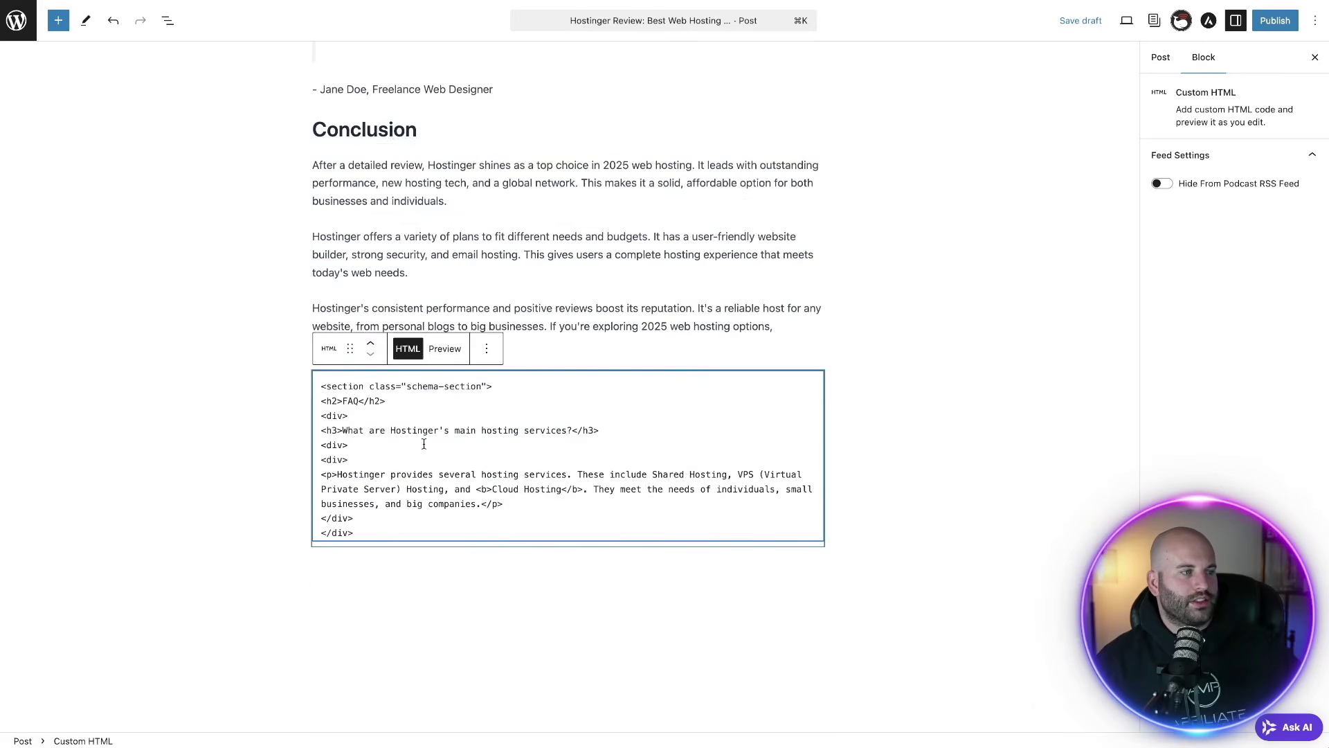
Delete the Custom HTML block containing the FAQ section below the article's Conclusion.
{"action": "left_click", "coordinate": [487, 349]}
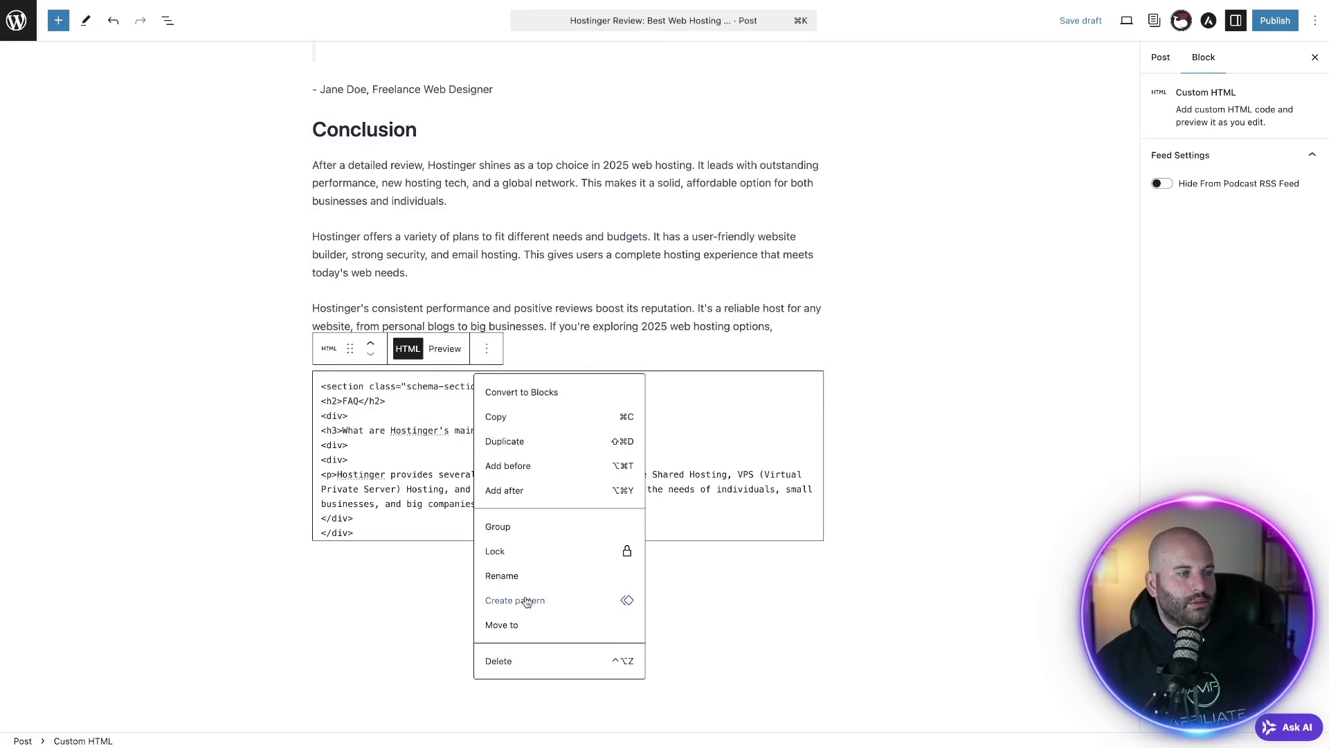
{"action": "left_click", "coordinate": [507, 662]}
{"action": "left_click", "coordinate": [280, 294]}
Insert a button reading "Get Hostinger HERE" below the paragraph under "What Makes Hostinger Stand Out in Web Hosting".
{"action": "scroll", "coordinate": [306, 288], "scroll_direction": "up", "scroll_amount": 20}
{"action": "scroll", "coordinate": [454, 331], "scroll_direction": "down", "scroll_amount": 5}
{"action": "scroll", "coordinate": [447, 328], "scroll_direction": "down", "scroll_amount": 2}
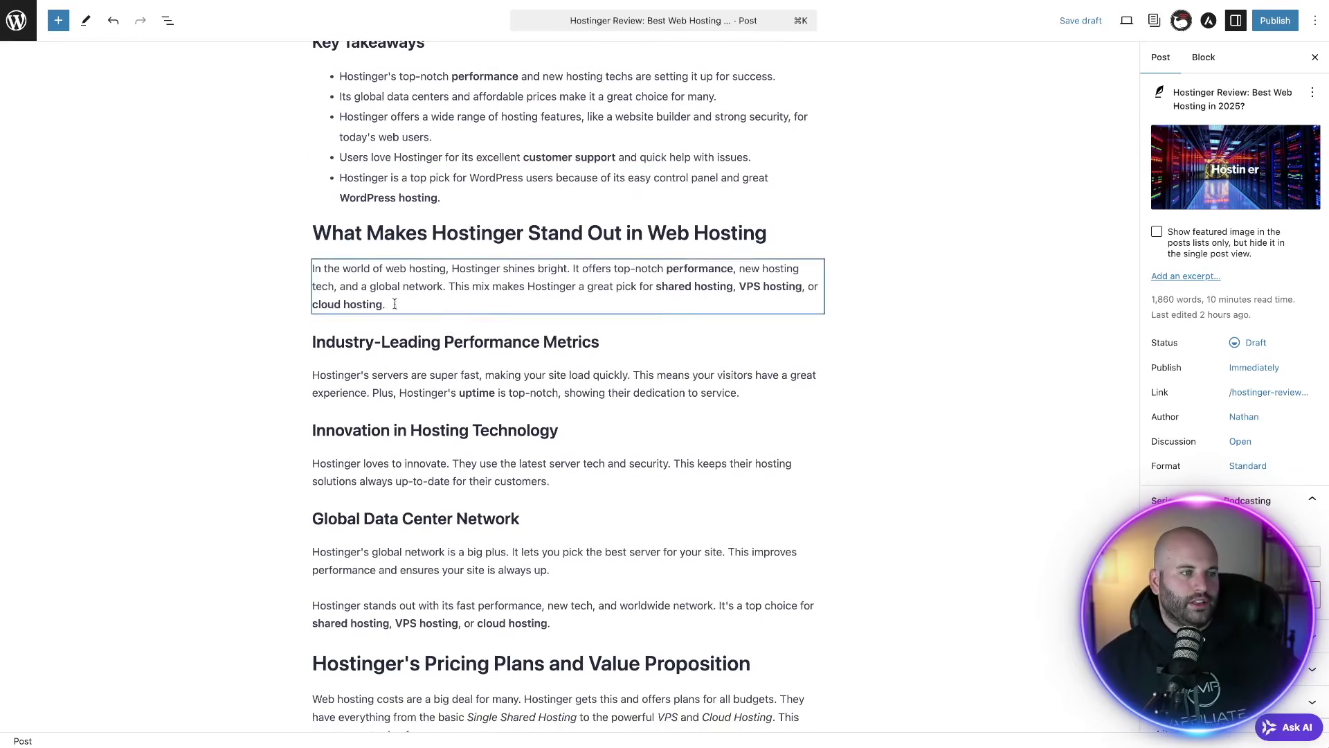
{"action": "scroll", "coordinate": [443, 311], "scroll_direction": "down", "scroll_amount": 2}
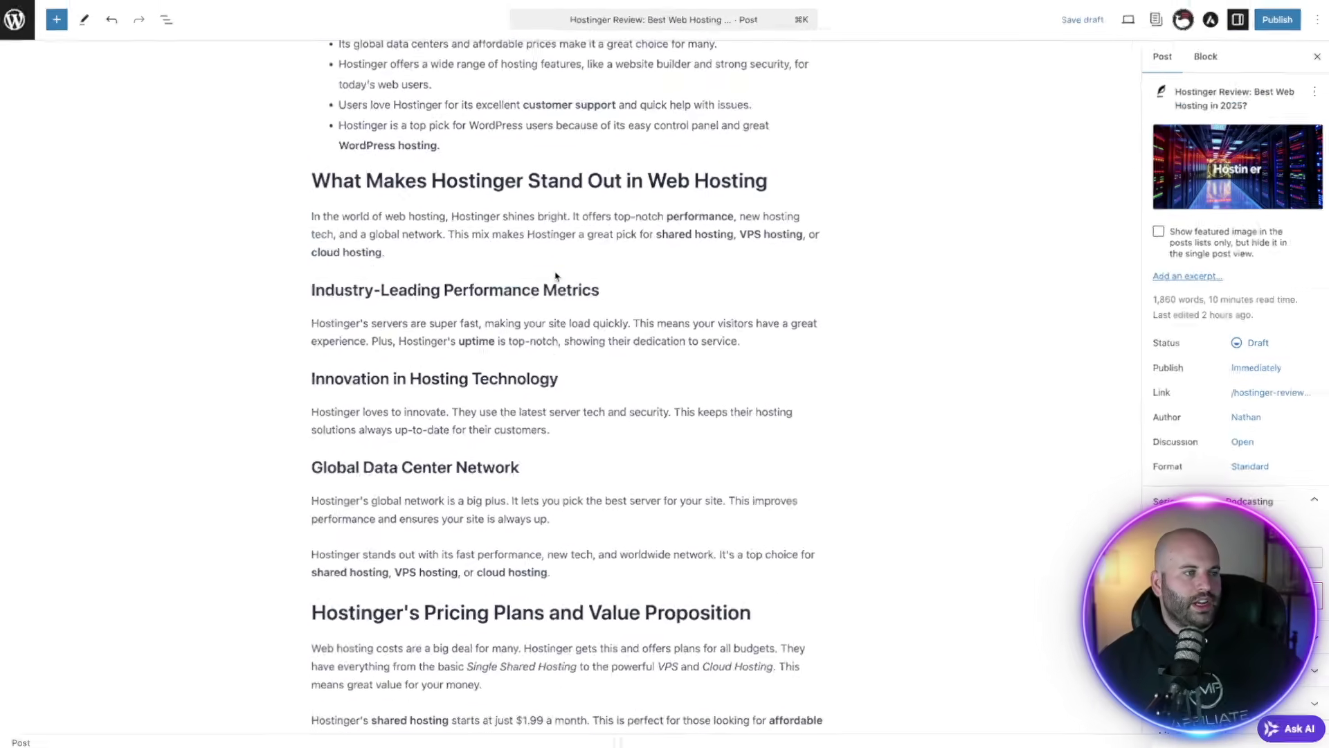
{"action": "left_click", "coordinate": [569, 271]}
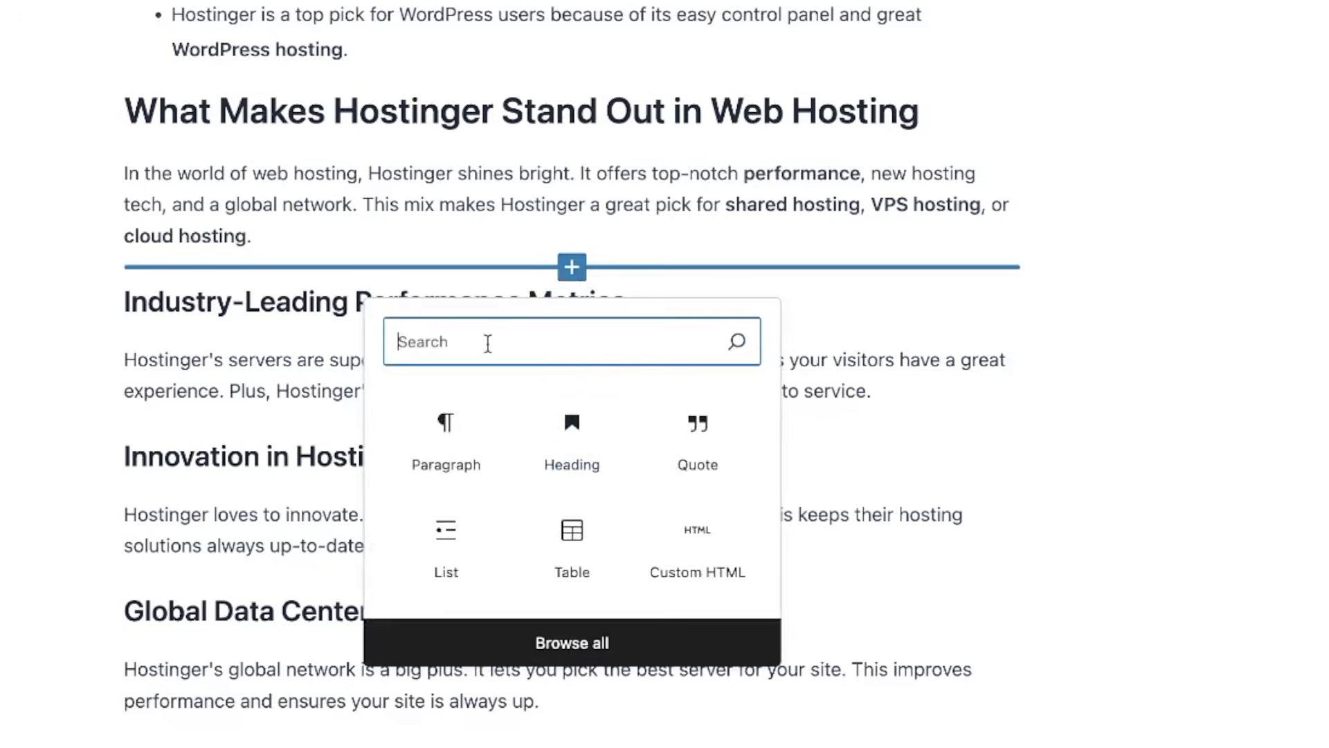
{"action": "type", "text": "butt"}
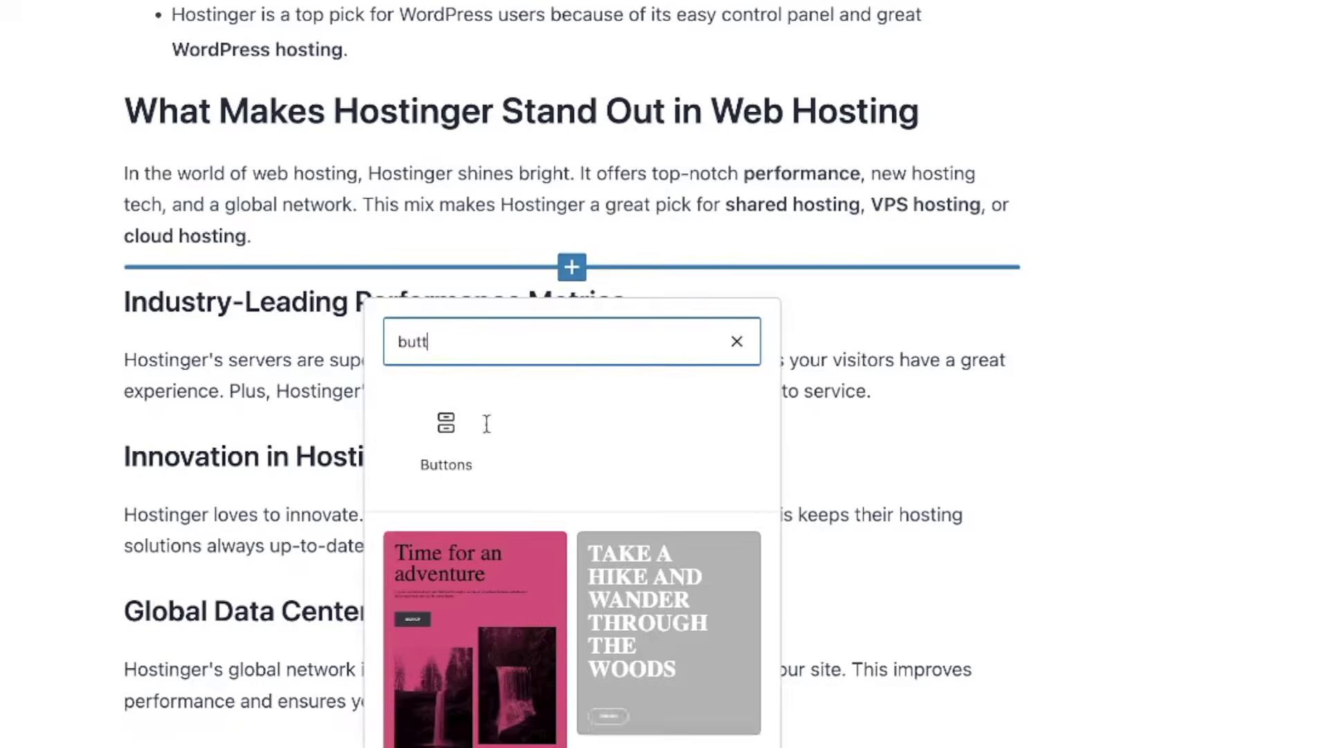
{"action": "left_click", "coordinate": [435, 420]}
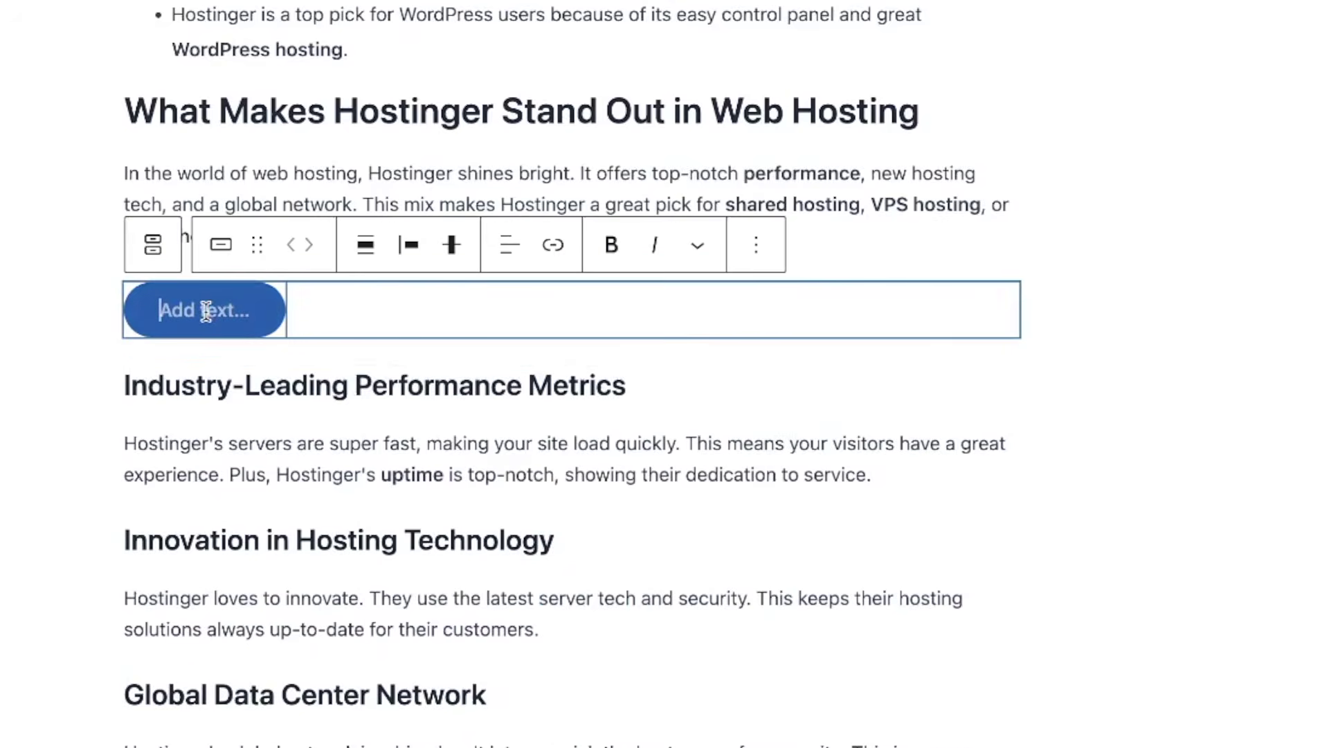
{"action": "type", "text": "Get"}
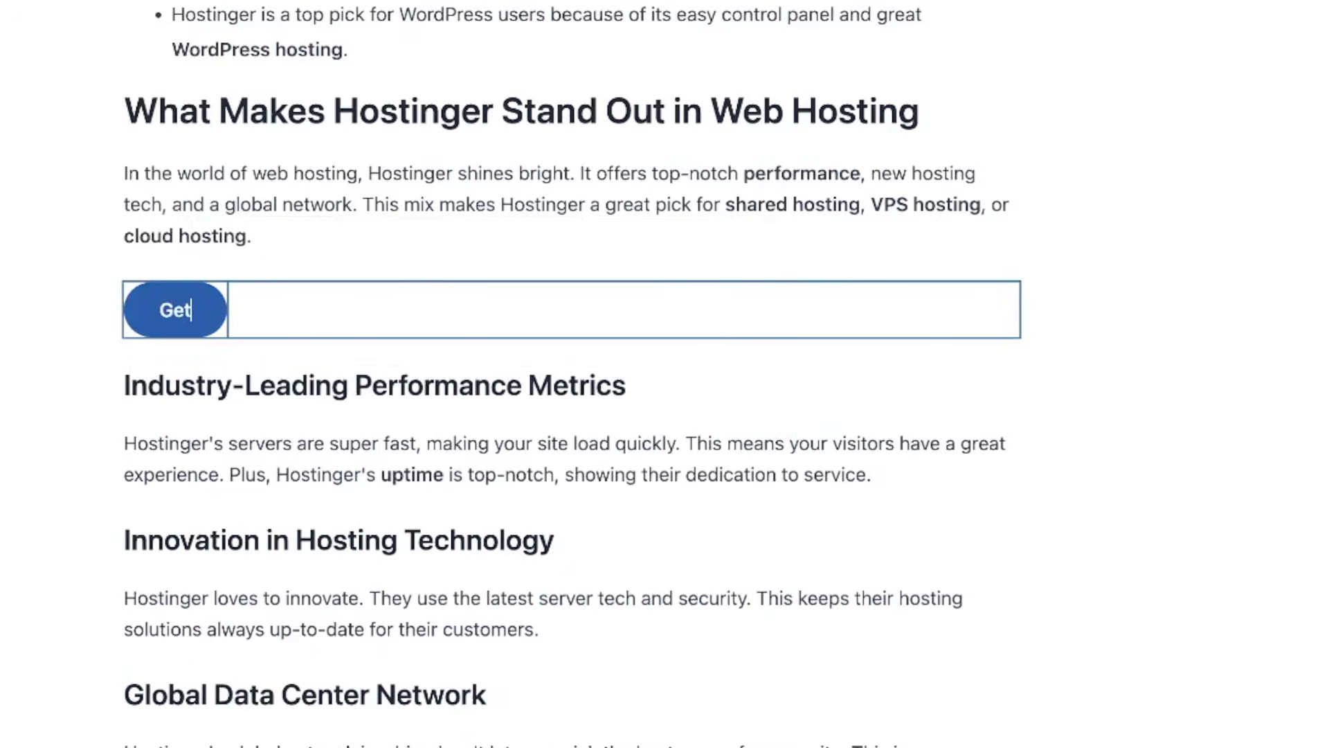
{"action": "type", "text": " Hostinger HERE"}
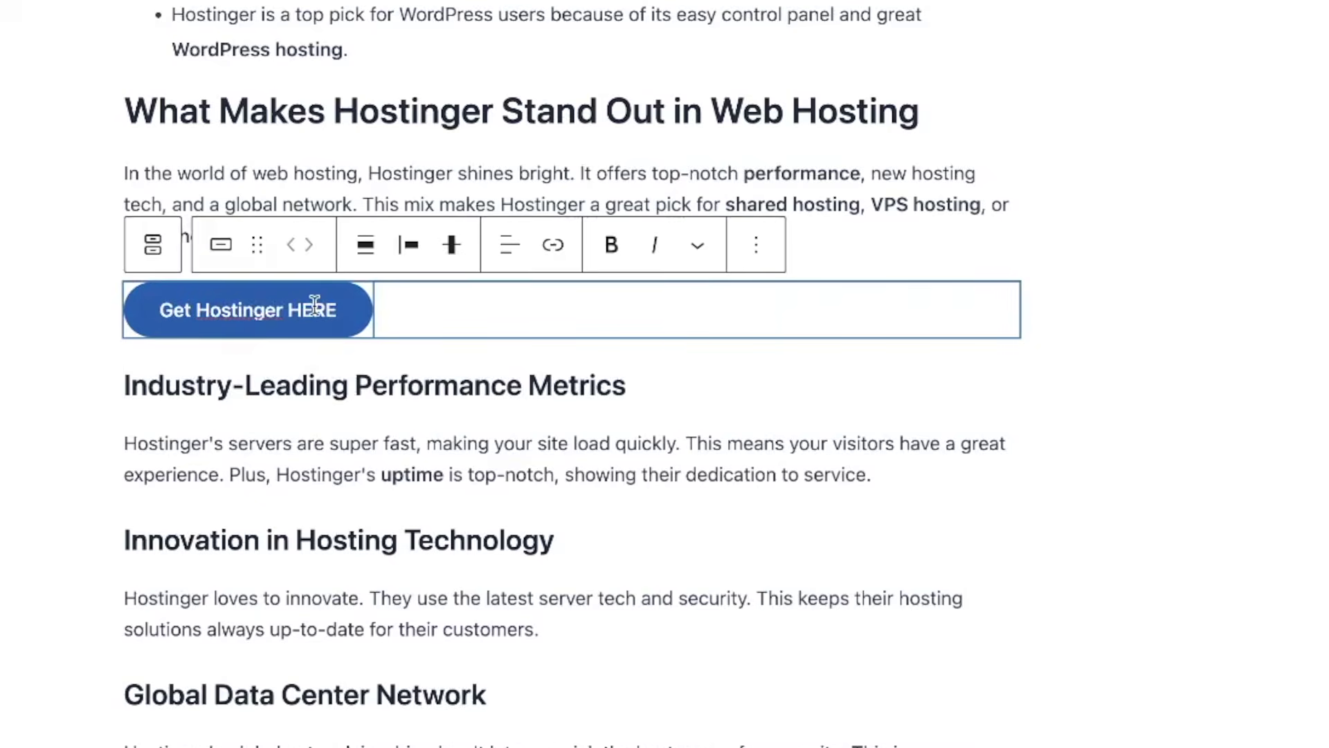
{"action": "left_click", "coordinate": [553, 246]}
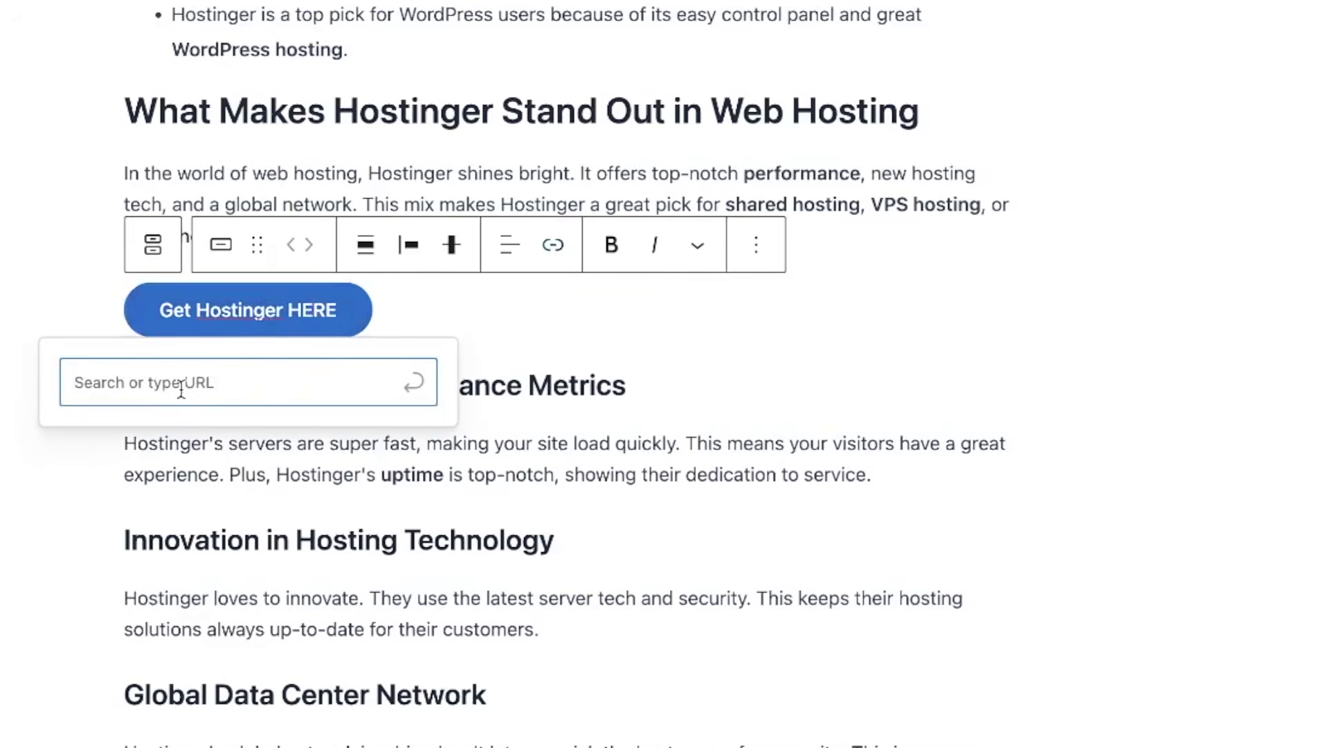
{"action": "type", "text": "h"}
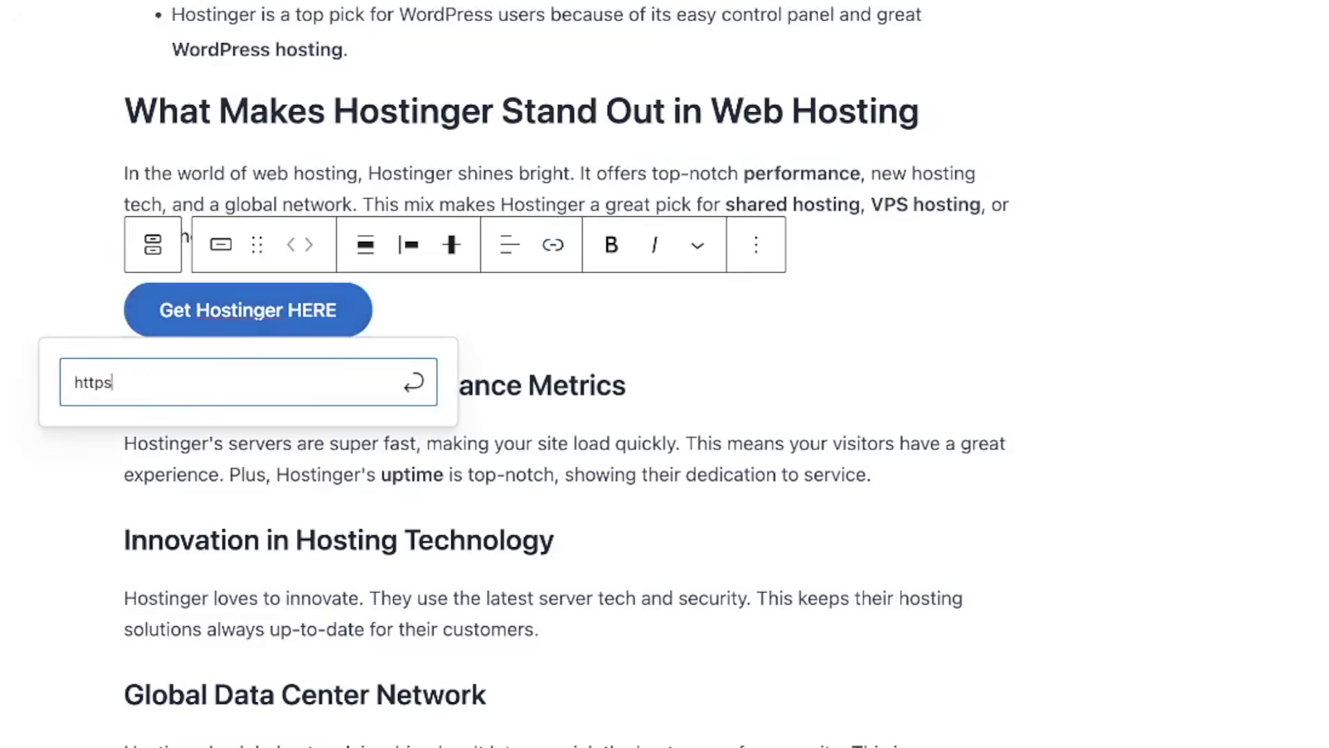
{"action": "type", "text": "ttps"}
{"action": "key", "text": "ctrl+a"}
{"action": "type", "text": "https://freedominfluencer.com/hostinger"}
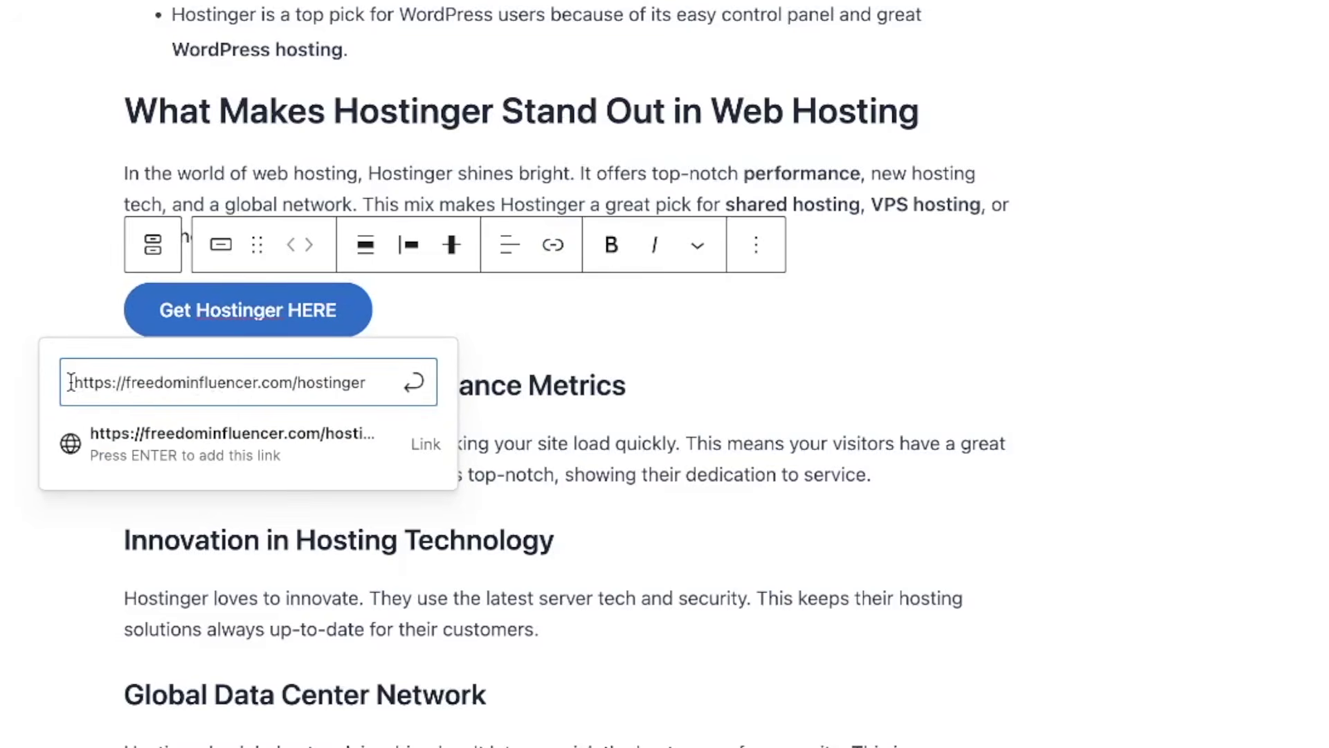
{"action": "left_click_drag", "start_coordinate": [82, 381], "coordinate": [377, 381]}
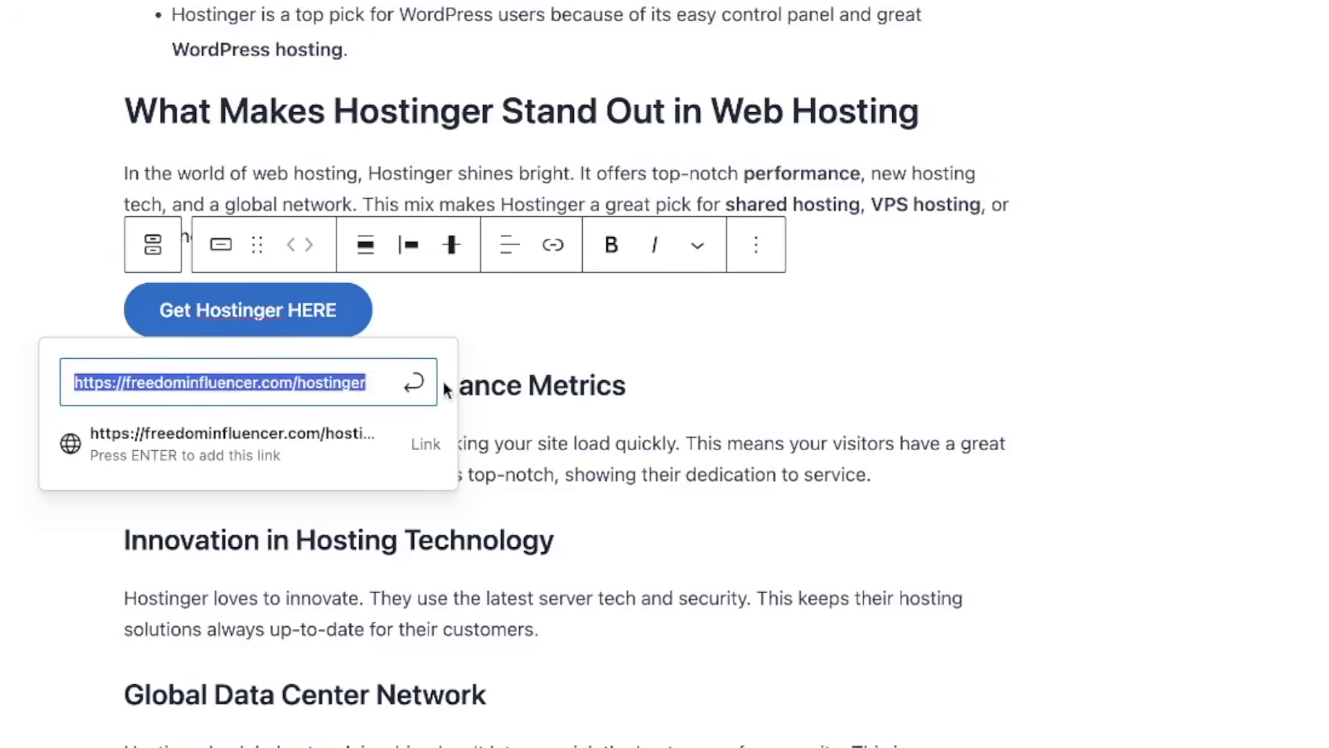
{"action": "left_click", "coordinate": [414, 382]}
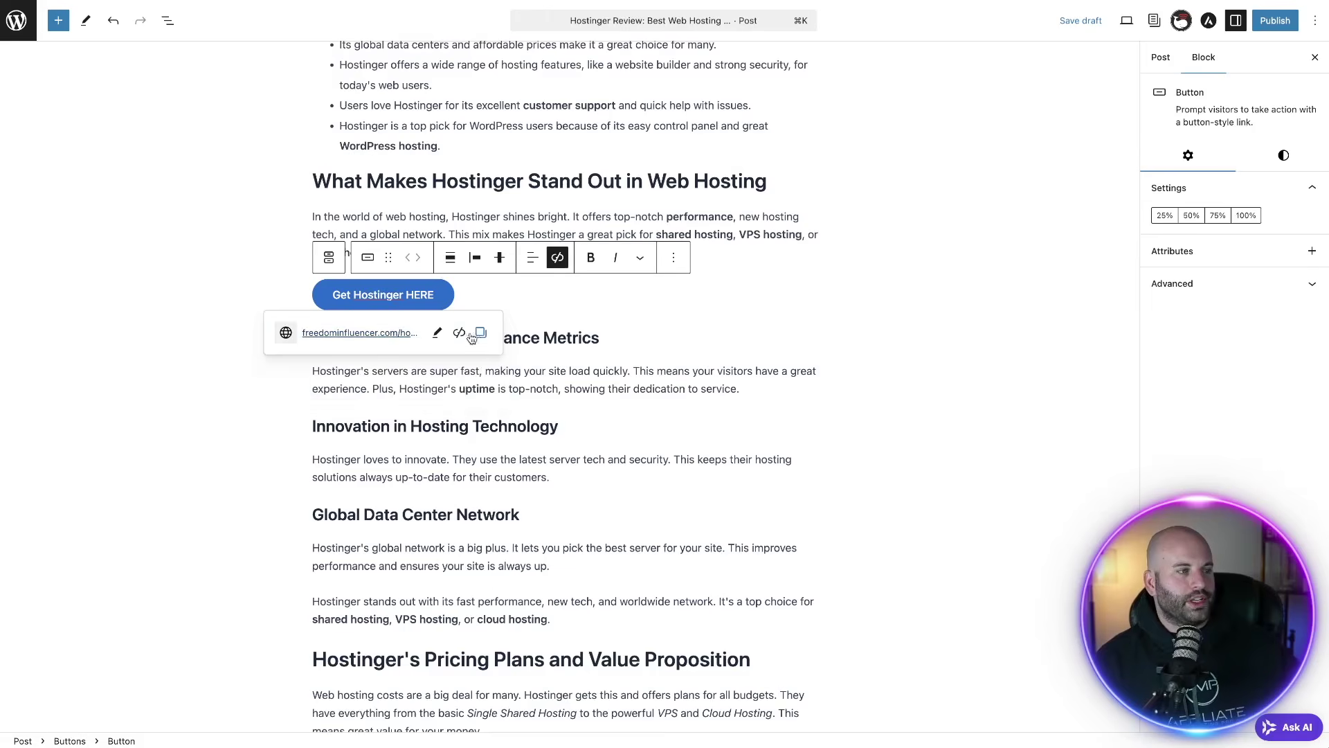
{"action": "left_click", "coordinate": [251, 263]}
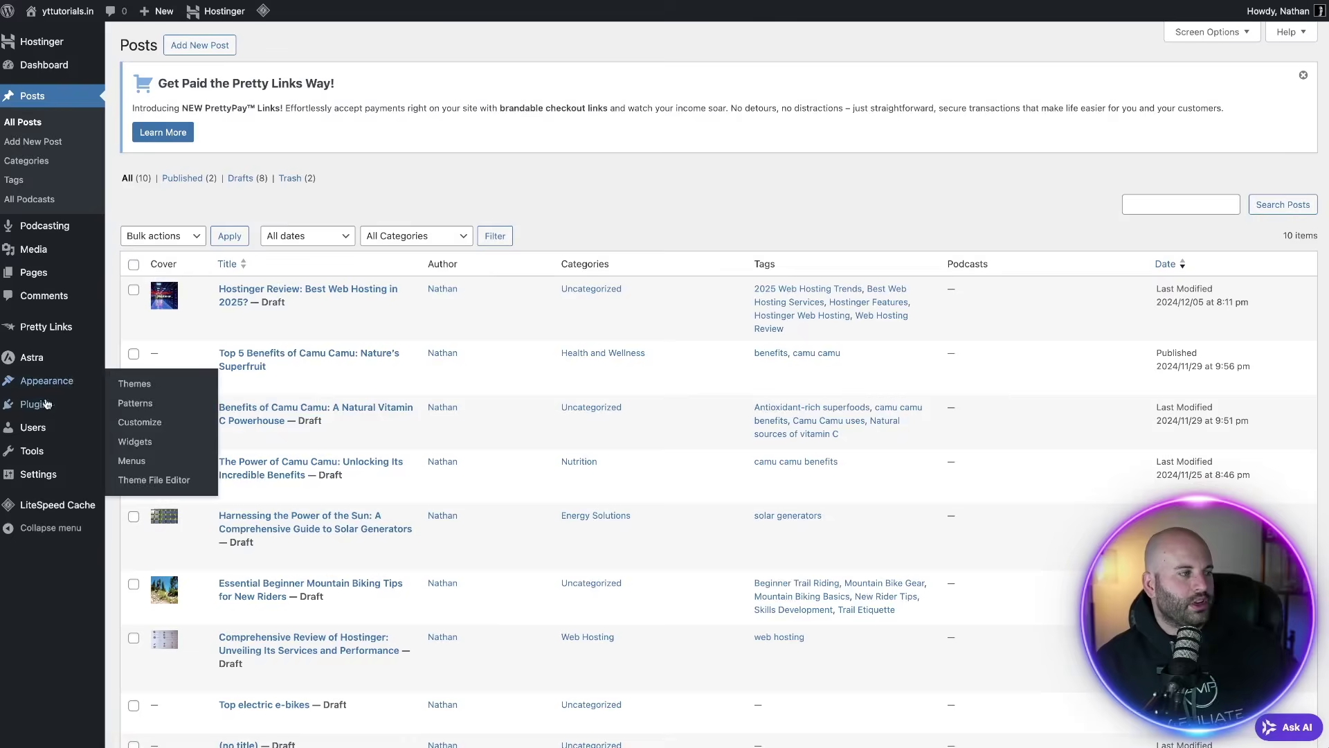
Go to the page for adding new WordPress plugins and search it for "pretty links".
{"action": "mouse_move", "coordinate": [45, 403]}
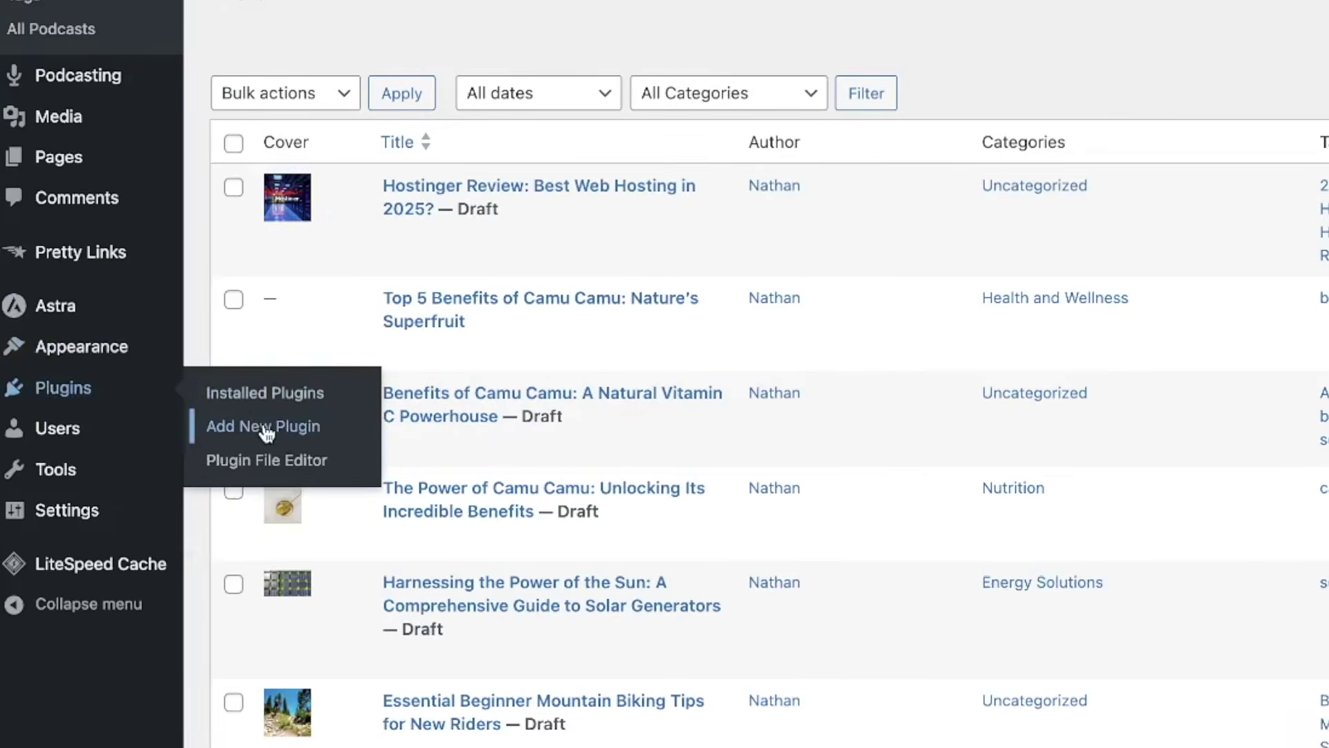
{"action": "left_click", "coordinate": [267, 428]}
{"action": "left_click", "coordinate": [1003, 184]}
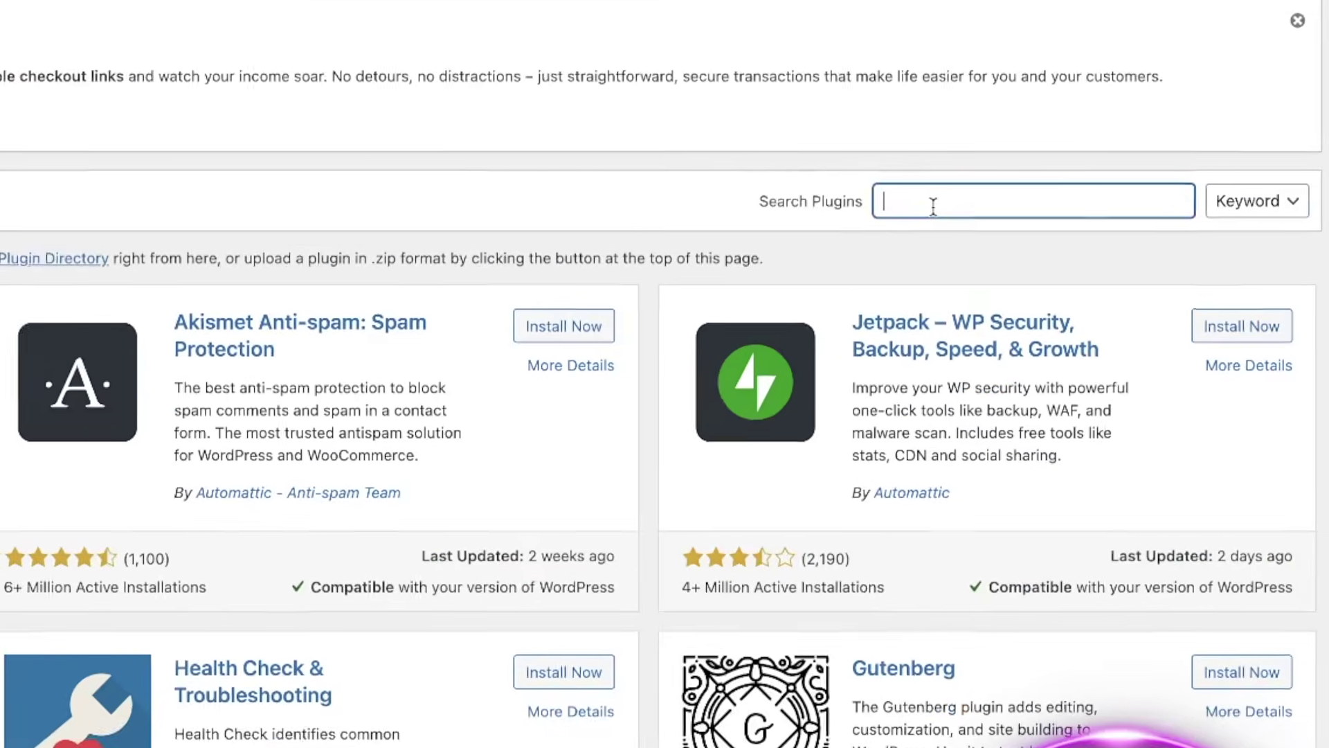
{"action": "type", "text": "pretty links"}
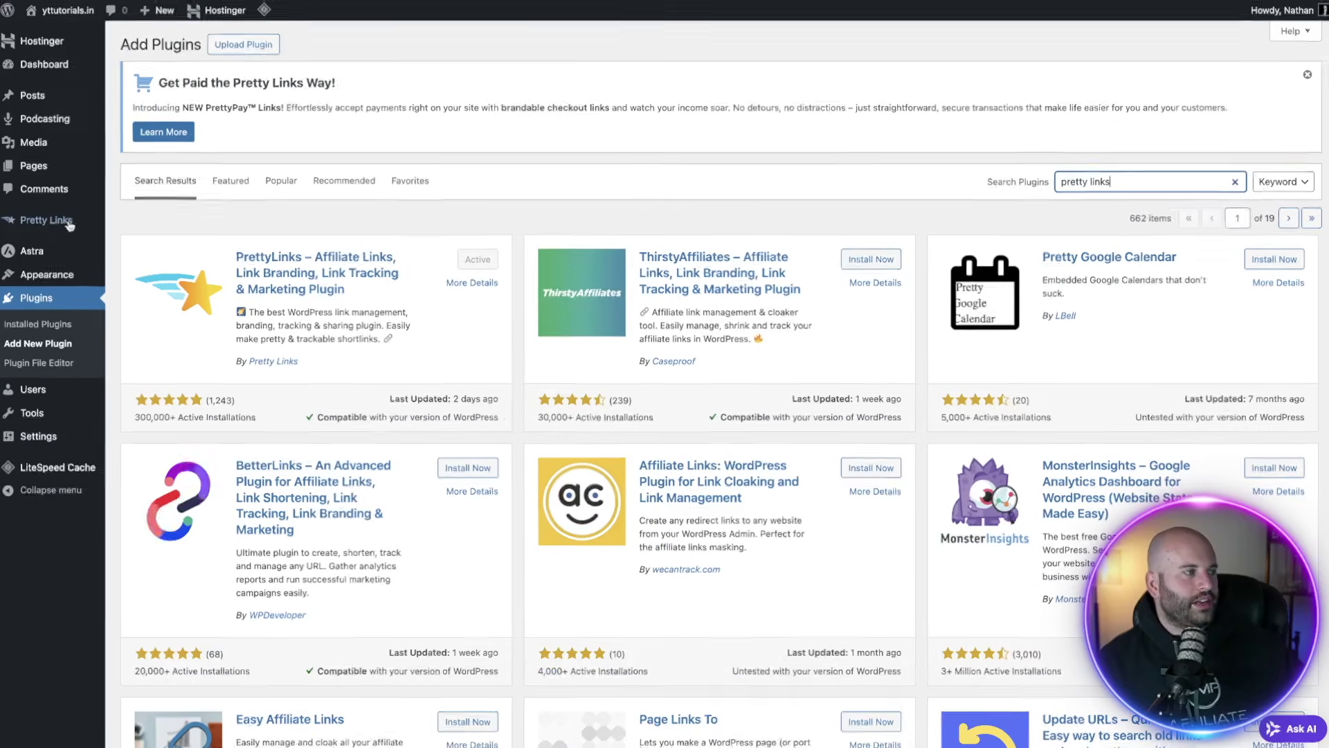
Open the Pretty Links list and start a new pretty link titled "Hostinger".
{"action": "mouse_move", "coordinate": [55, 213]}
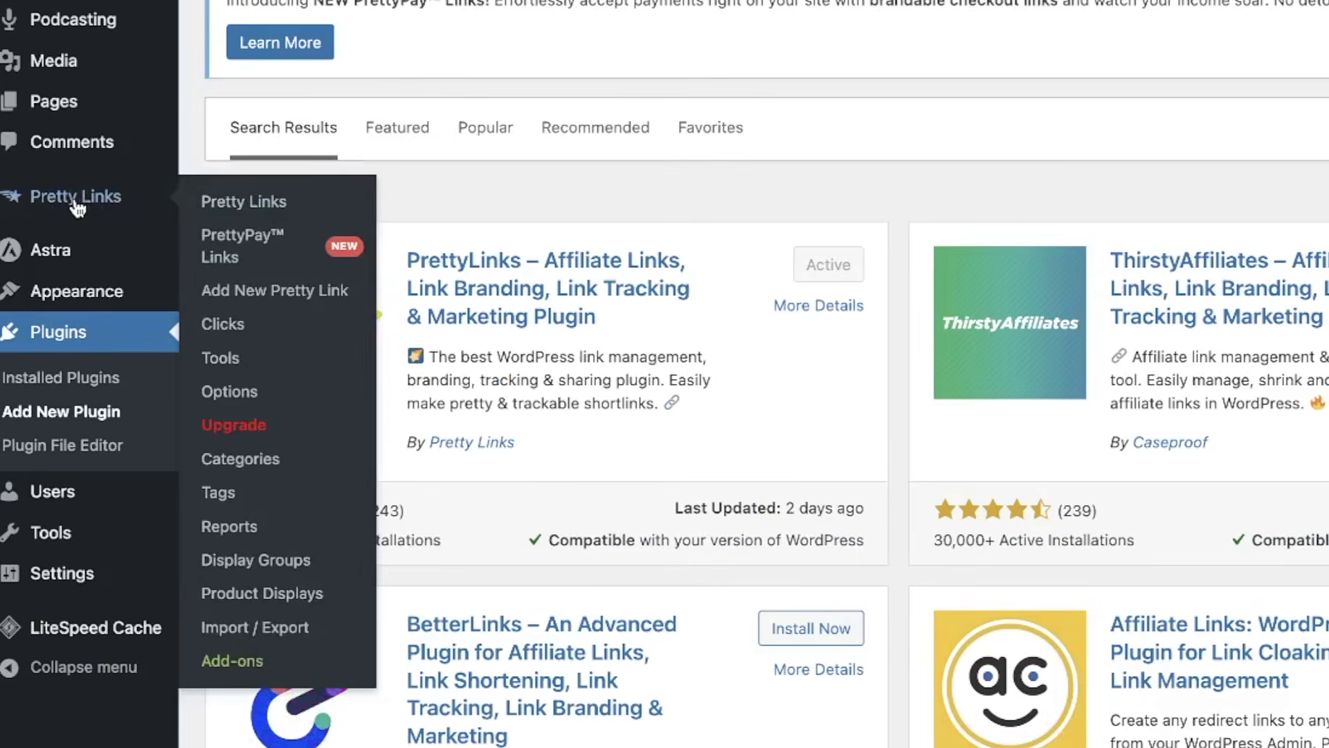
{"action": "left_click", "coordinate": [248, 202]}
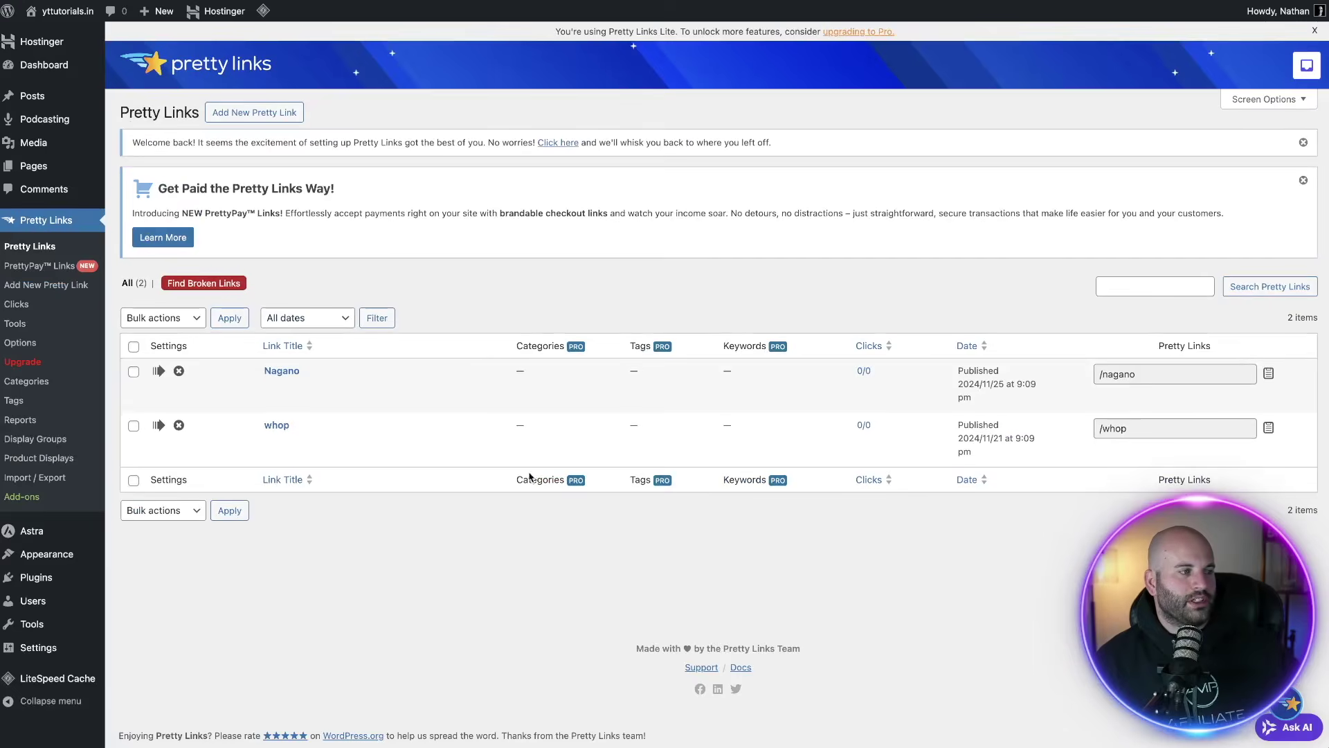
{"action": "left_click", "coordinate": [250, 113]}
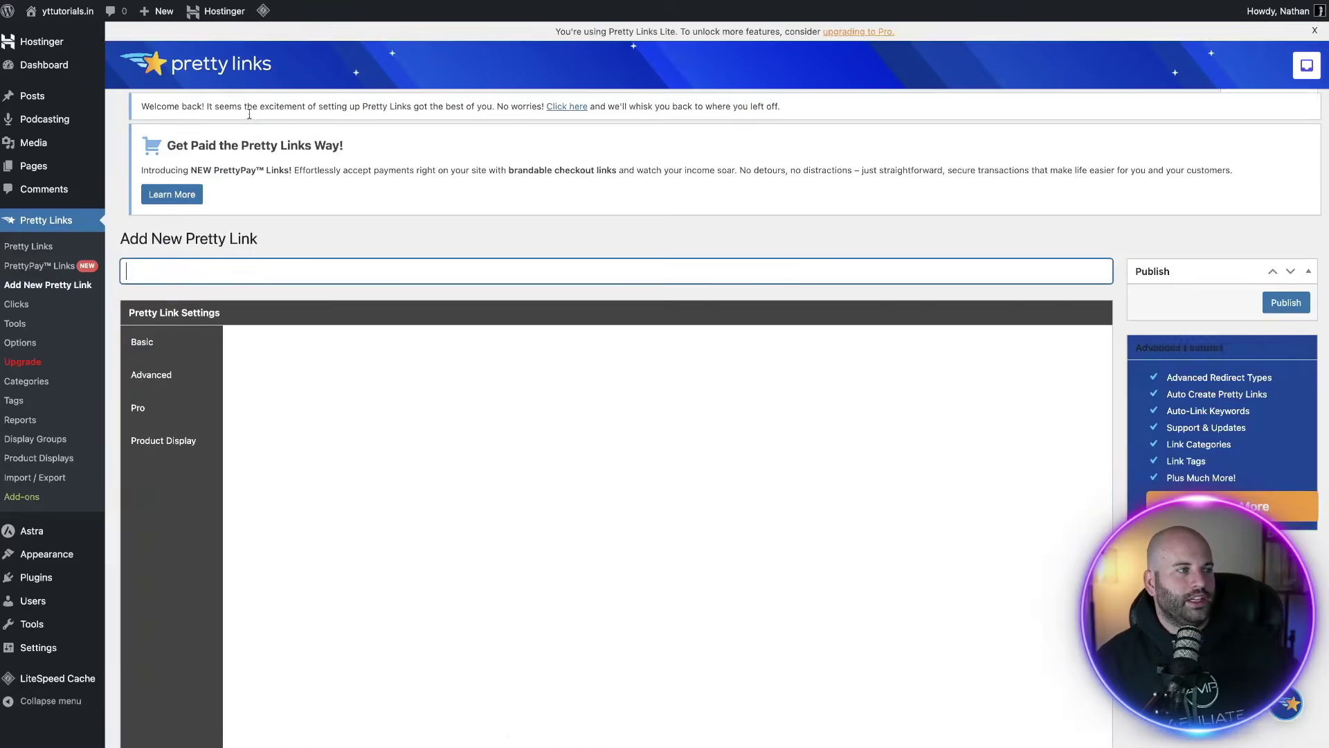
{"action": "type", "text": "Hostinger"}
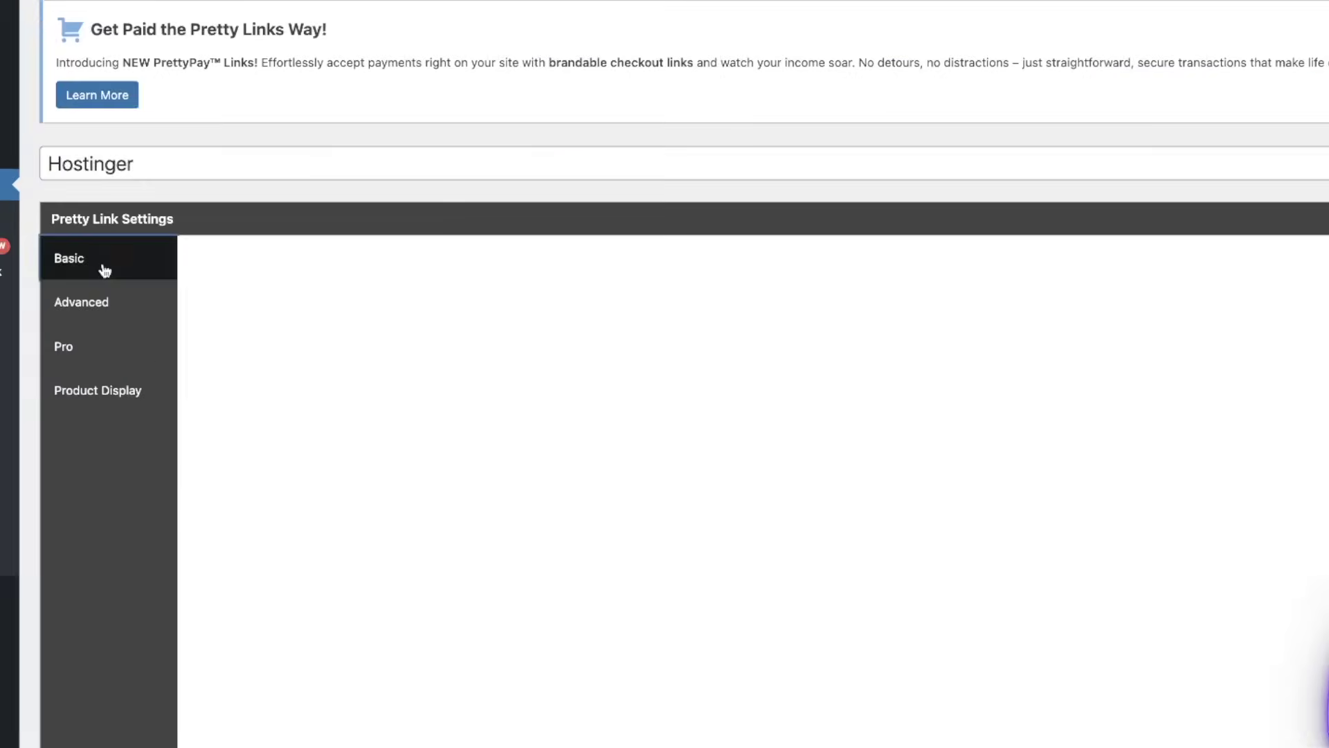
Set the new pretty link's slug to "hostinger" in its basic settings and update the link.
{"action": "left_click", "coordinate": [171, 364]}
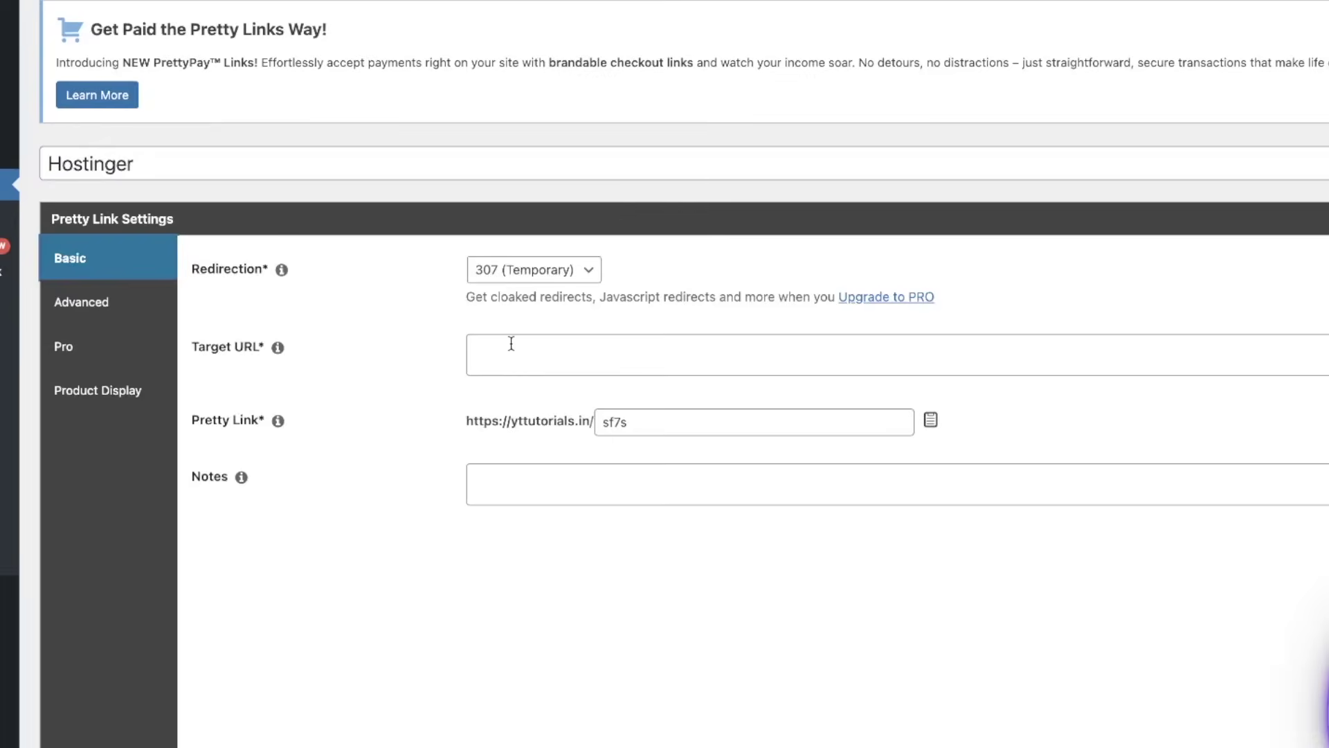
{"action": "scroll", "coordinate": [511, 343], "scroll_direction": "down", "scroll_amount": 2}
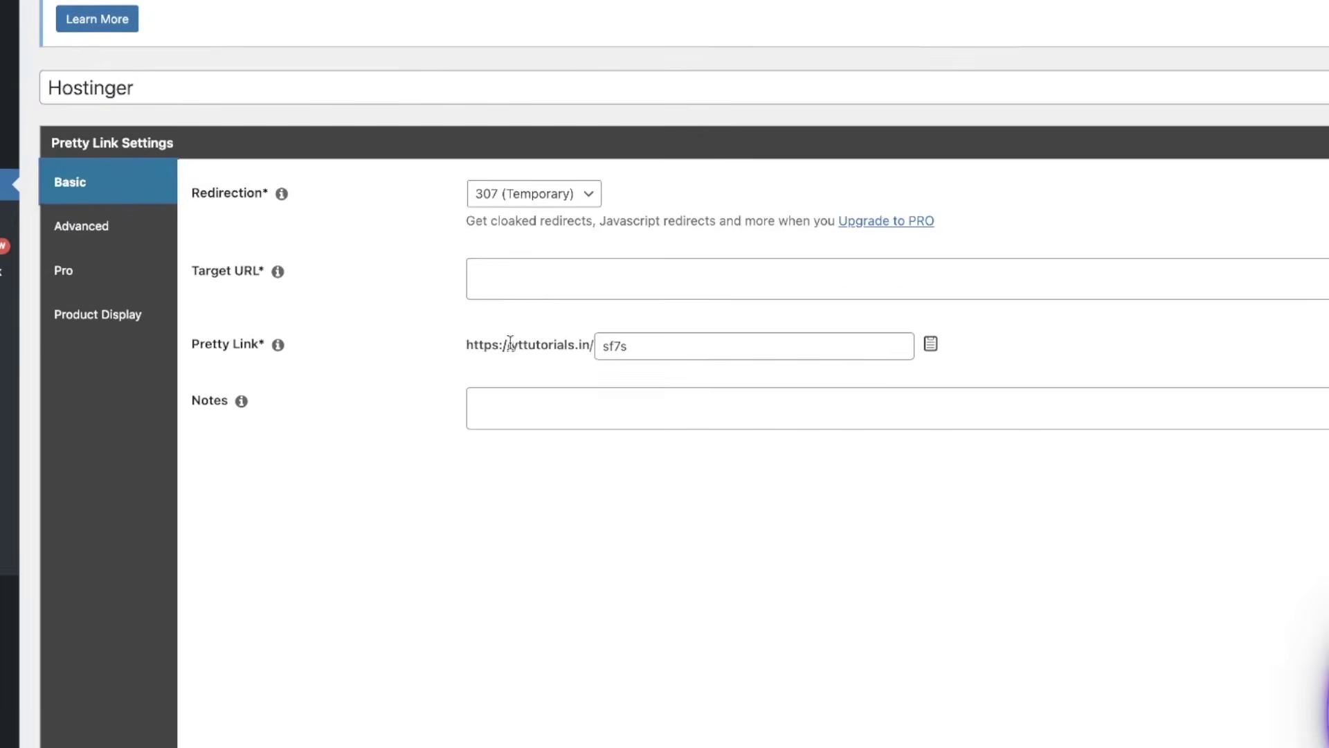
{"action": "left_click", "coordinate": [502, 279]}
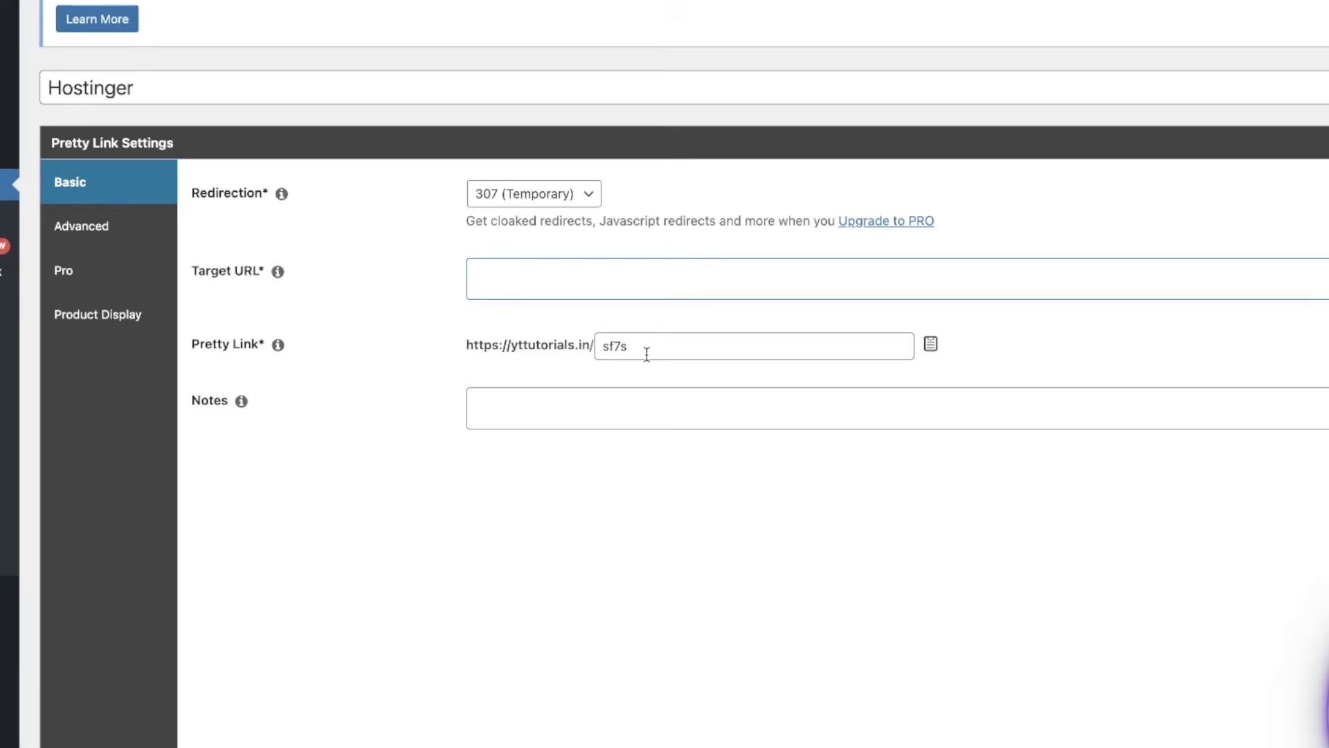
{"action": "left_click_drag", "start_coordinate": [655, 345], "coordinate": [529, 339]}
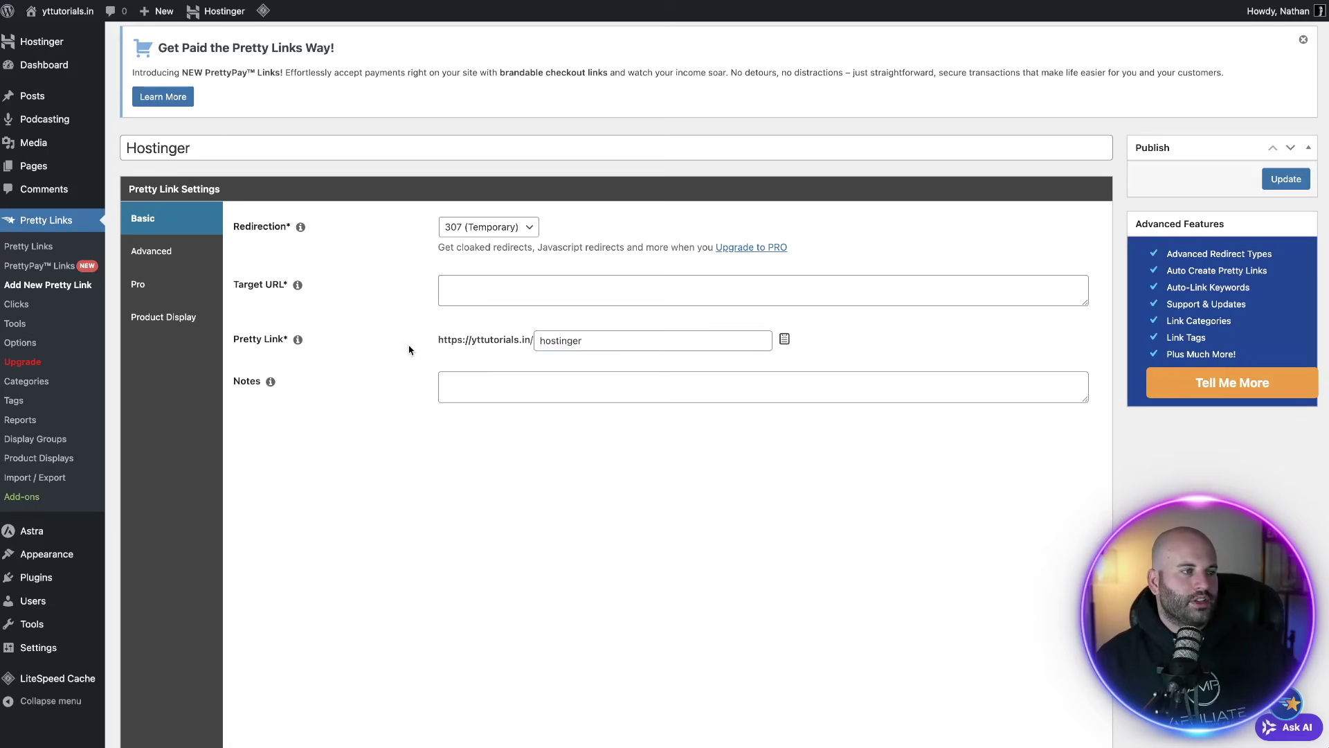
{"action": "left_click_drag", "start_coordinate": [444, 347], "coordinate": [609, 369]}
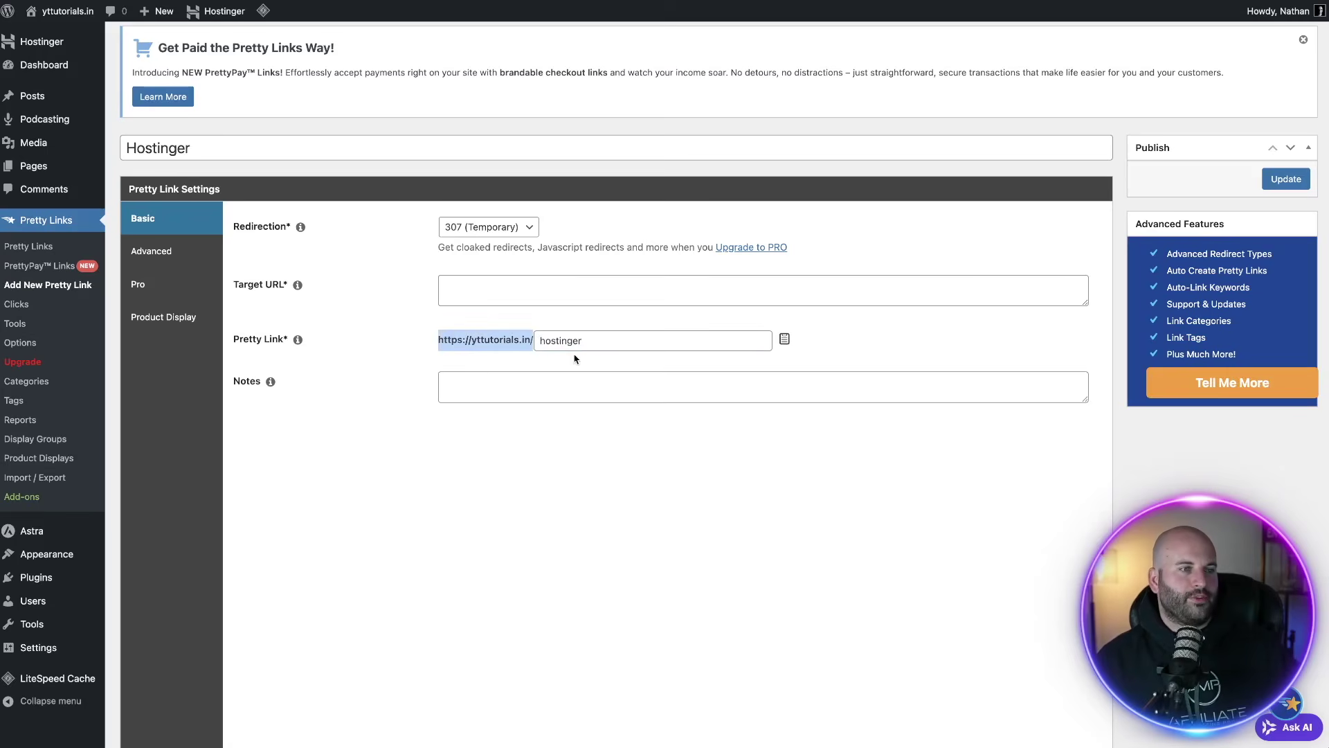
{"action": "left_click", "coordinate": [1223, 192]}
{"action": "left_click", "coordinate": [1284, 186]}
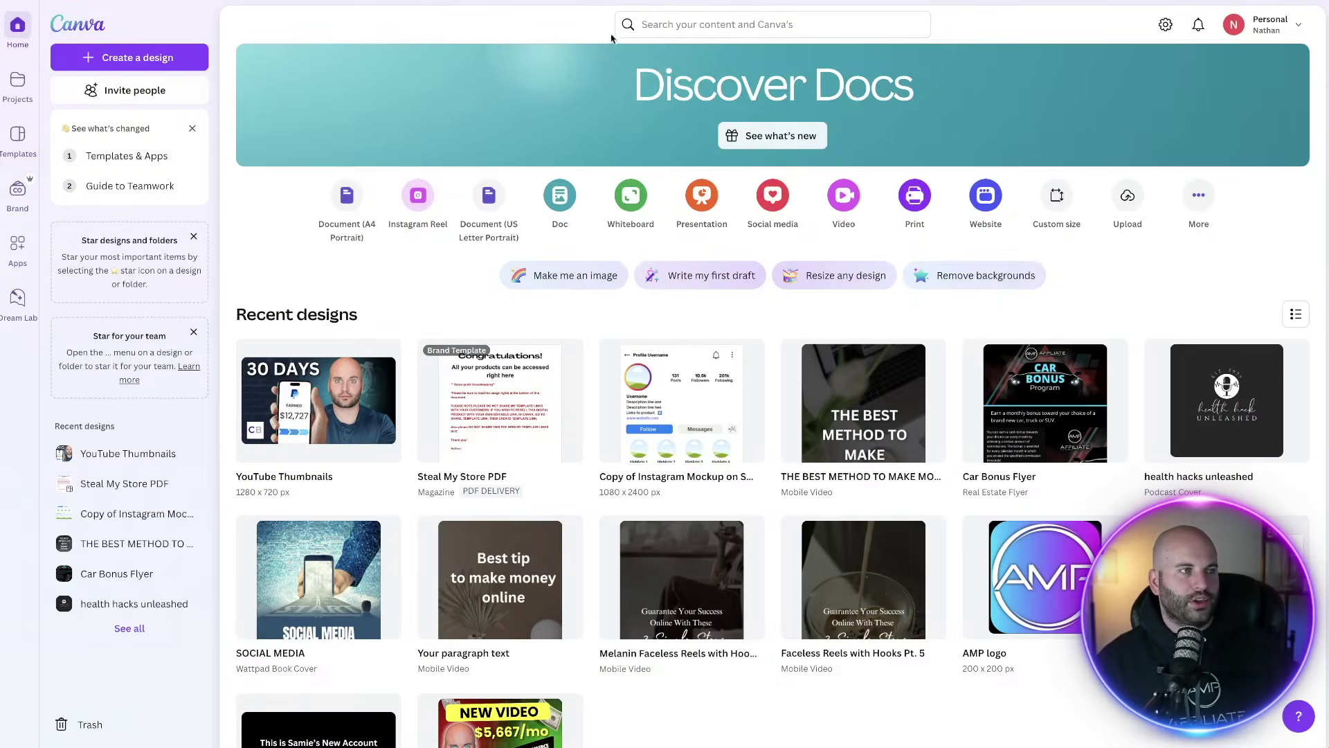
Switch to Canva, search for "pinterest" and open the Pinterest Pin (1000 × 1500 px) templates.
{"action": "left_click", "coordinate": [686, 24]}
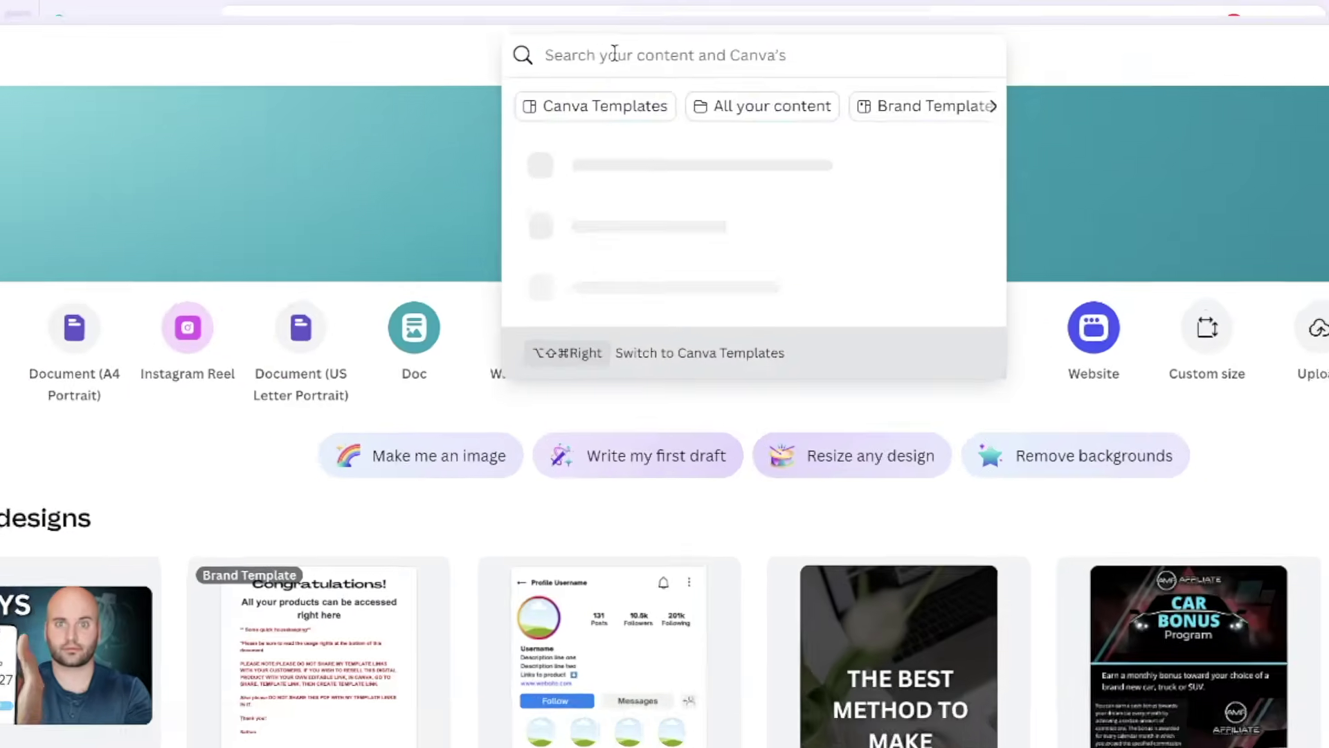
{"action": "type", "text": "pinterest"}
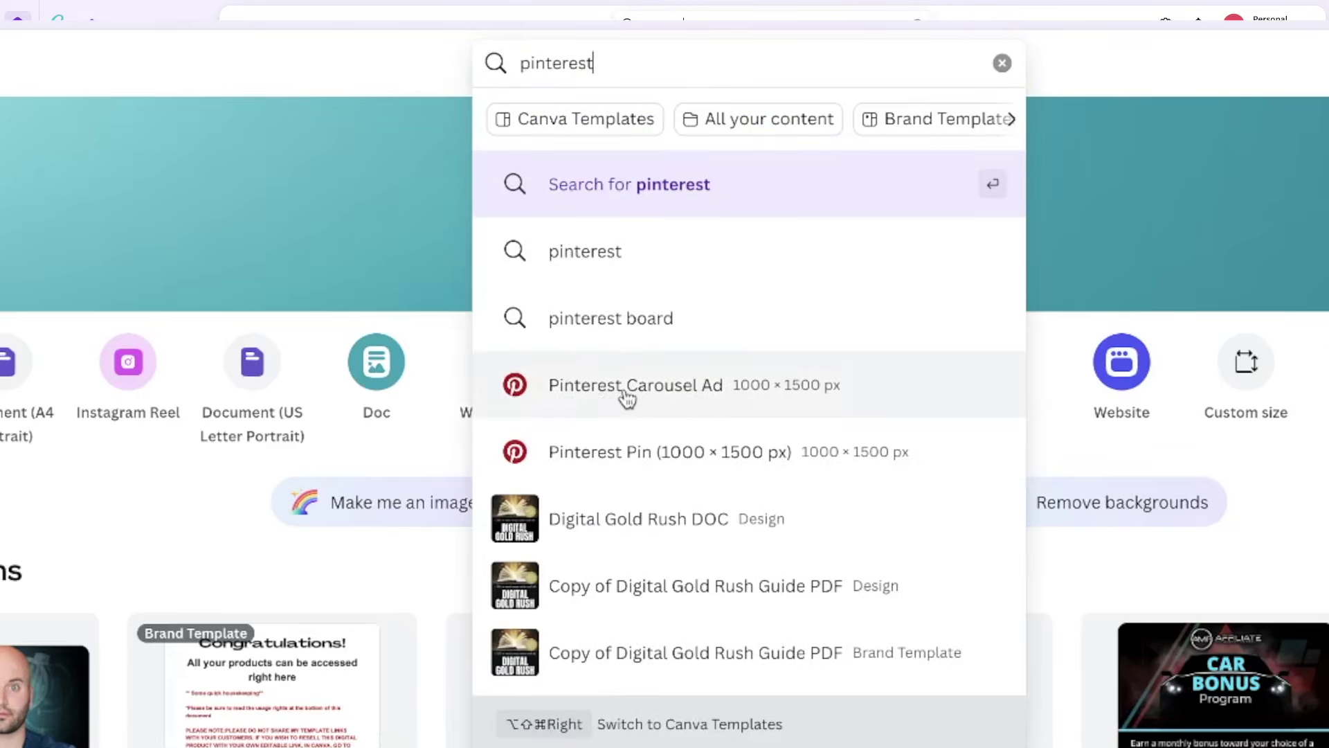
{"action": "left_click", "coordinate": [647, 457]}
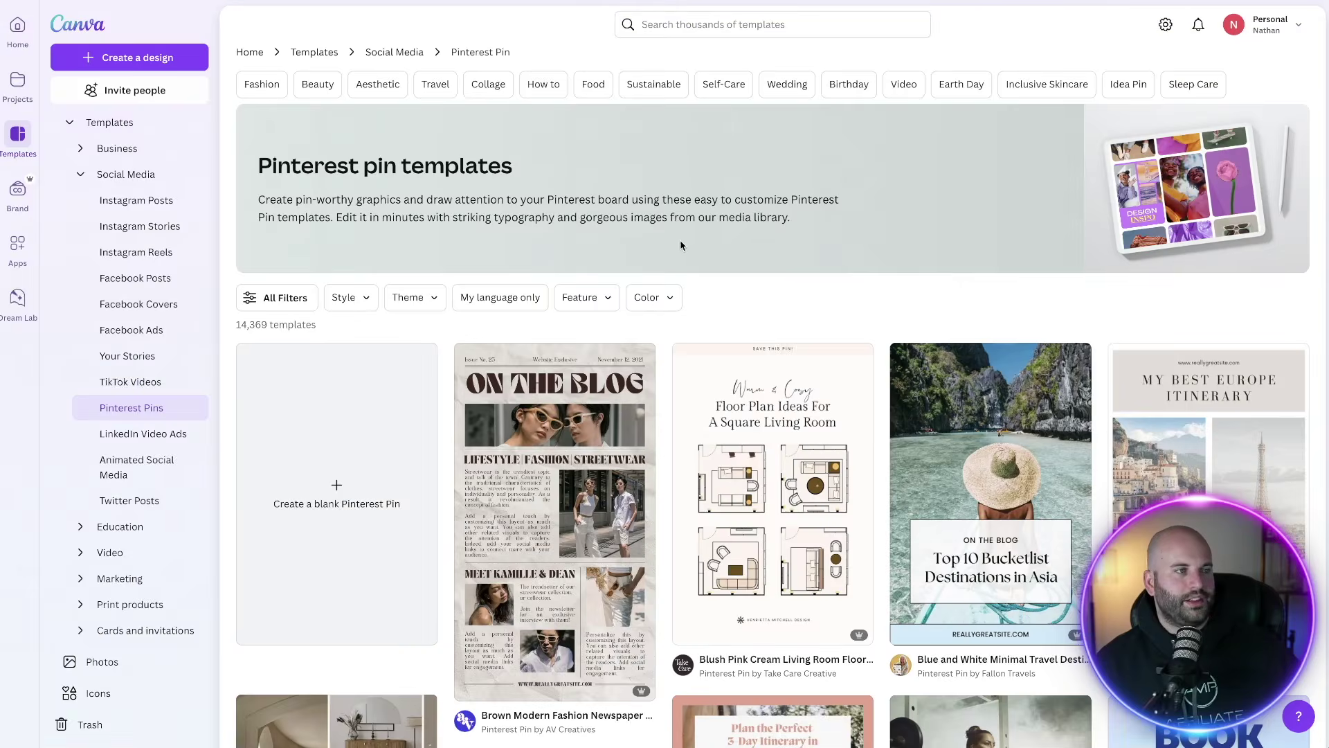
Browse the Pinterest pin templates and open "Black and Beige Stylish Product Launch Pinterest Pin" for customizing.
{"action": "scroll", "coordinate": [717, 257], "scroll_direction": "down", "scroll_amount": 15}
{"action": "scroll", "coordinate": [719, 253], "scroll_direction": "down", "scroll_amount": 20}
{"action": "scroll", "coordinate": [709, 251], "scroll_direction": "up", "scroll_amount": 20}
{"action": "scroll", "coordinate": [786, 266], "scroll_direction": "up", "scroll_amount": 20}
{"action": "scroll", "coordinate": [786, 266], "scroll_direction": "up", "scroll_amount": 3}
{"action": "scroll", "coordinate": [783, 260], "scroll_direction": "down", "scroll_amount": 10}
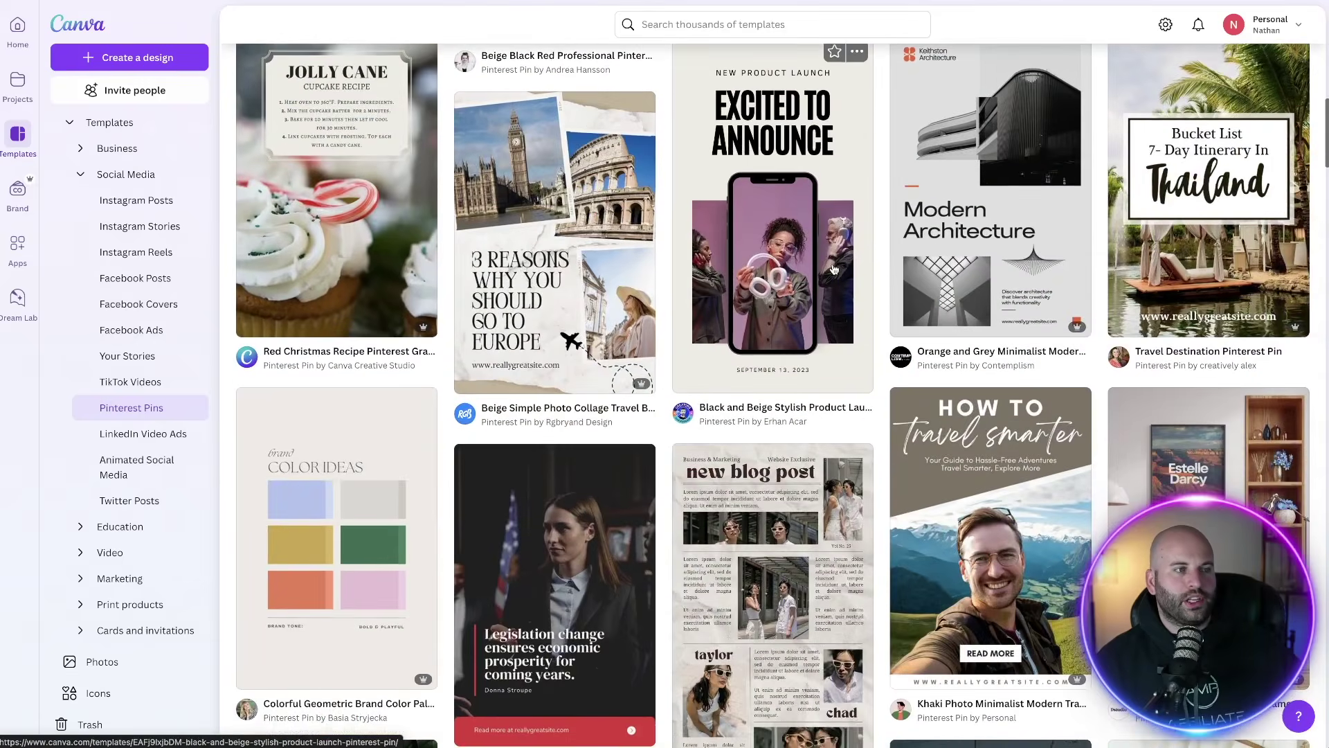
{"action": "scroll", "coordinate": [834, 269], "scroll_direction": "up", "scroll_amount": 1}
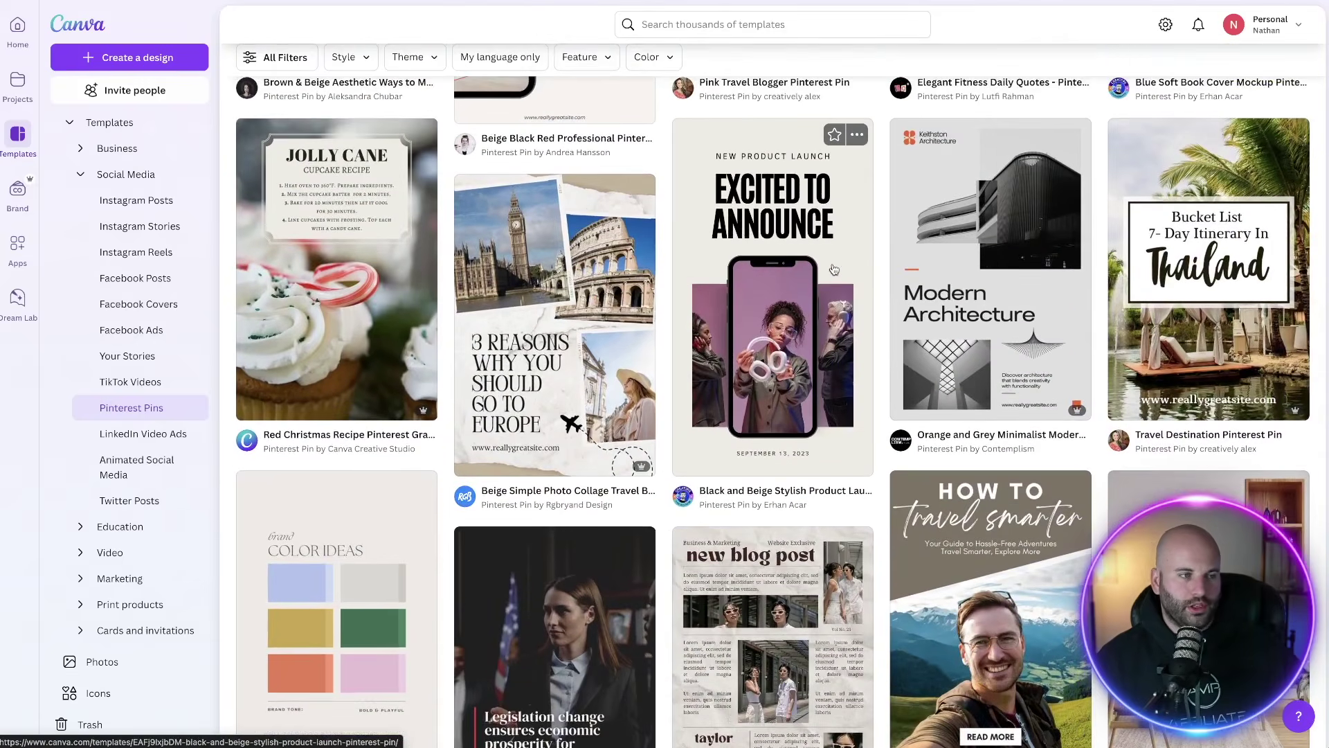
{"action": "left_click", "coordinate": [786, 257]}
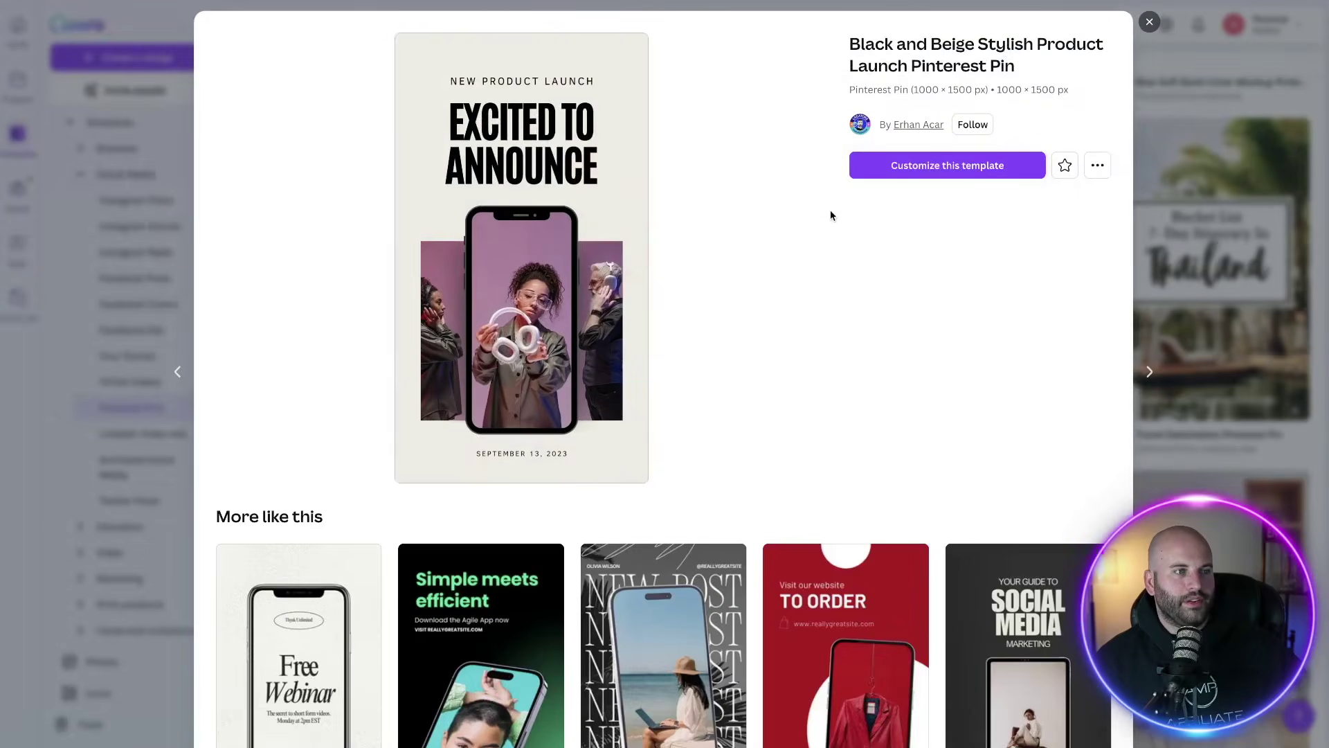
{"action": "left_click", "coordinate": [937, 170]}
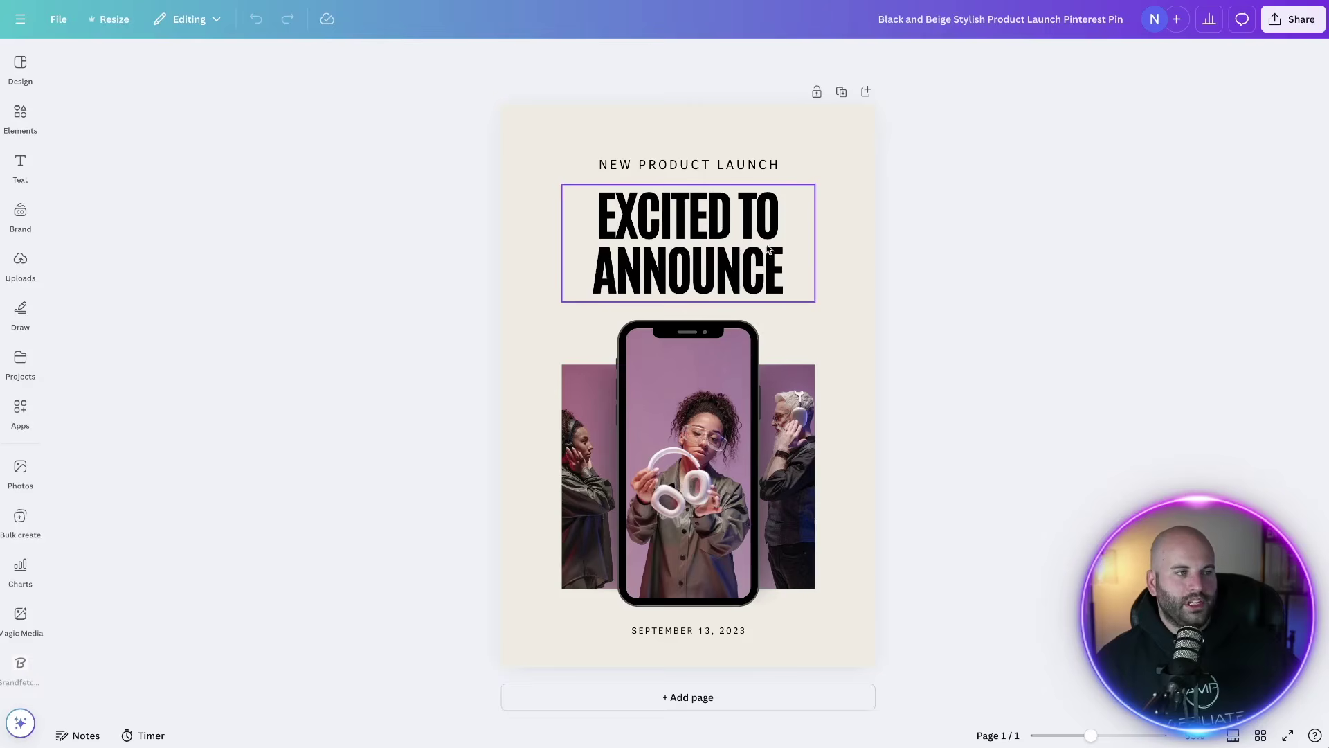
Replace the pin's "Excited to Announce" headline with "HOSTINGER REVIEW".
{"action": "double_click", "coordinate": [706, 265]}
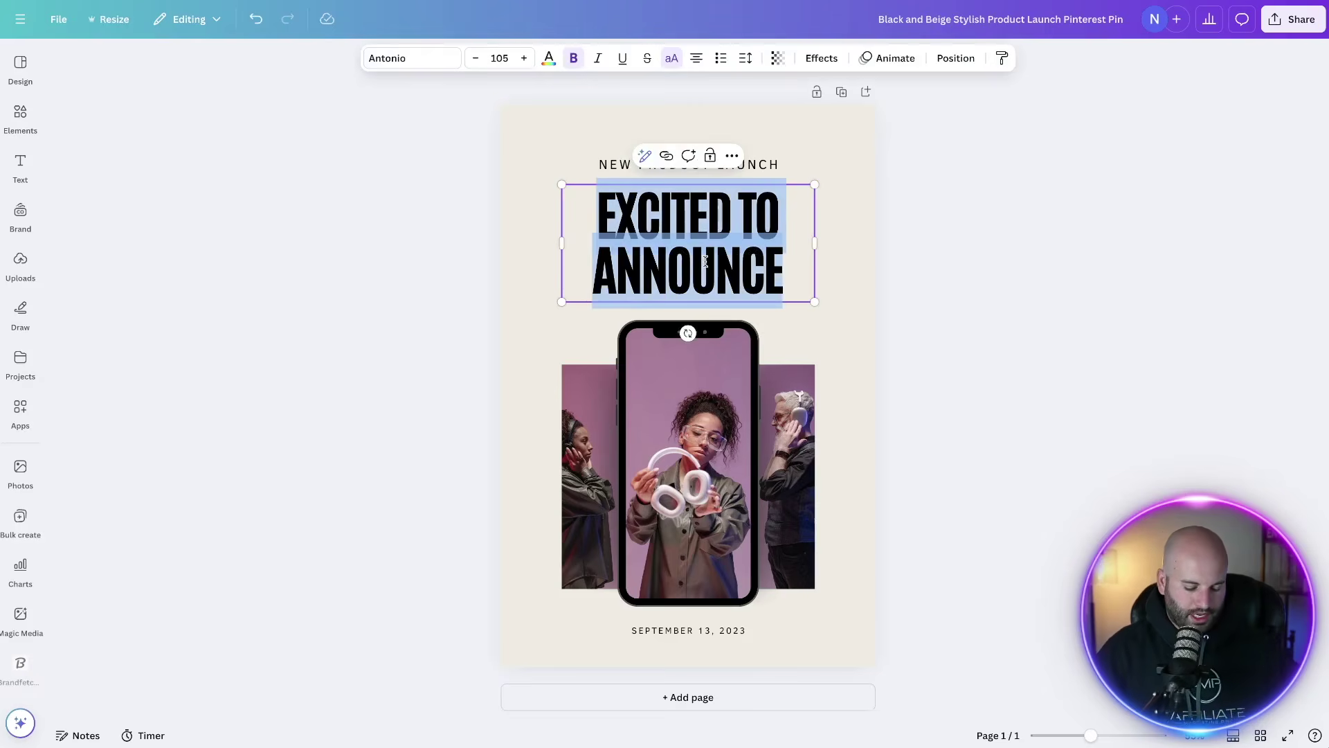
{"action": "type", "text": "HOSTINGER REVIEW"}
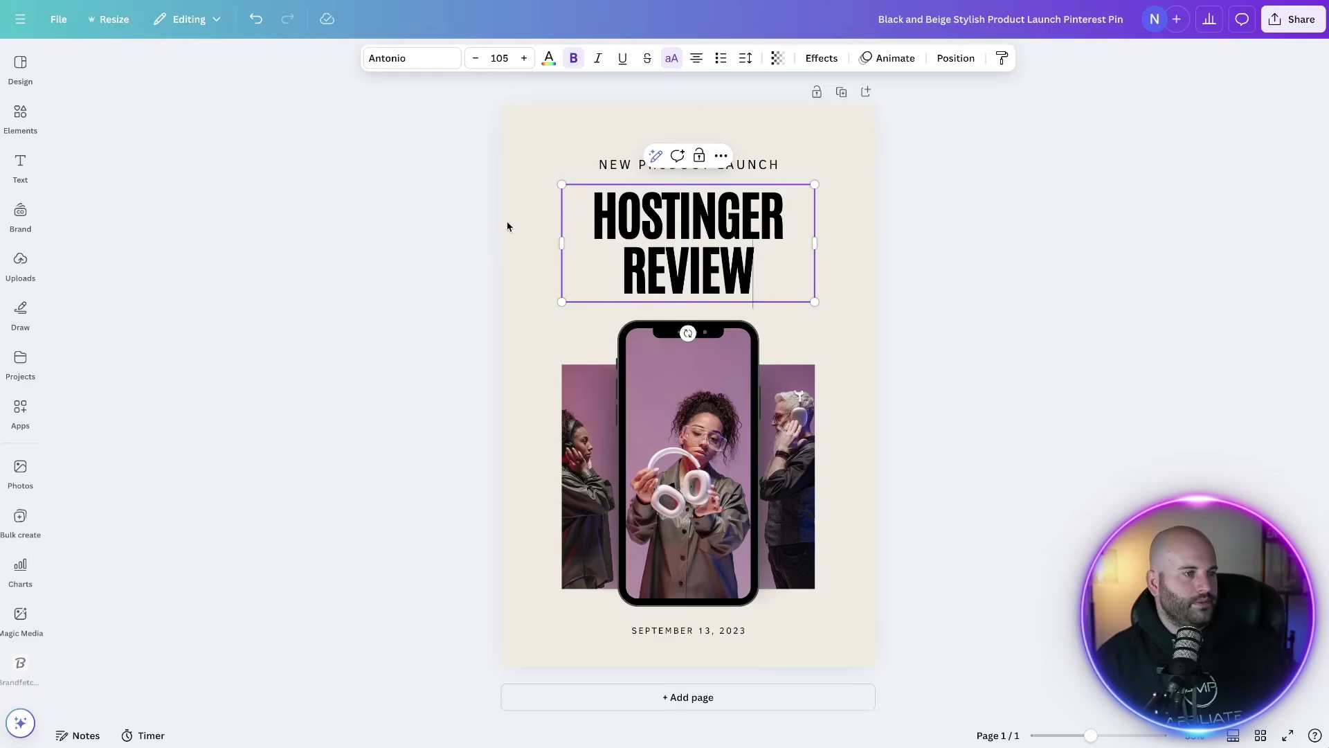
{"action": "left_click", "coordinate": [514, 227]}
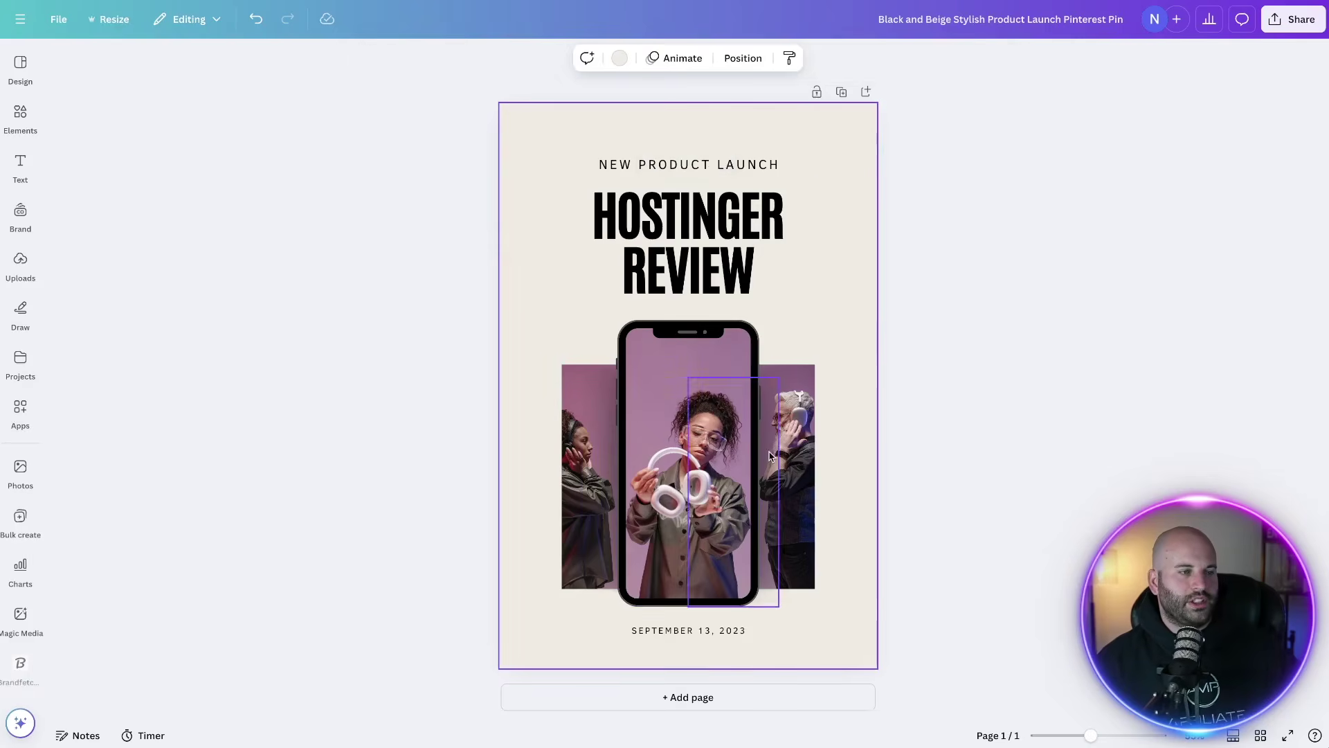
Detach the photo of the woman with headphones from the phone frame and delete it.
{"action": "right_click", "coordinate": [684, 413]}
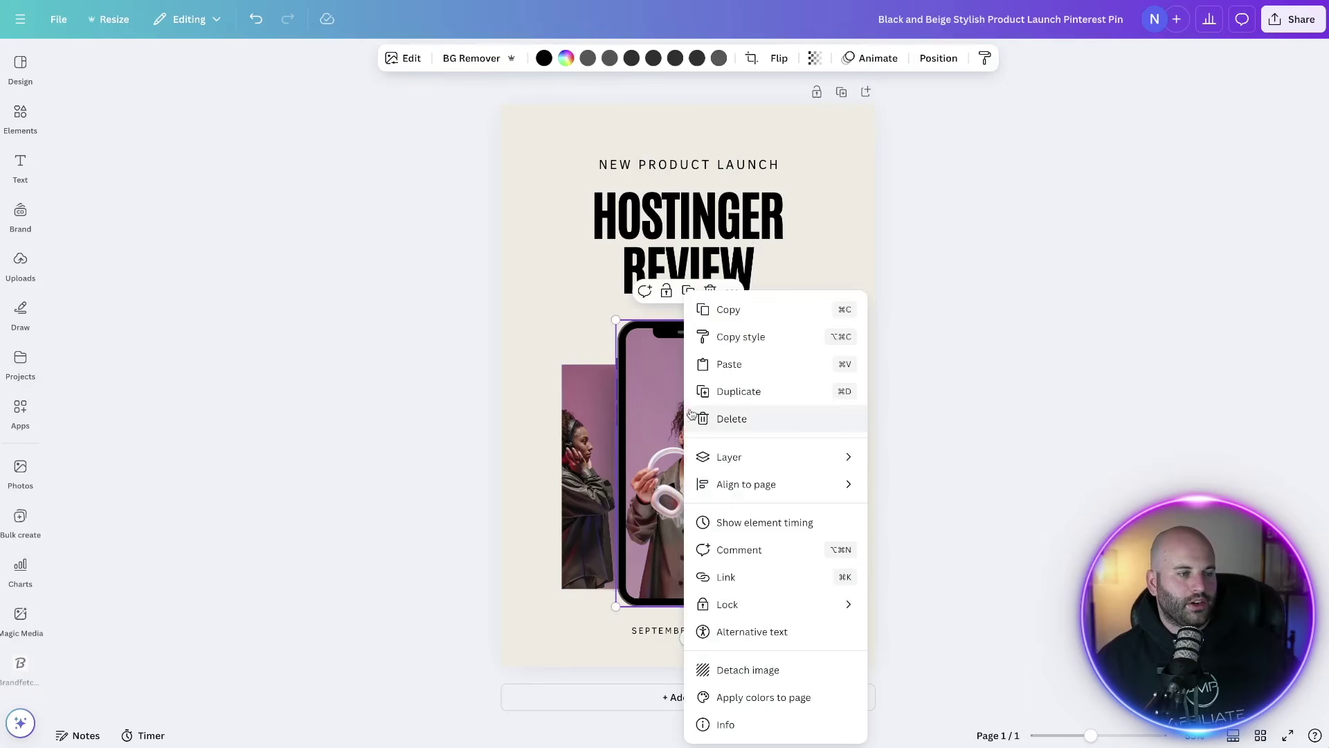
{"action": "left_click", "coordinate": [751, 666]}
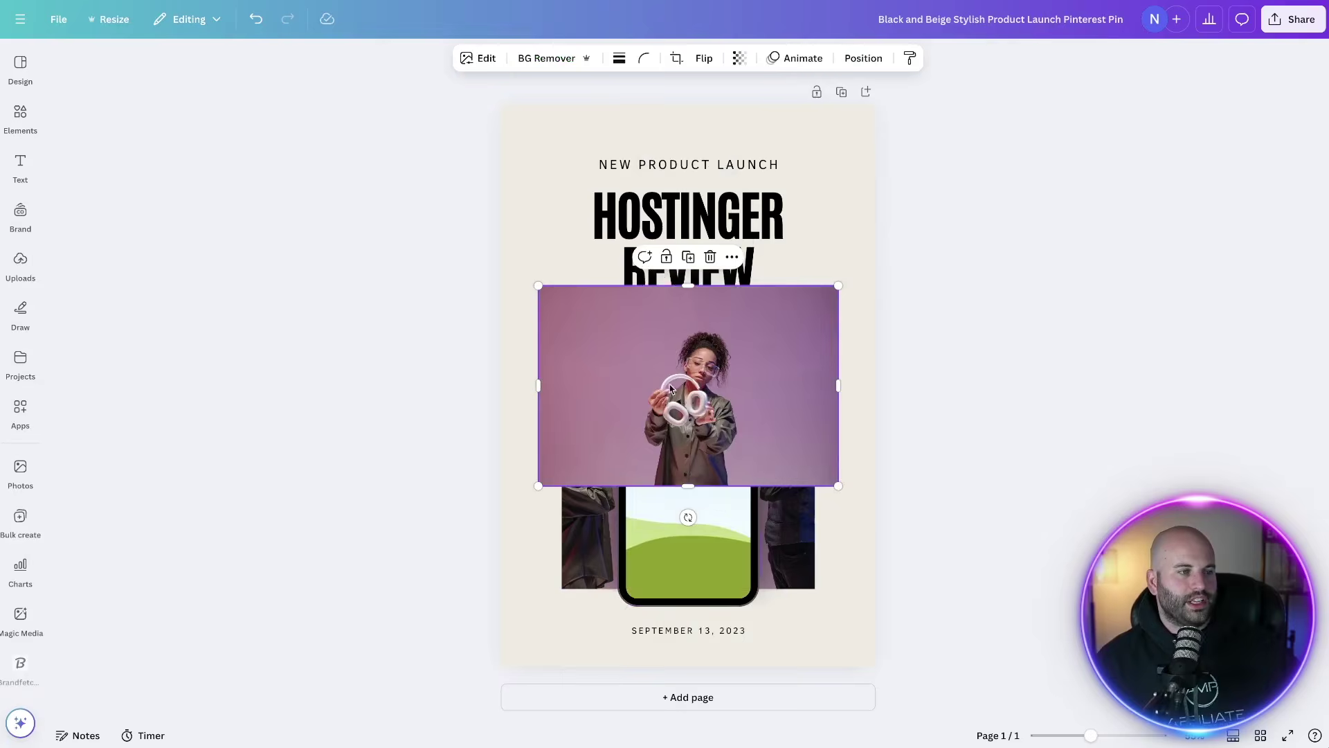
{"action": "key", "text": "Delete"}
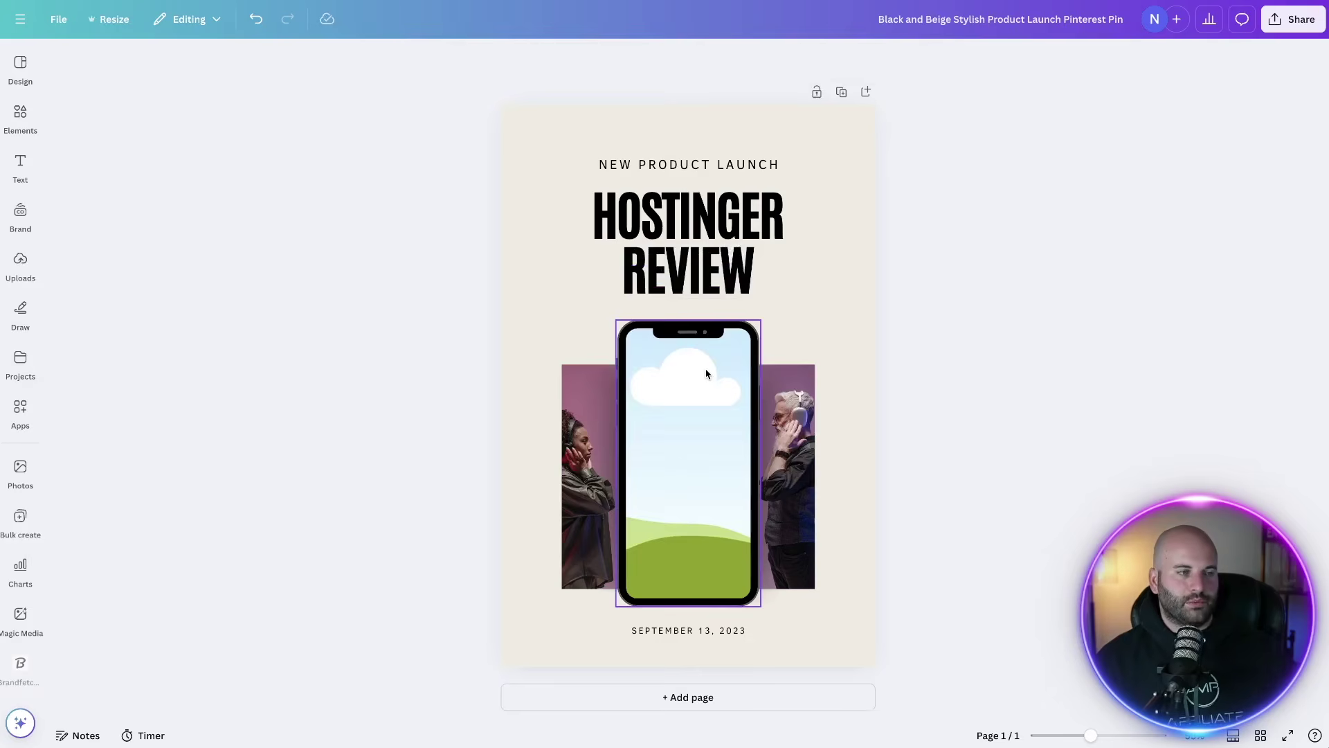
Search the elements for "computer" photos and place the blue-teal laptop illustration with tech icons inside the empty phone frame.
{"action": "left_click", "coordinate": [21, 116]}
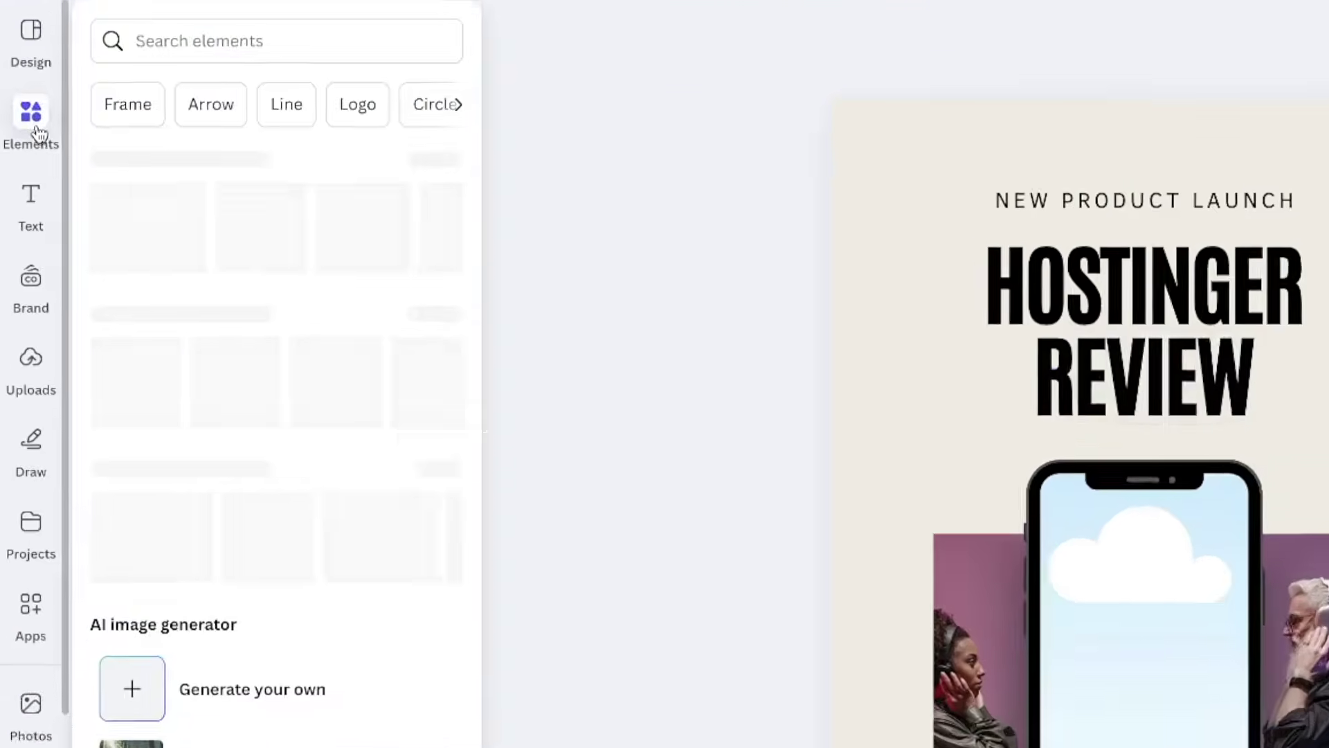
{"action": "left_click", "coordinate": [211, 38]}
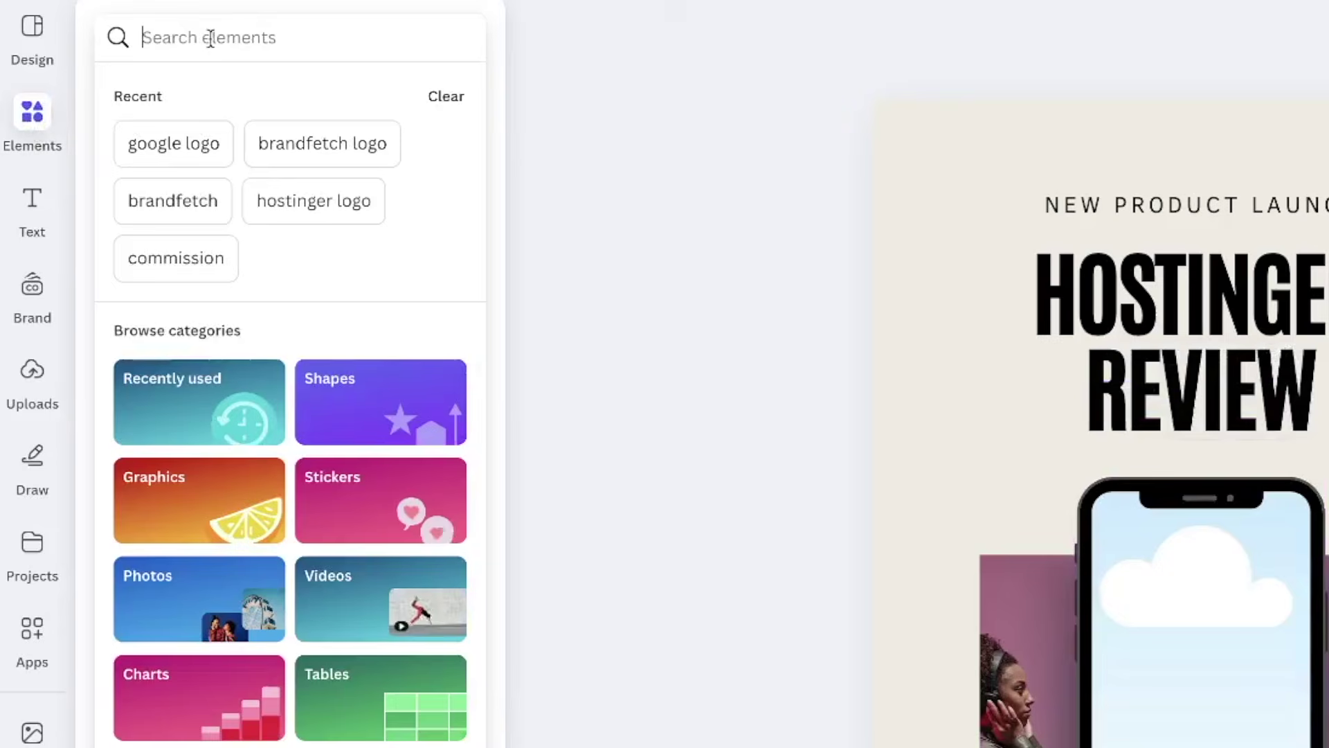
{"action": "type", "text": "computer"}
{"action": "key", "text": "Return"}
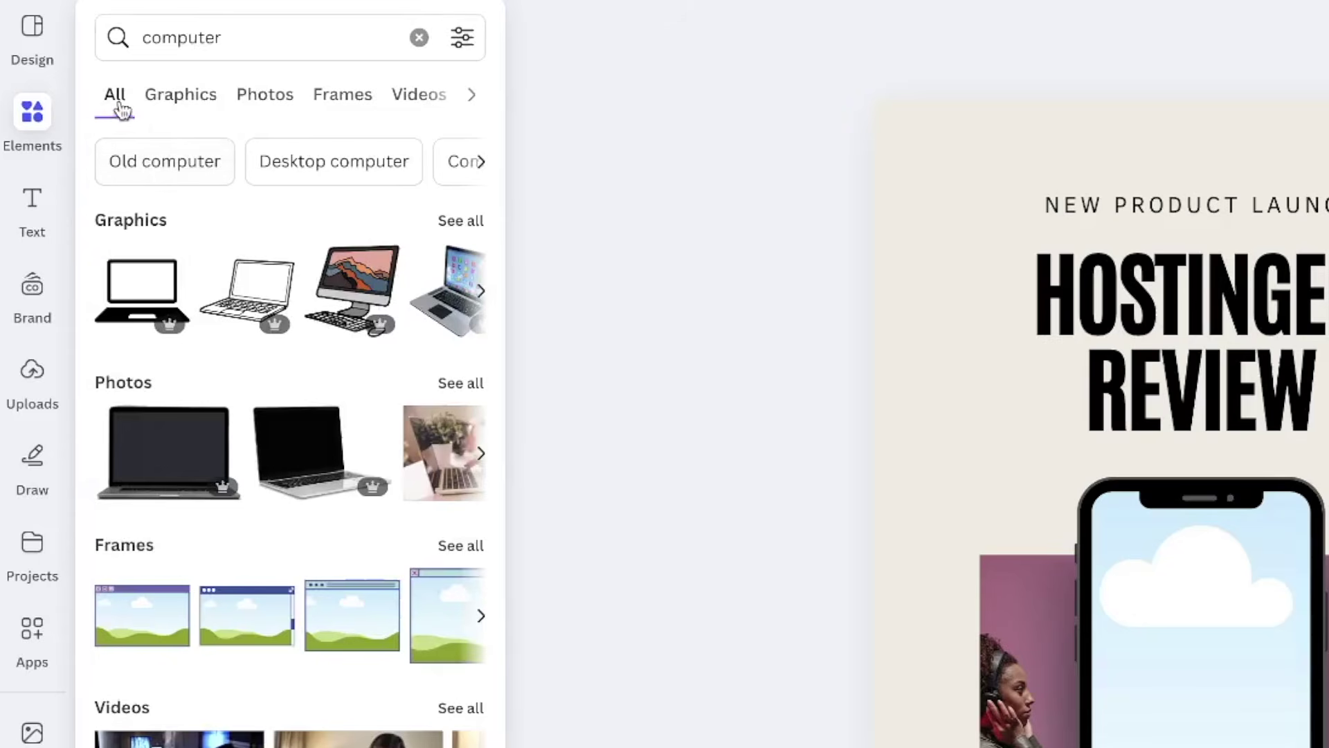
{"action": "left_click", "coordinate": [267, 104]}
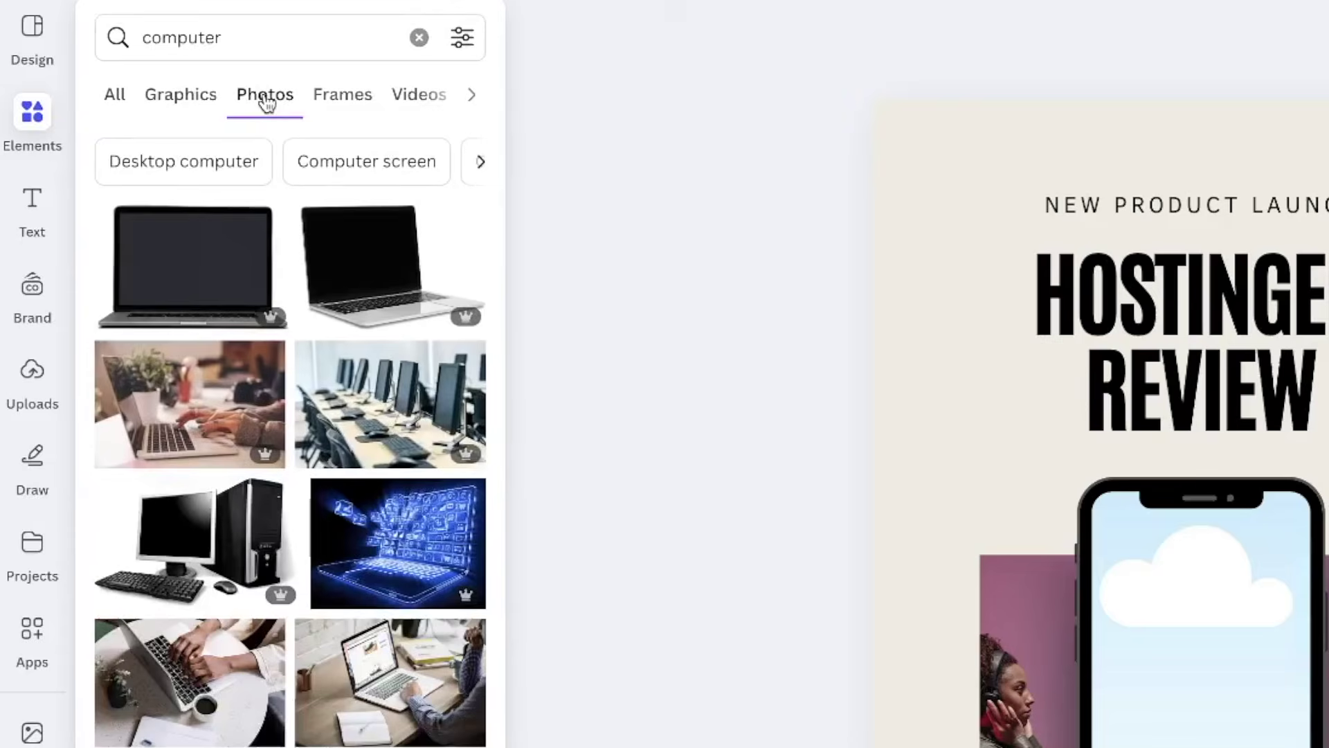
{"action": "scroll", "coordinate": [270, 509], "scroll_direction": "down", "scroll_amount": 4}
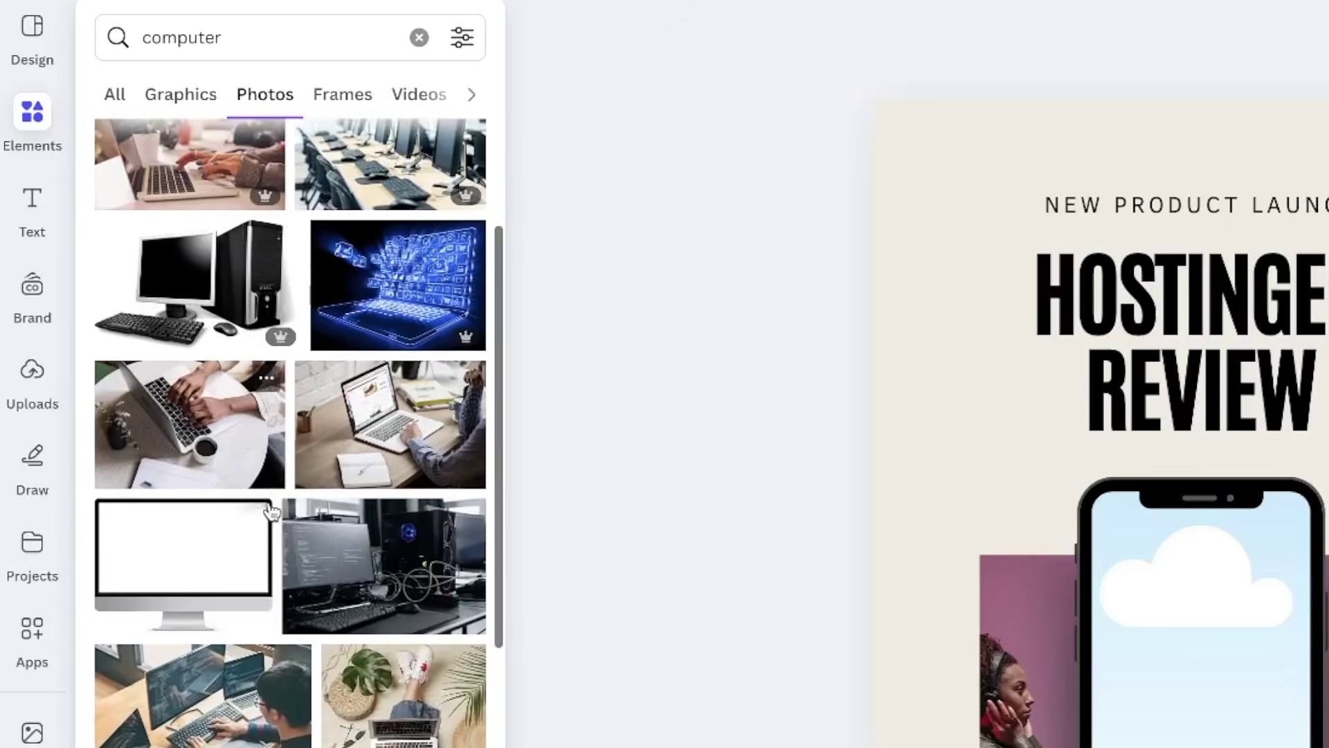
{"action": "scroll", "coordinate": [270, 511], "scroll_direction": "down", "scroll_amount": 3}
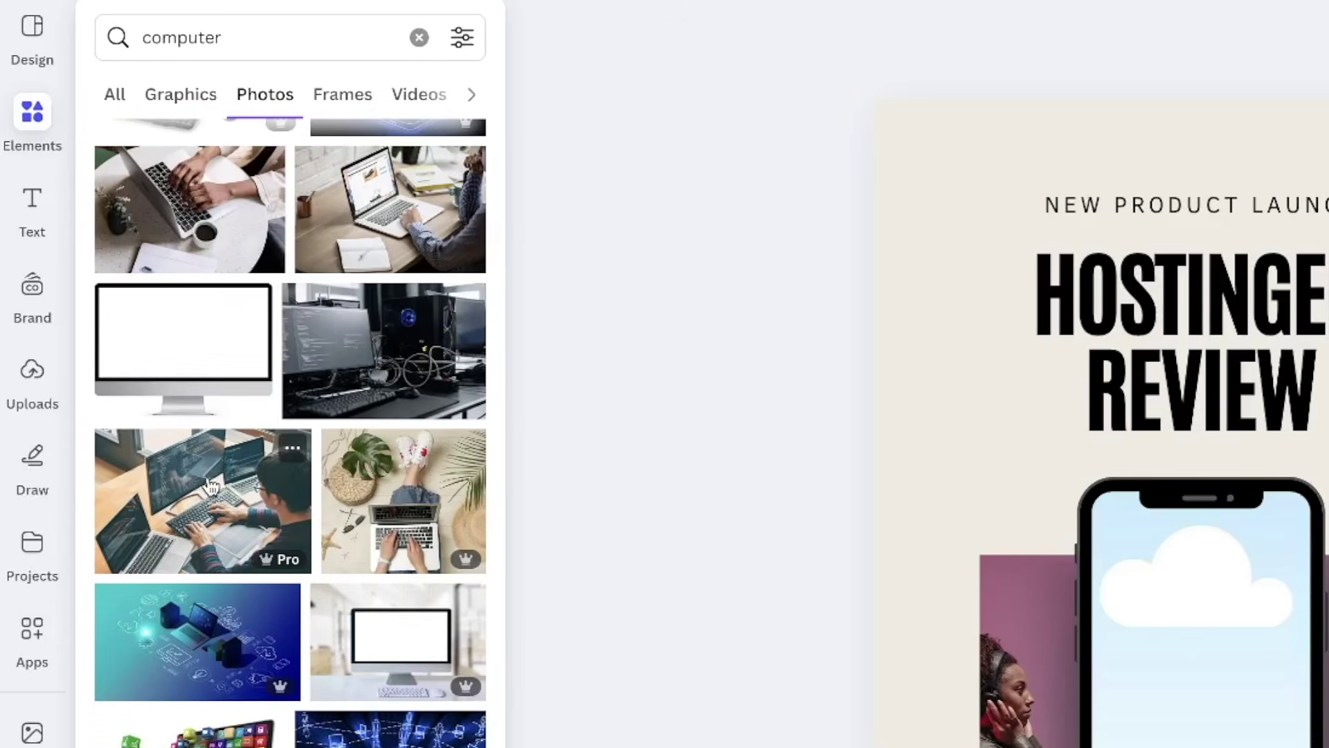
{"action": "scroll", "coordinate": [201, 470], "scroll_direction": "down", "scroll_amount": 3}
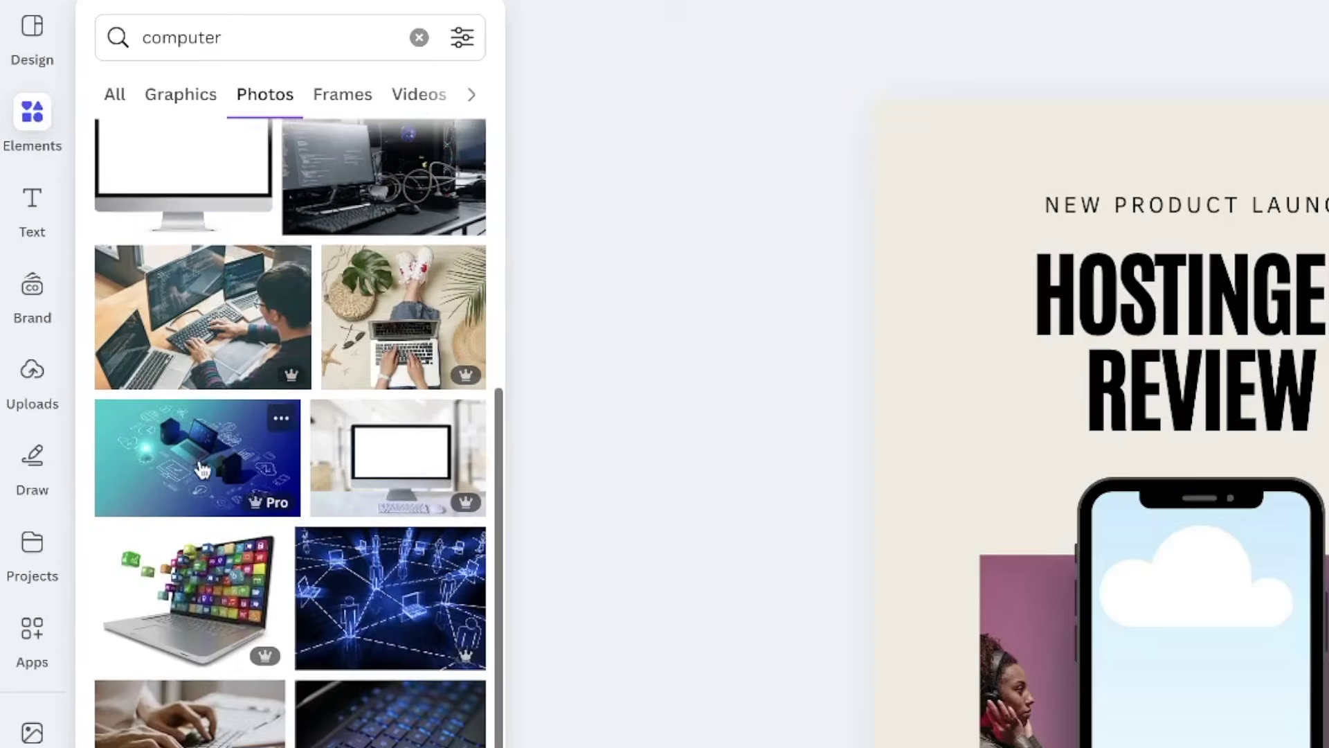
{"action": "left_click", "coordinate": [193, 461]}
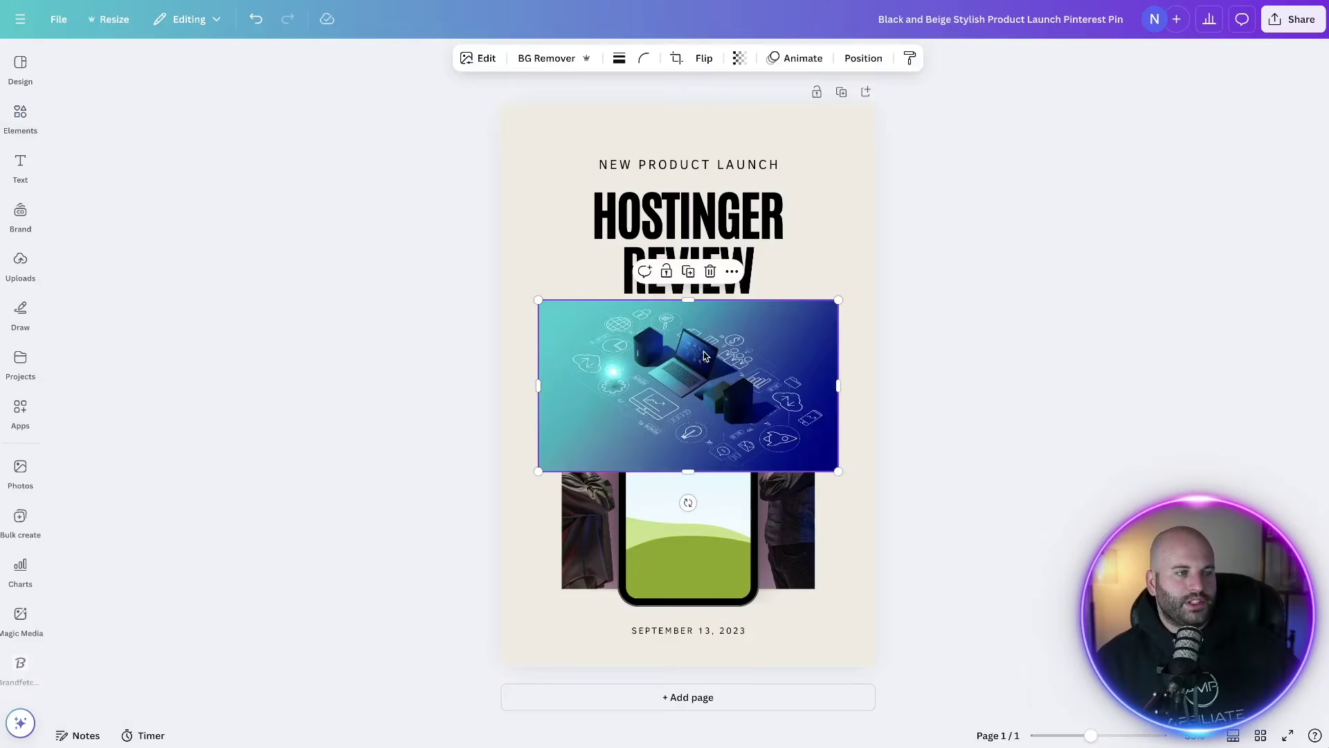
{"action": "left_click_drag", "start_coordinate": [702, 358], "coordinate": [690, 391]}
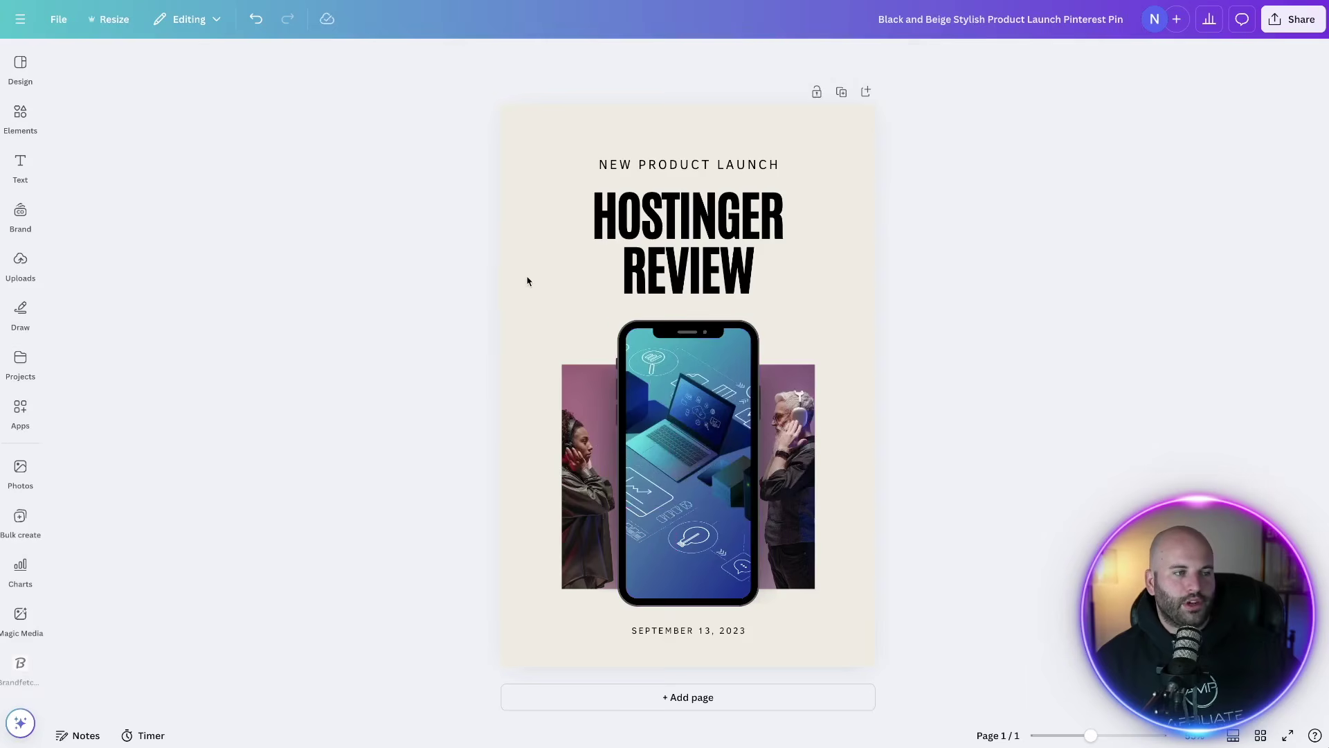